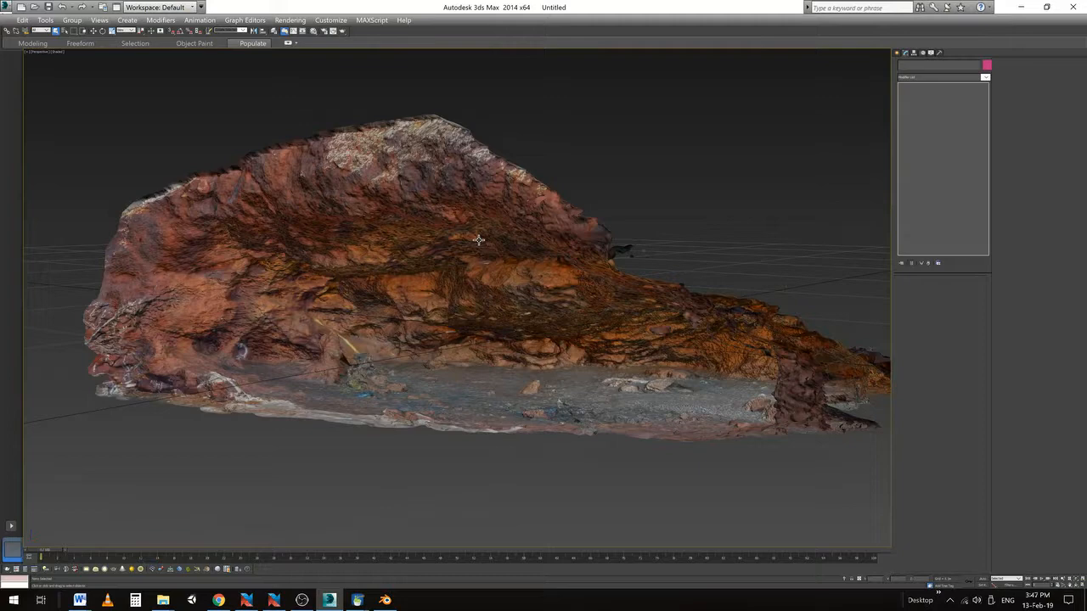
# Orbit, zoom and pan around the cave scan and select the mesh to inspect its floor
pyautogui.keyDown('alt'); pyautogui.moveTo(478, 240); pyautogui.dragTo(506, 240, button='middle'); pyautogui.keyUp('alt')
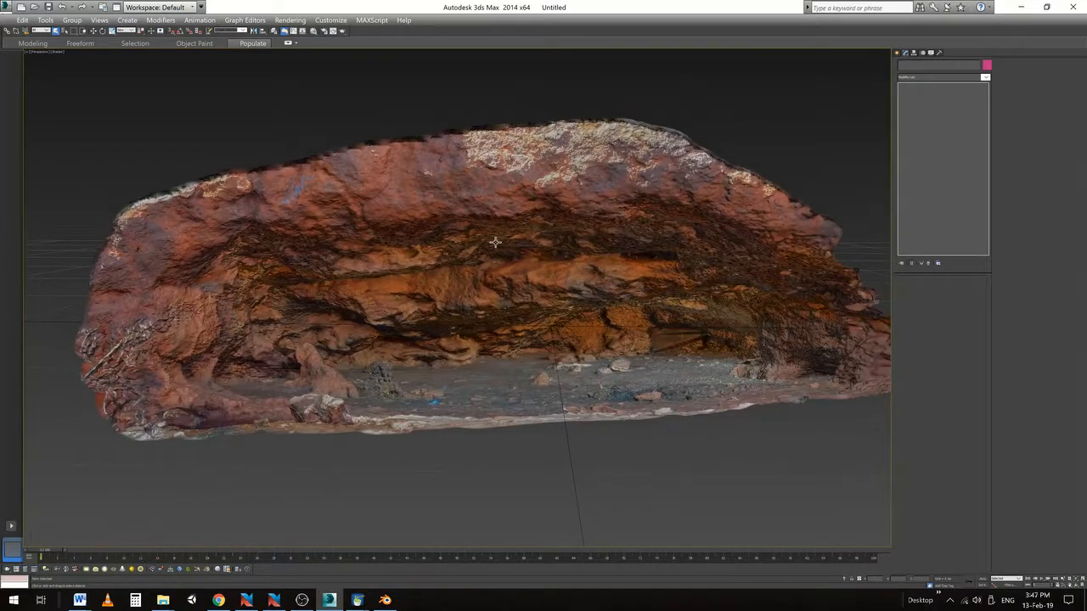
pyautogui.scroll(3, 495, 242)
pyautogui.moveTo(503, 293)
pyautogui.mouseDown(button='middle')
pyautogui.moveTo(440, 260)
pyautogui.moveTo(519, 282)
pyautogui.moveTo(492, 290)
pyautogui.mouseUp(button='middle')
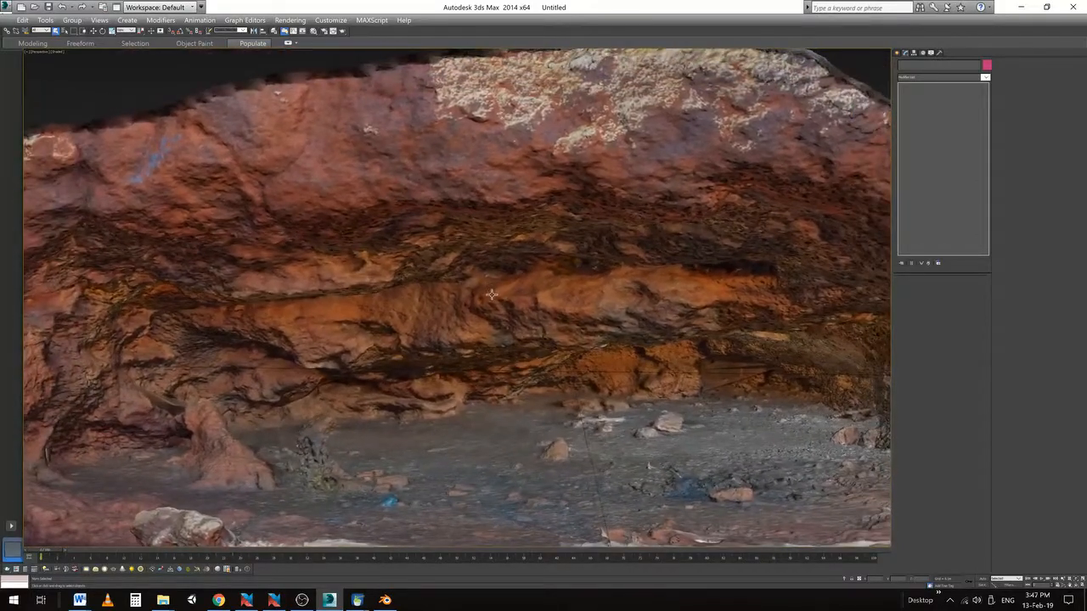
pyautogui.click(490, 295)
pyautogui.keyDown('alt'); pyautogui.moveTo(561, 299); pyautogui.dragTo(528, 274, button='middle'); pyautogui.keyUp('alt')
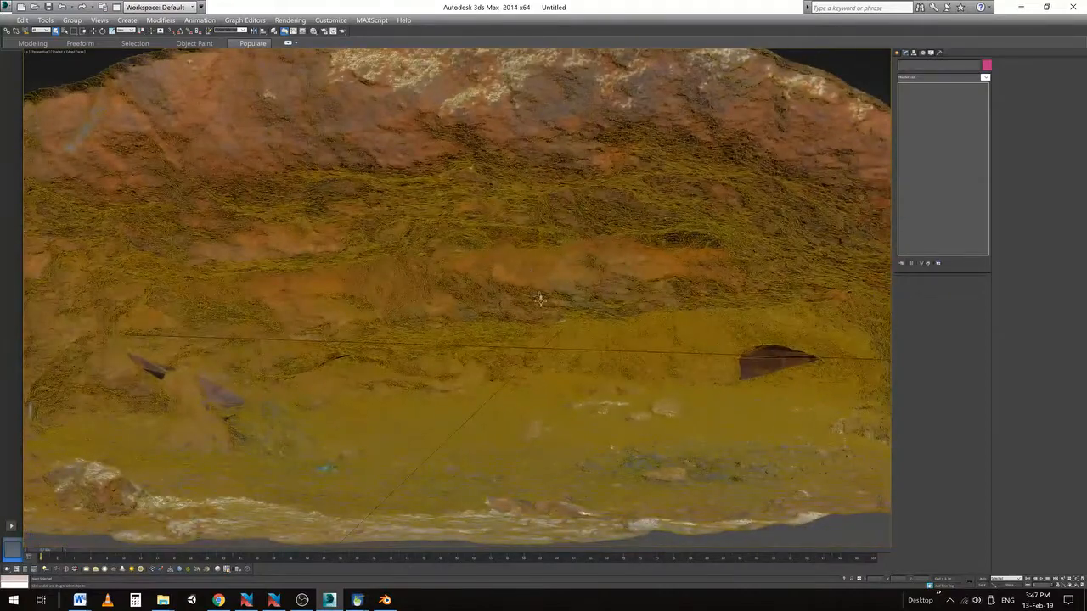
pyautogui.scroll(2, 530, 274)
pyautogui.scroll(1, 533, 274)
# Orbit to bring the upper rock into view and turn off edged faces with F4
pyautogui.keyDown('alt'); pyautogui.moveTo(419, 261); pyautogui.dragTo(515, 329, button='middle'); pyautogui.keyUp('alt')
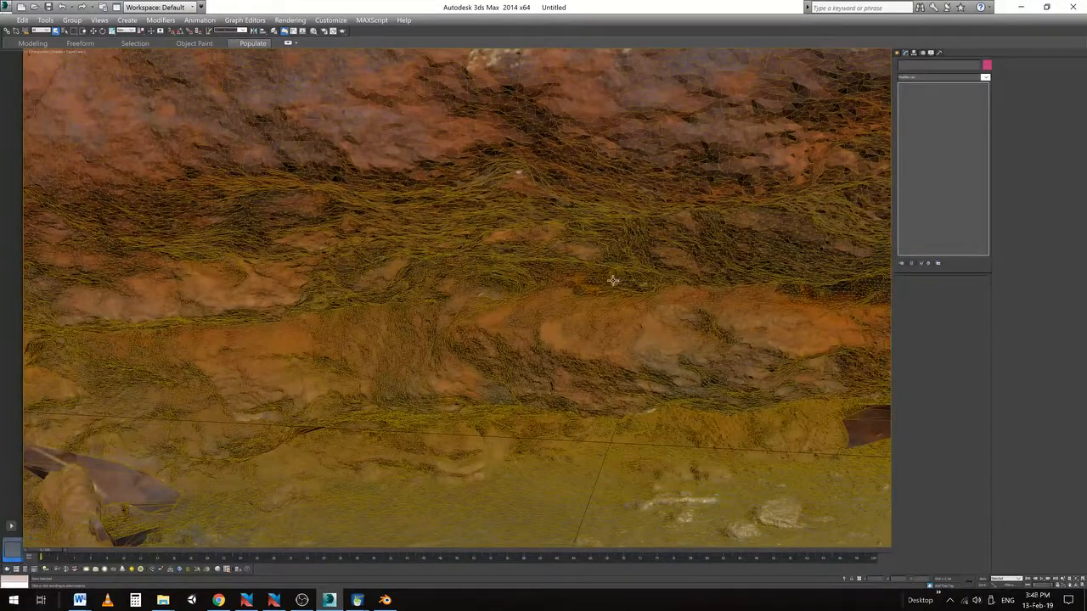
pyautogui.scroll(-2, 609, 283)
pyautogui.moveTo(589, 303); pyautogui.dragTo(585, 278, button='middle')
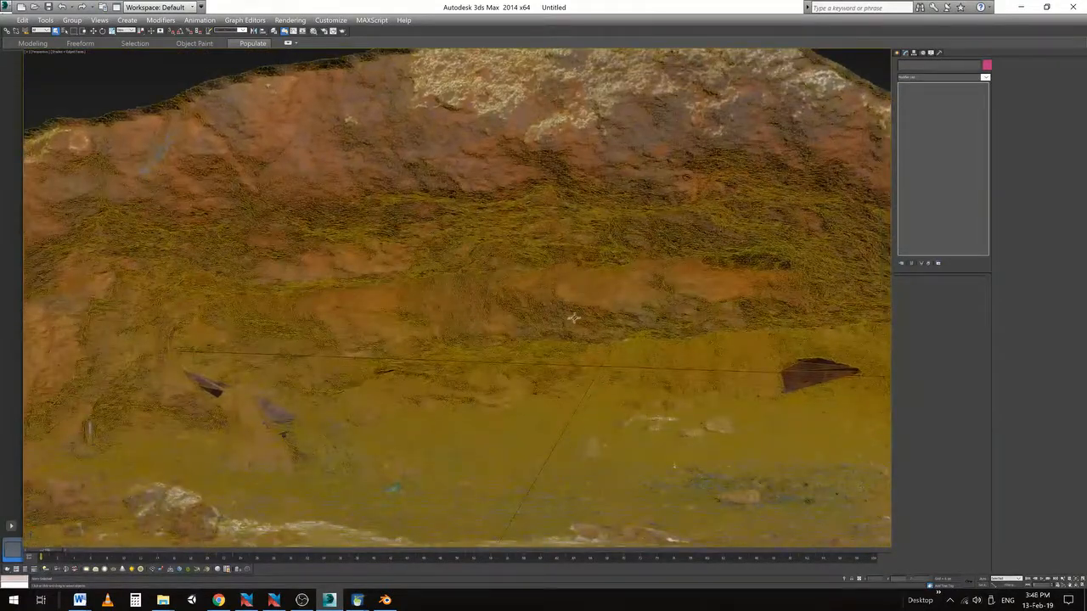
pyautogui.press('F4')
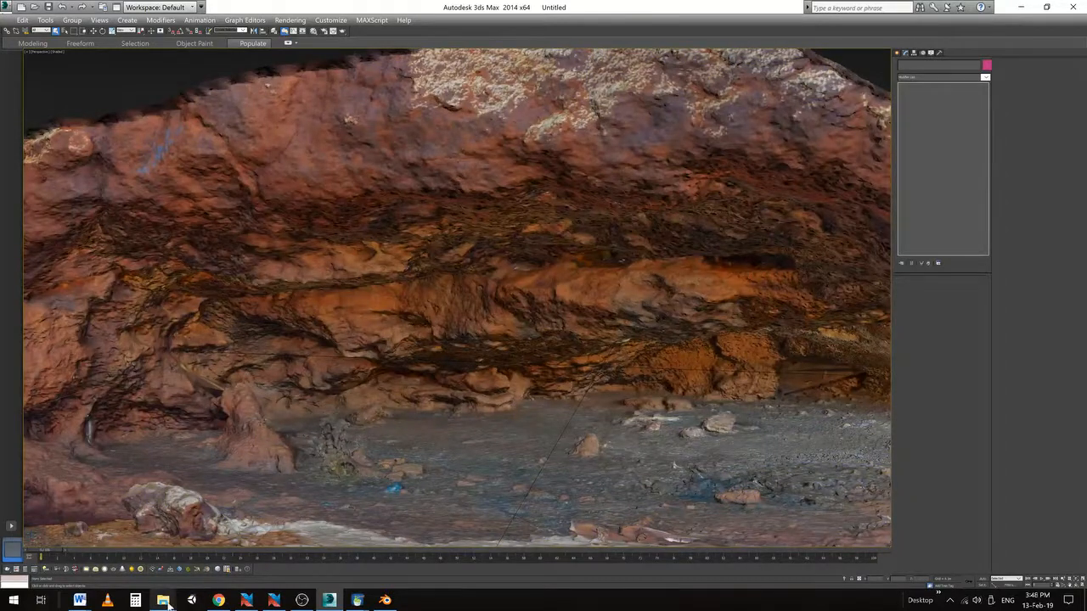
# Launch Instant Meshes.exe from the Desktop folder and maximize its window
pyautogui.moveTo(163, 600)
pyautogui.click(113, 546)
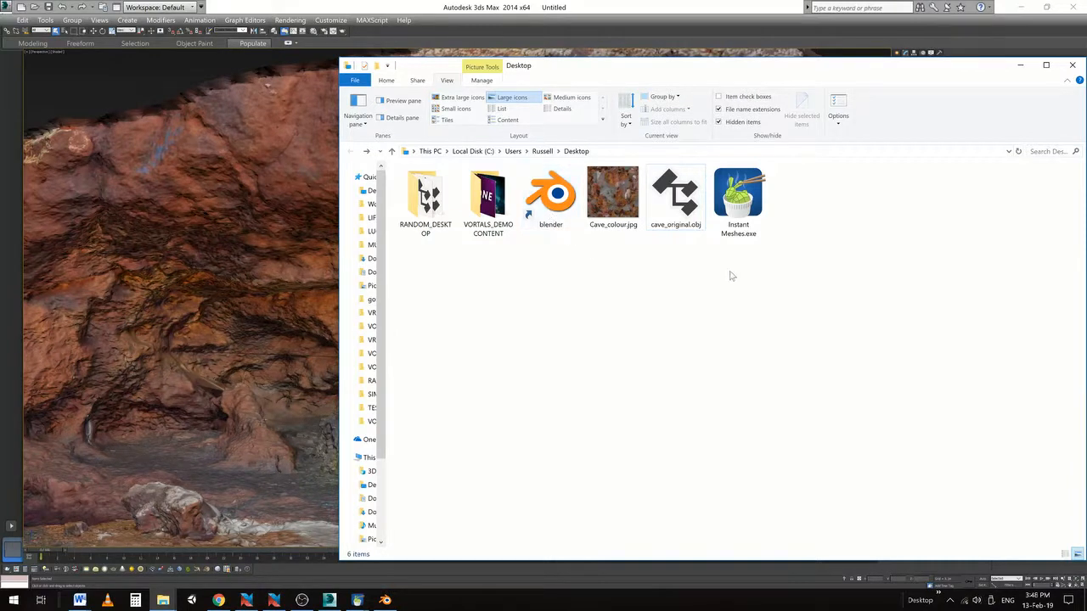
pyautogui.doubleClick(736, 207)
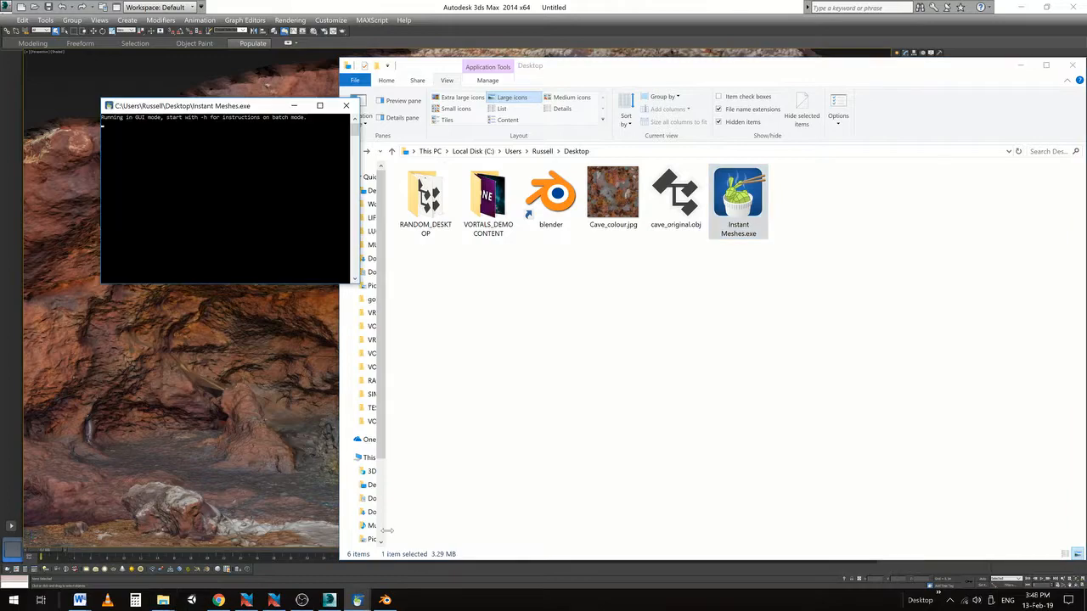
pyautogui.moveTo(356, 600)
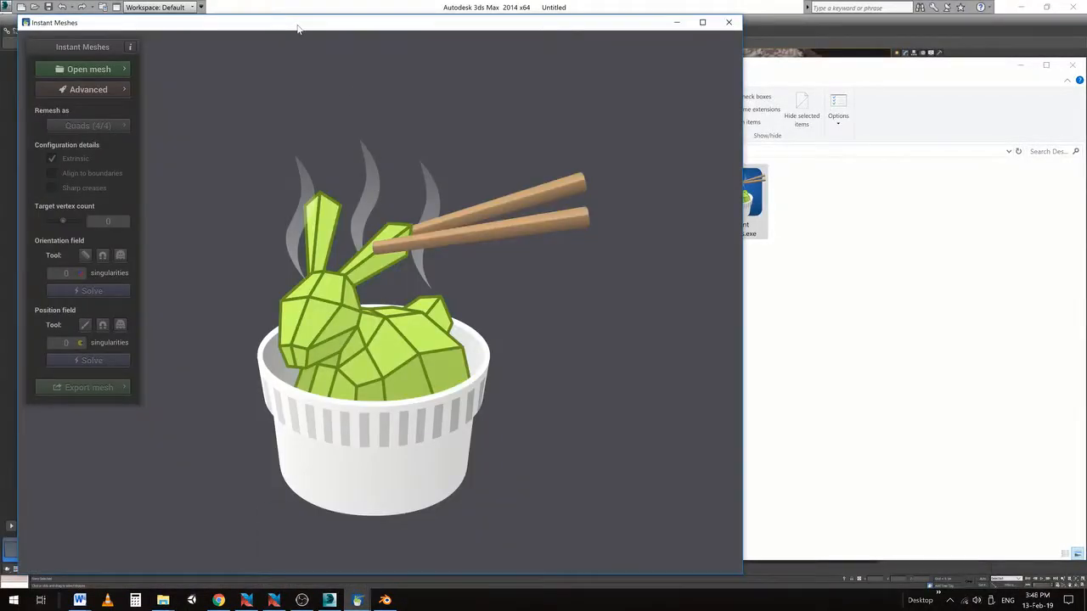
pyautogui.doubleClick(297, 24)
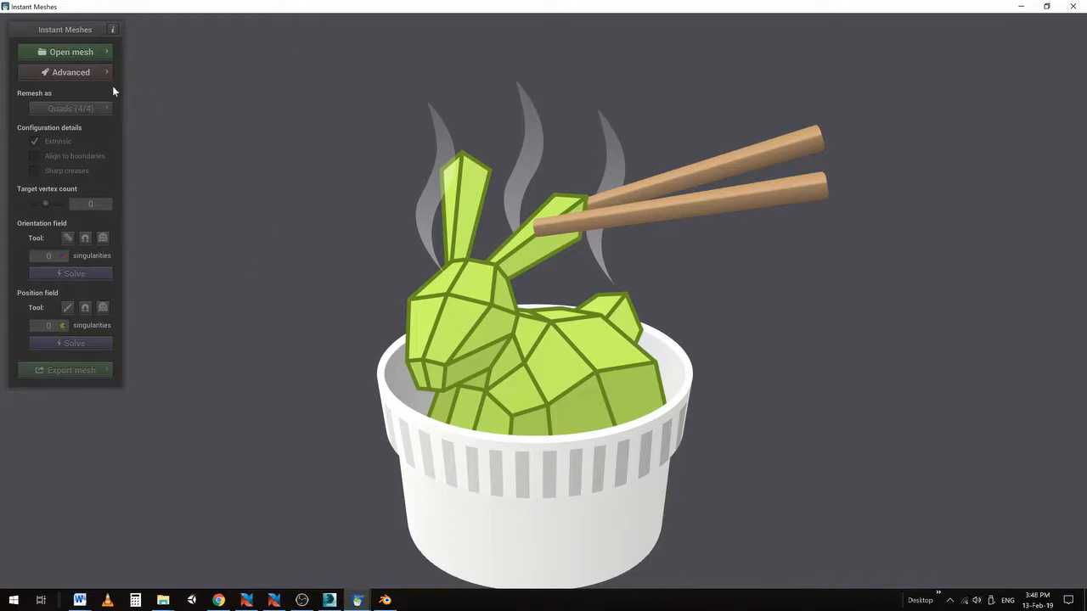
# Load cave_original.obj from the Desktop through Open mesh
pyautogui.click(68, 52)
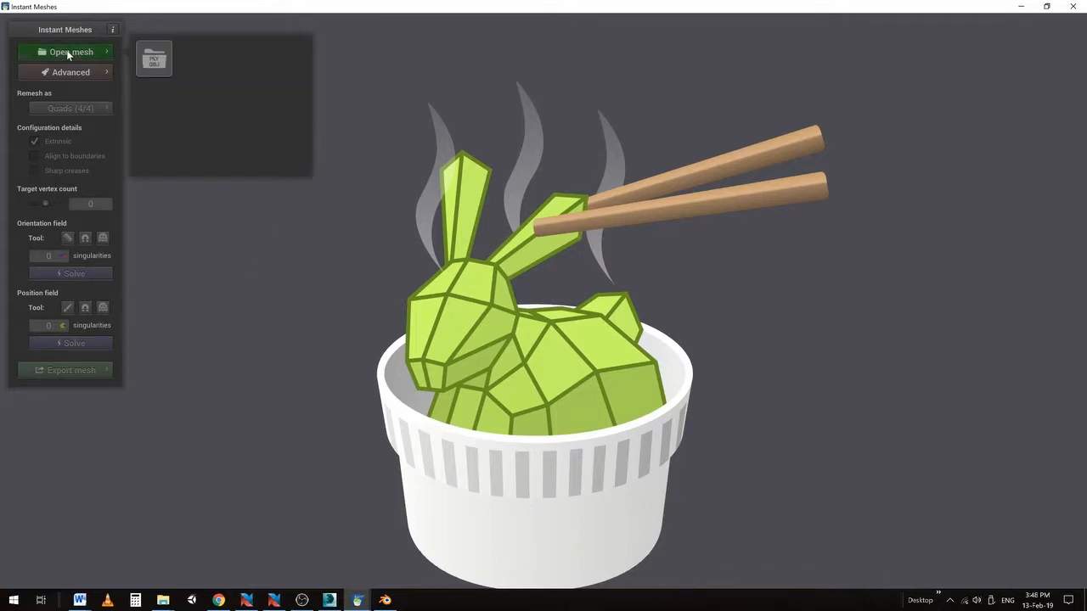
pyautogui.click(154, 63)
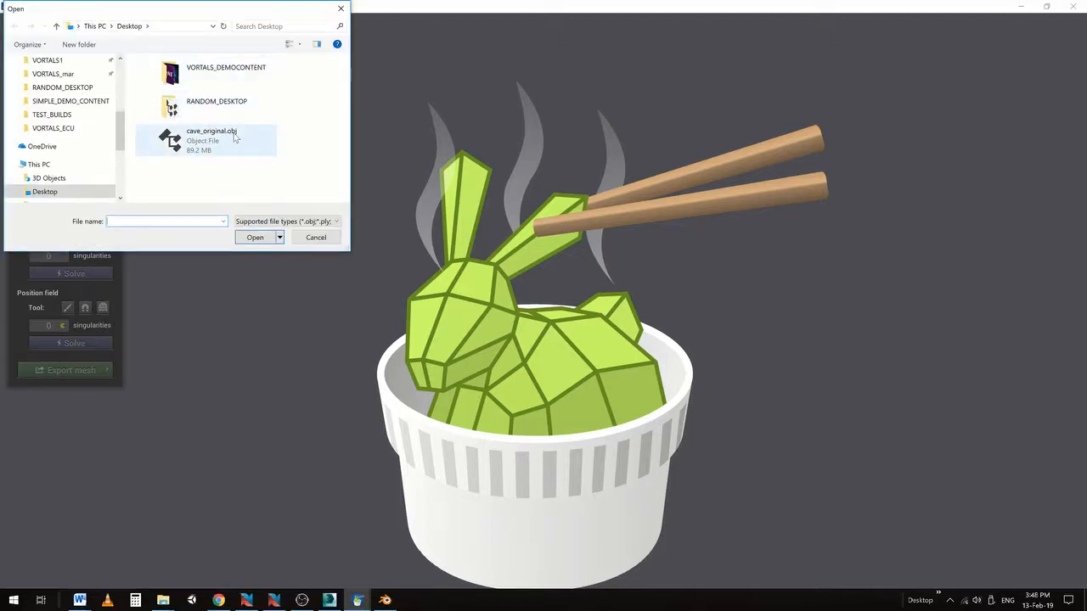
pyautogui.click(174, 142)
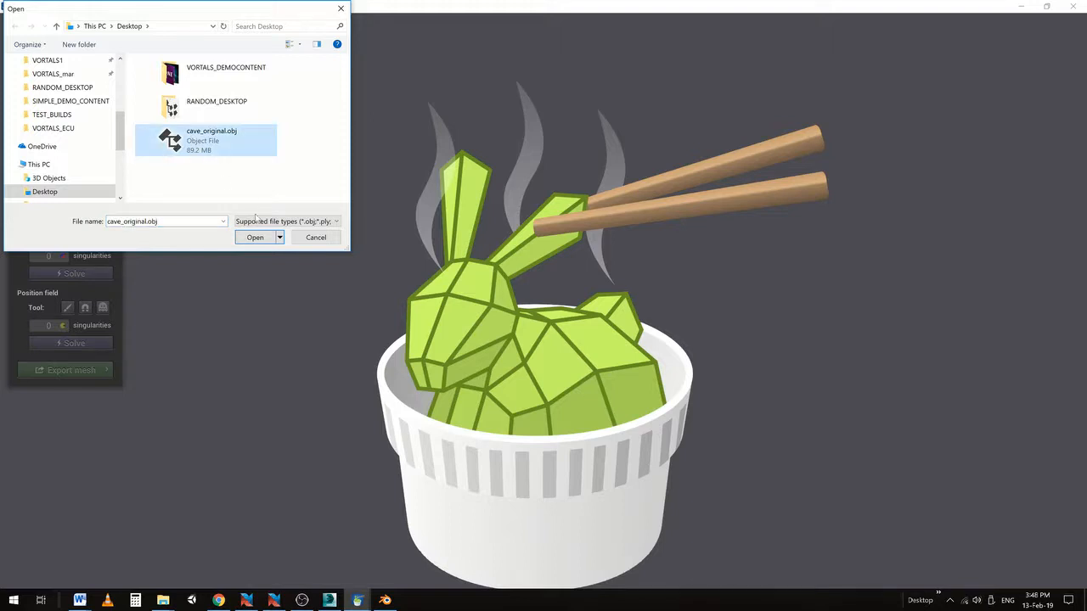
pyautogui.click(255, 237)
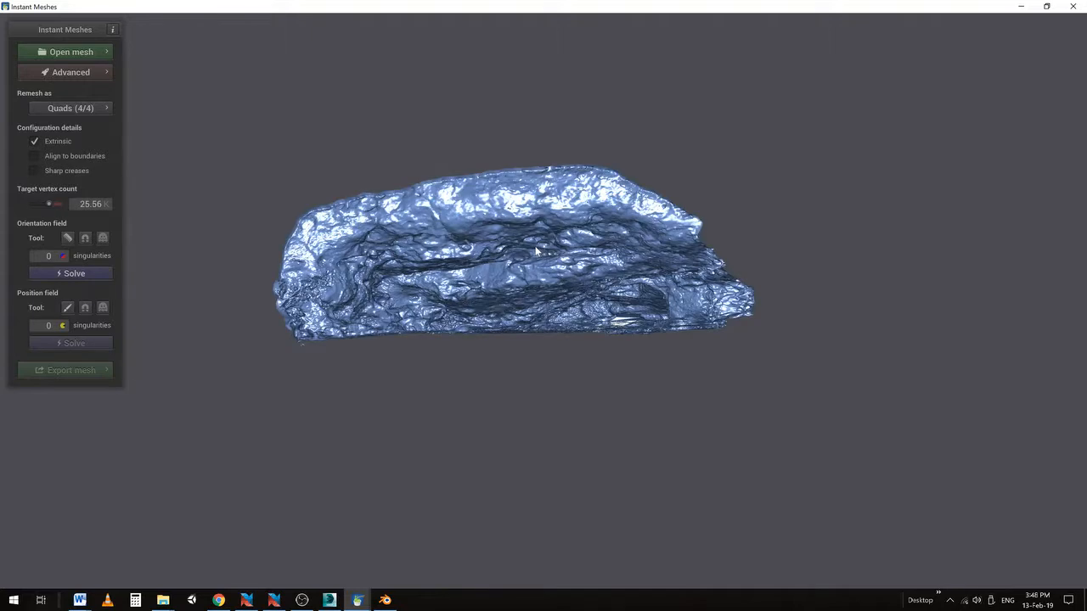
# Tilt the view into the cave's hollow interior and keep Remesh as Quads (4/4)
pyautogui.moveTo(522, 267); pyautogui.dragTo(586, 303)
pyautogui.scroll(3, 584, 302)
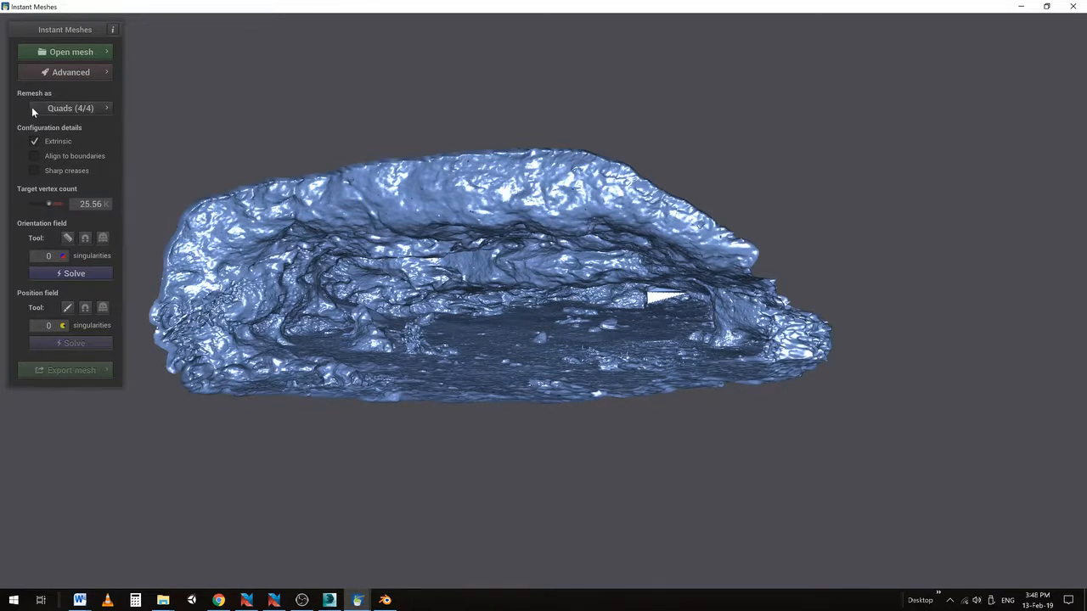
pyautogui.click(63, 109)
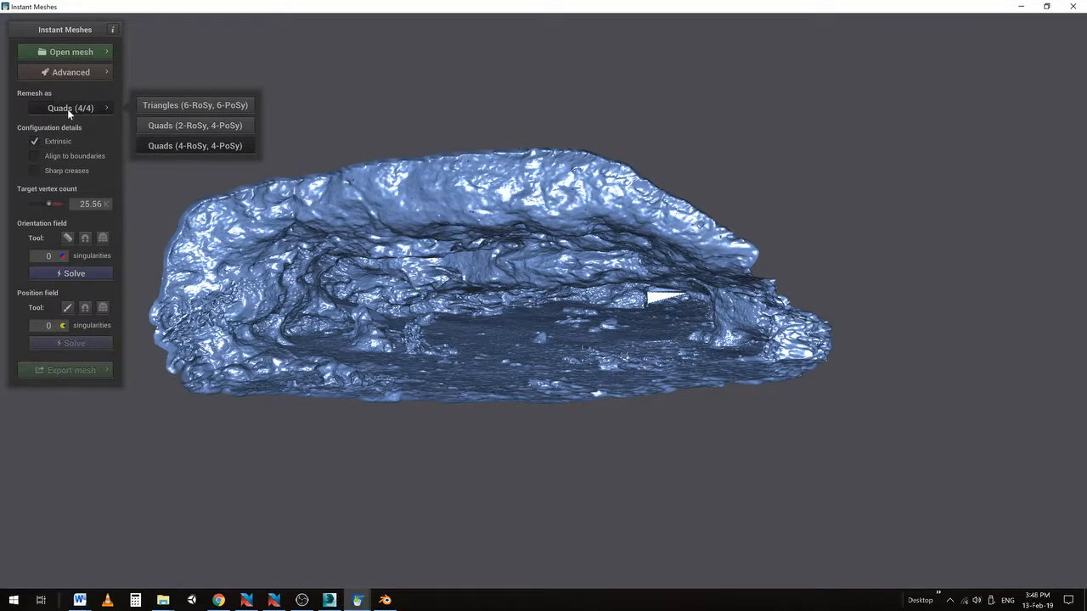
pyautogui.click(67, 109)
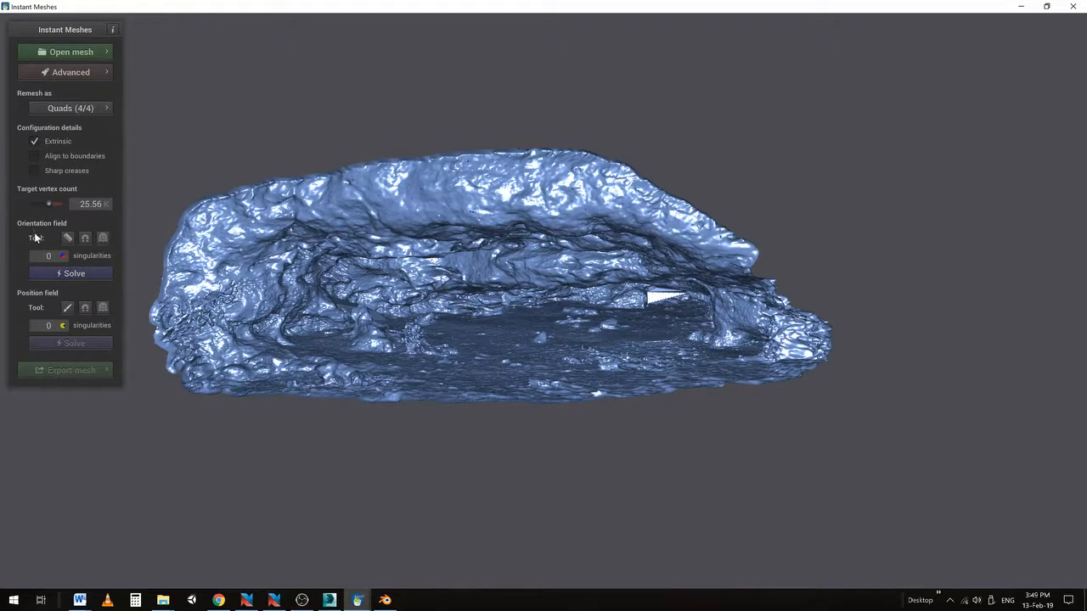
# Solve the orientation field and the position field, then bring up the export options
pyautogui.click(61, 274)
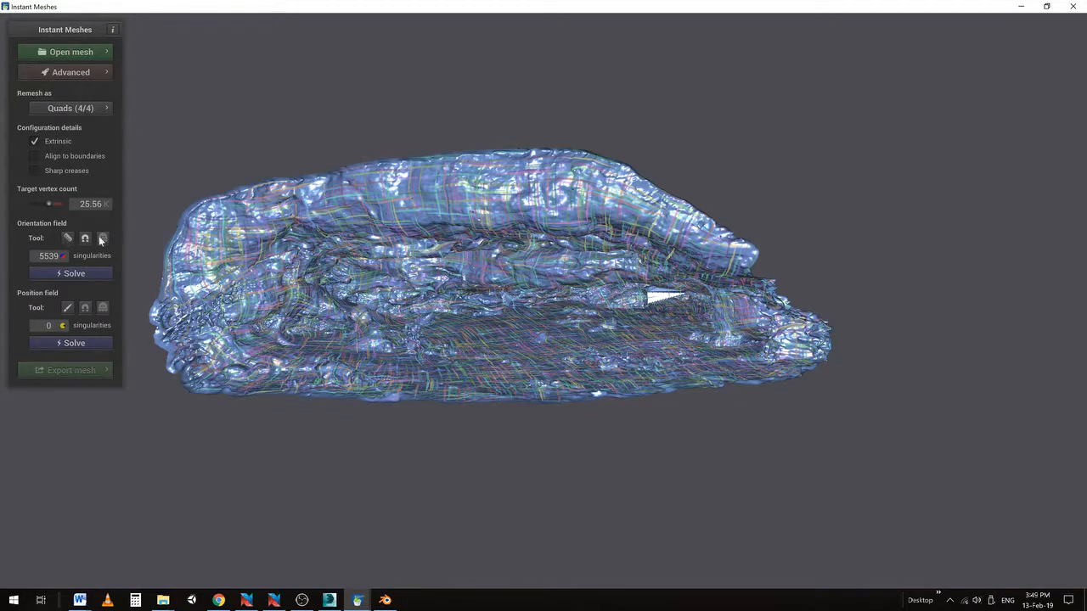
pyautogui.click(66, 342)
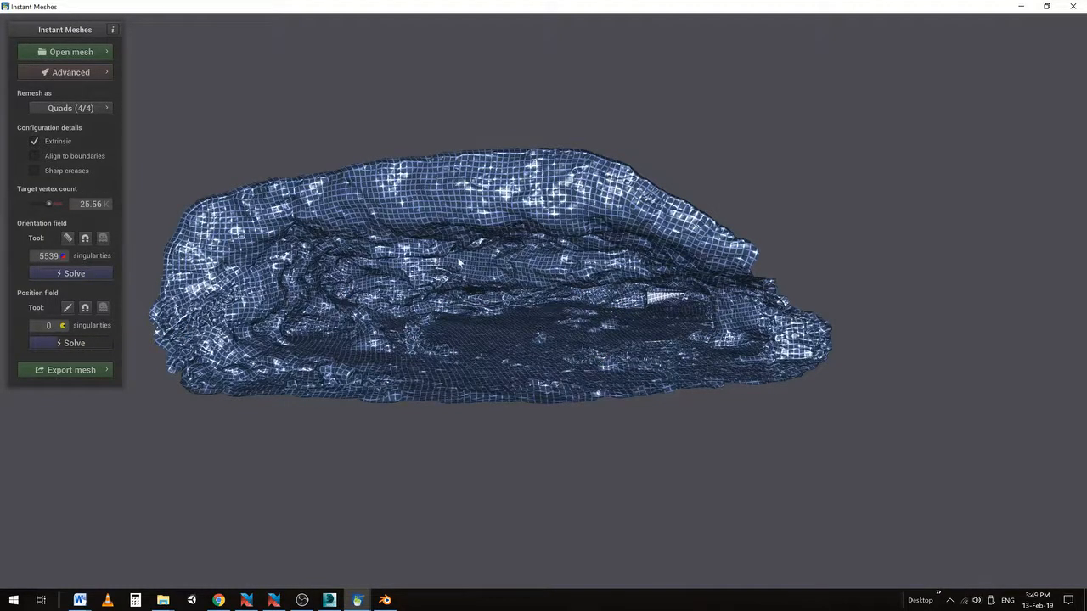
pyautogui.scroll(3, 462, 256)
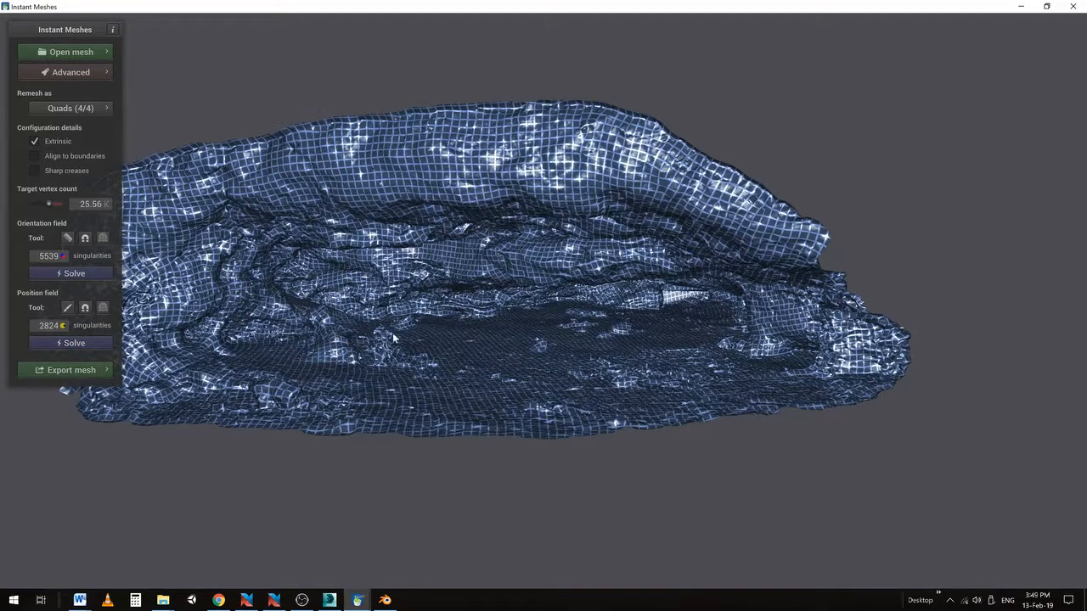
pyautogui.scroll(1, 341, 352)
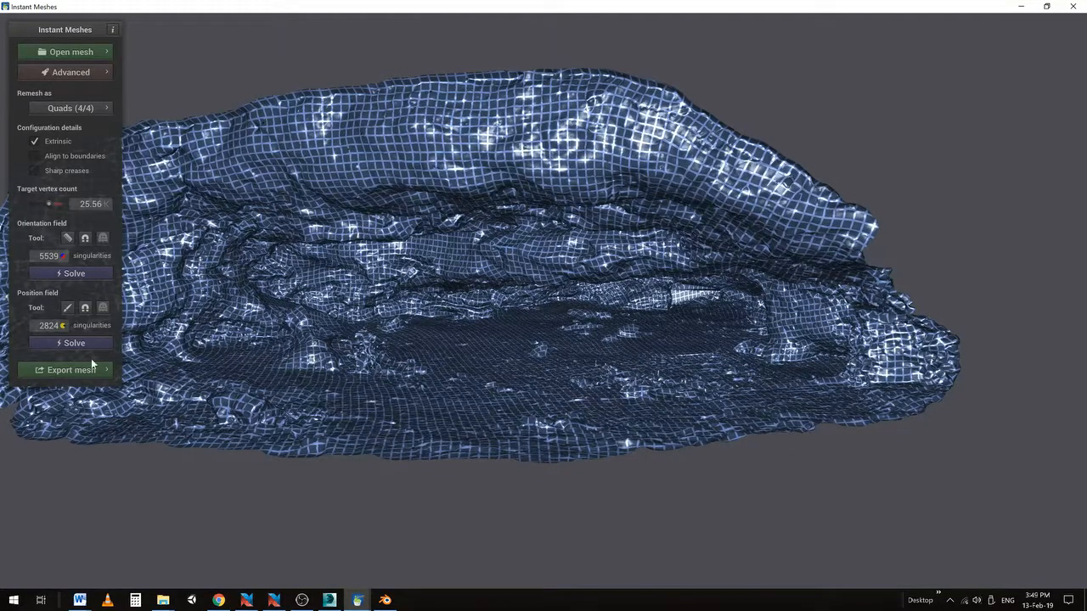
pyautogui.click(68, 370)
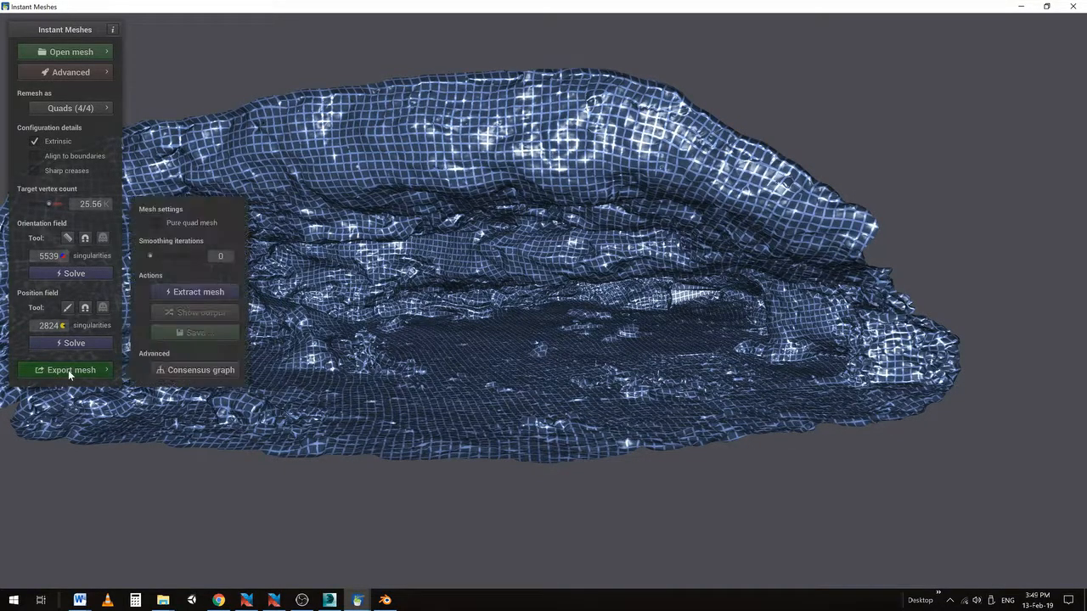
# Extract the final quad mesh of the cave
pyautogui.click(191, 292)
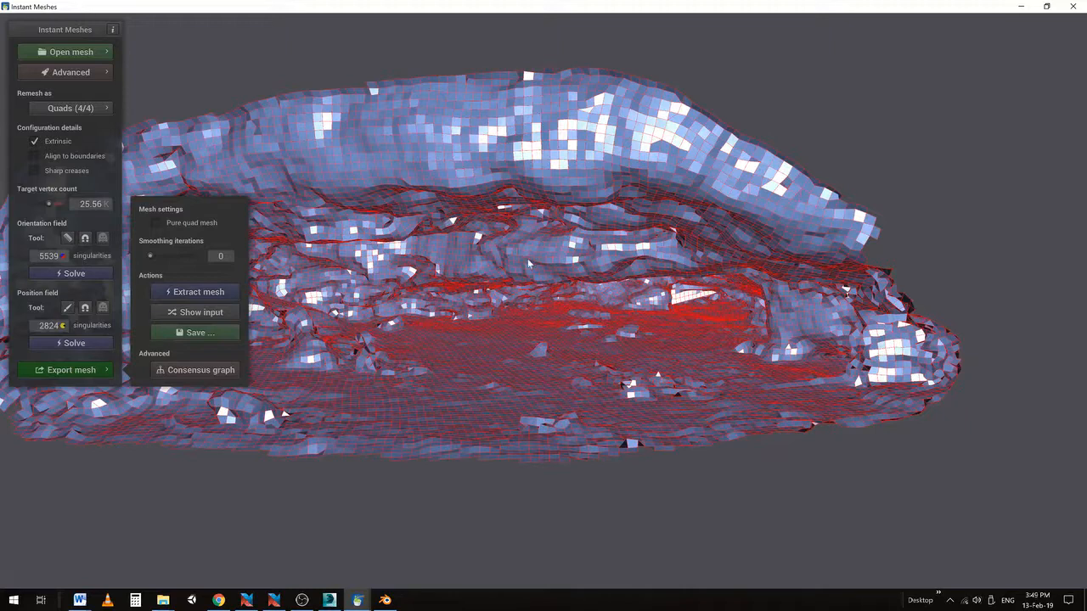
pyautogui.scroll(-1, 583, 340)
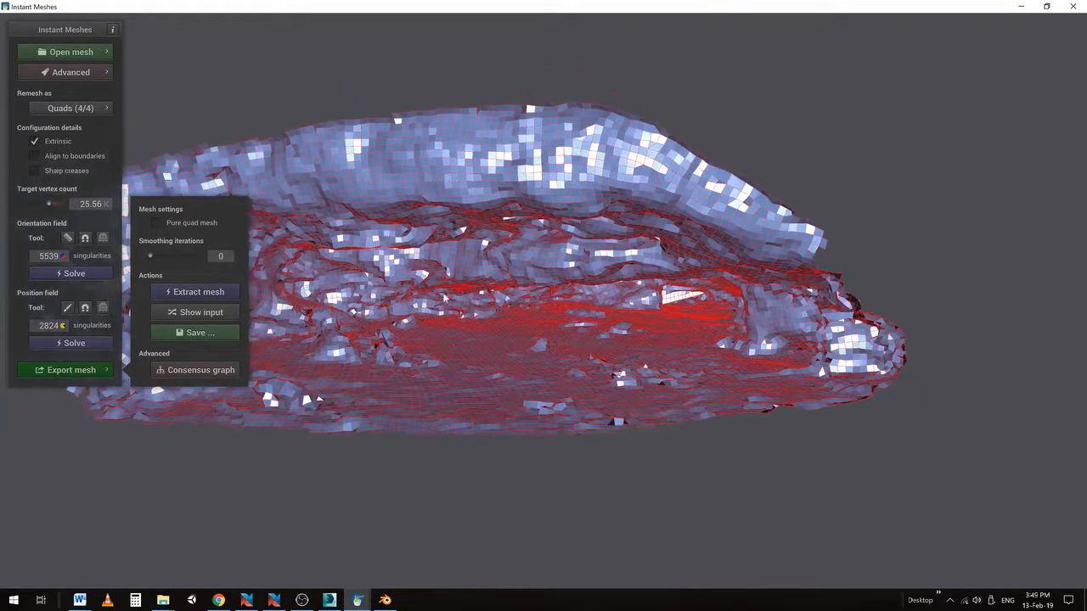
pyautogui.scroll(1, 492, 340)
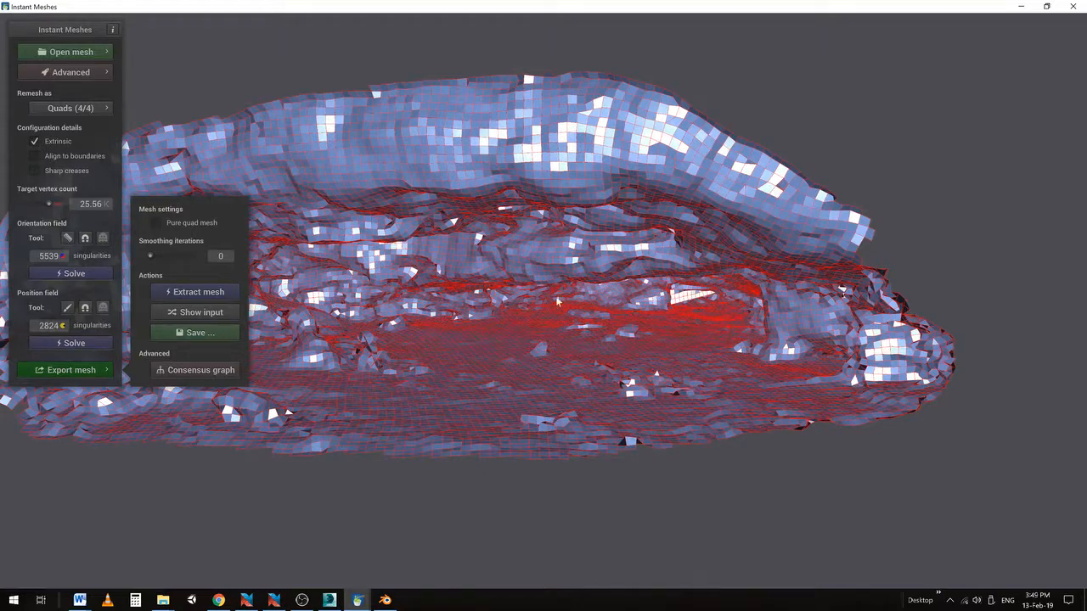
pyautogui.scroll(1, 489, 318)
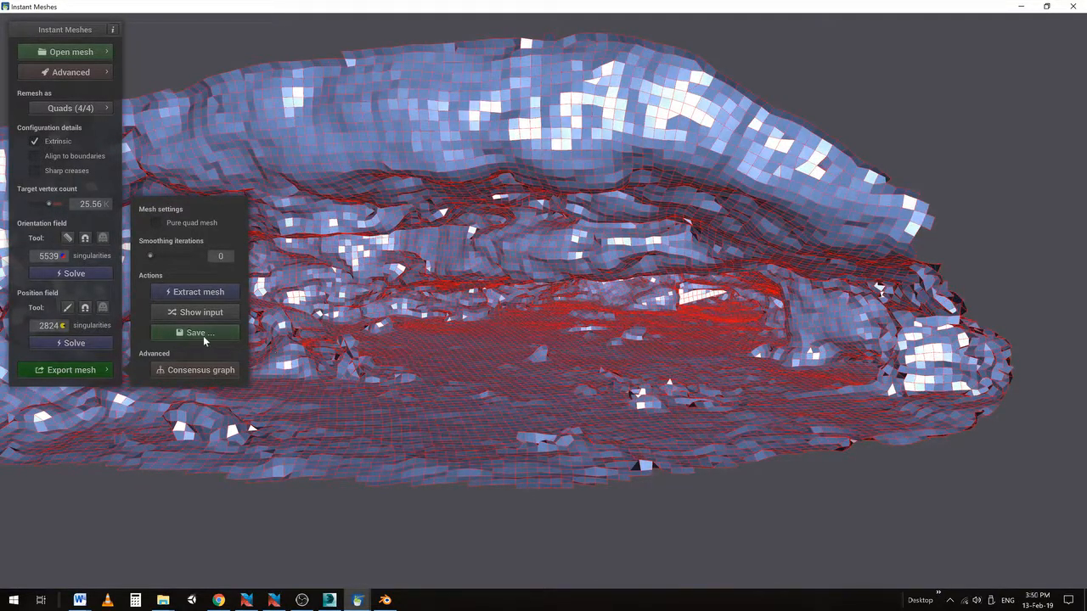
# Start saving the extracted mesh, changing the file name from cave_original.obj to cave_quad.obj
pyautogui.click(194, 335)
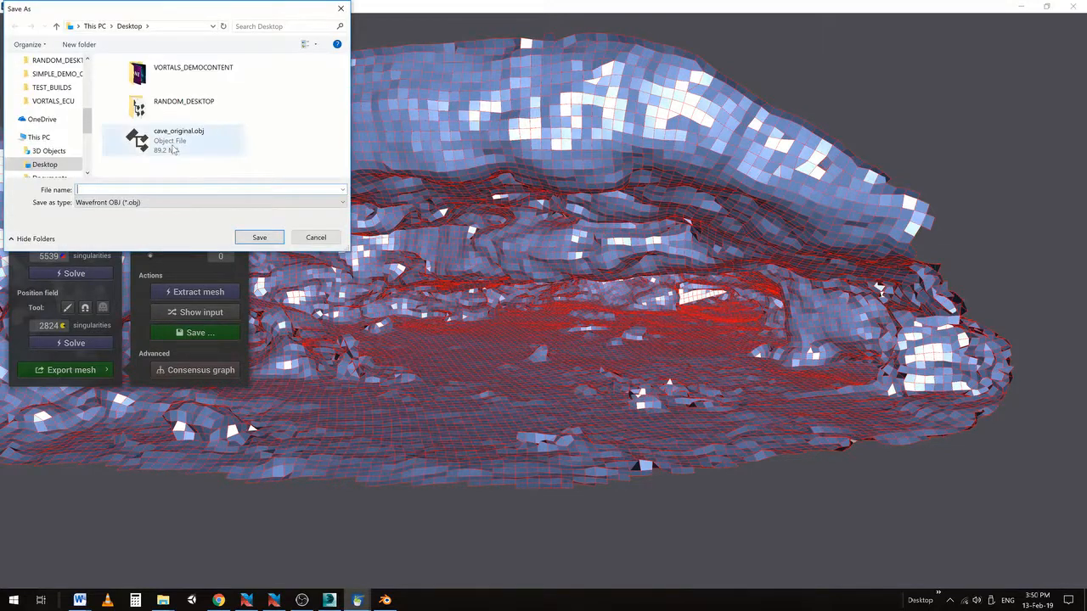
pyautogui.click(134, 148)
pyautogui.click(95, 190)
pyautogui.click(95, 190)
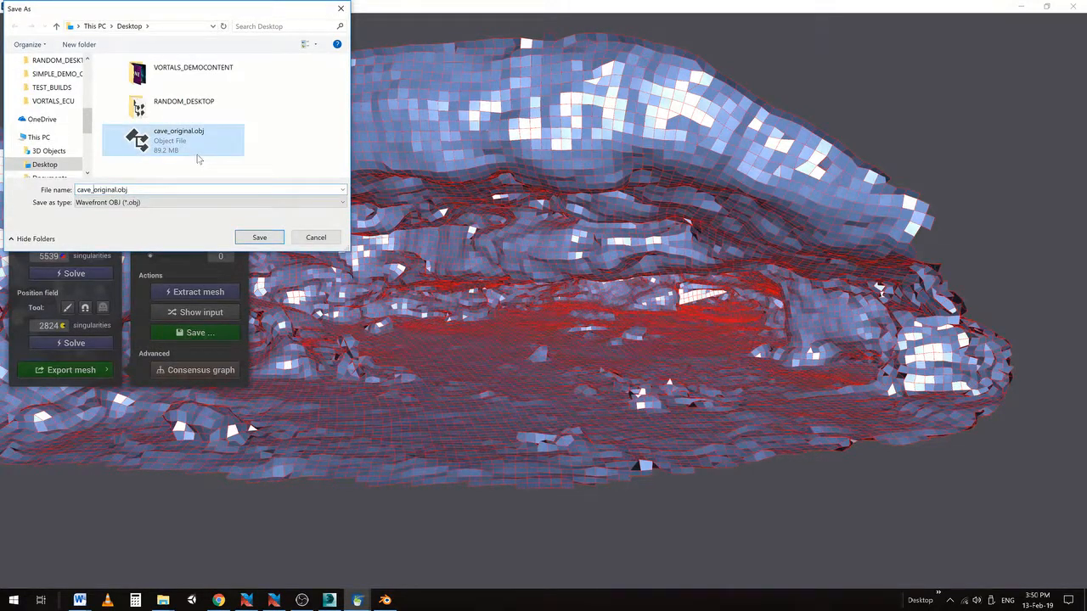
pyautogui.press('Delete')
pyautogui.press('Delete')
pyautogui.press('Delete')
pyautogui.press('Delete')
pyautogui.press('Delete')
pyautogui.press('Delete')
pyautogui.press('Delete')
pyautogui.press('Delete')
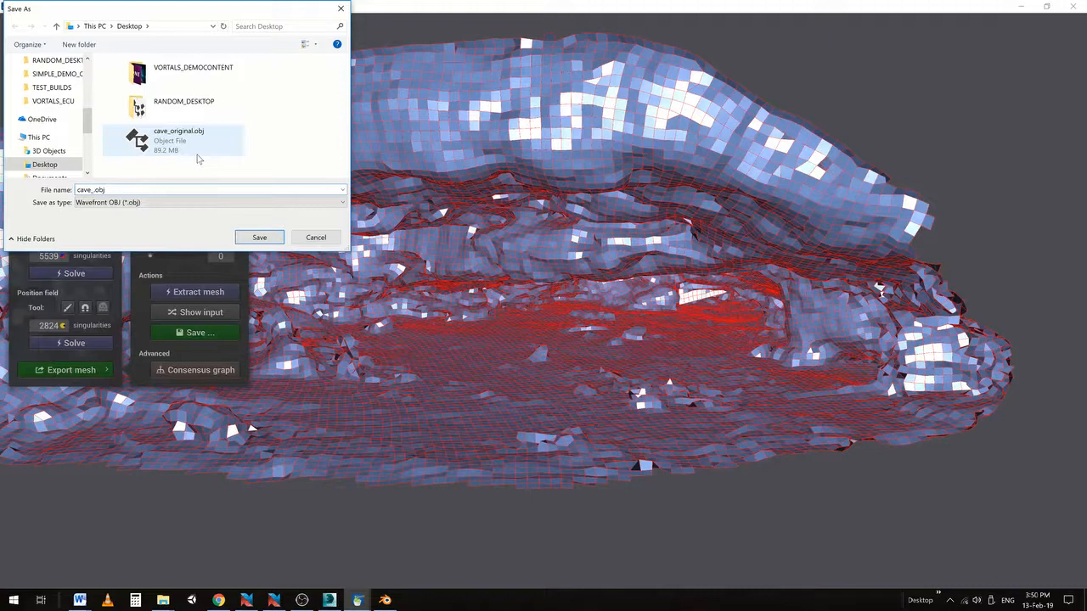
pyautogui.write('quad')
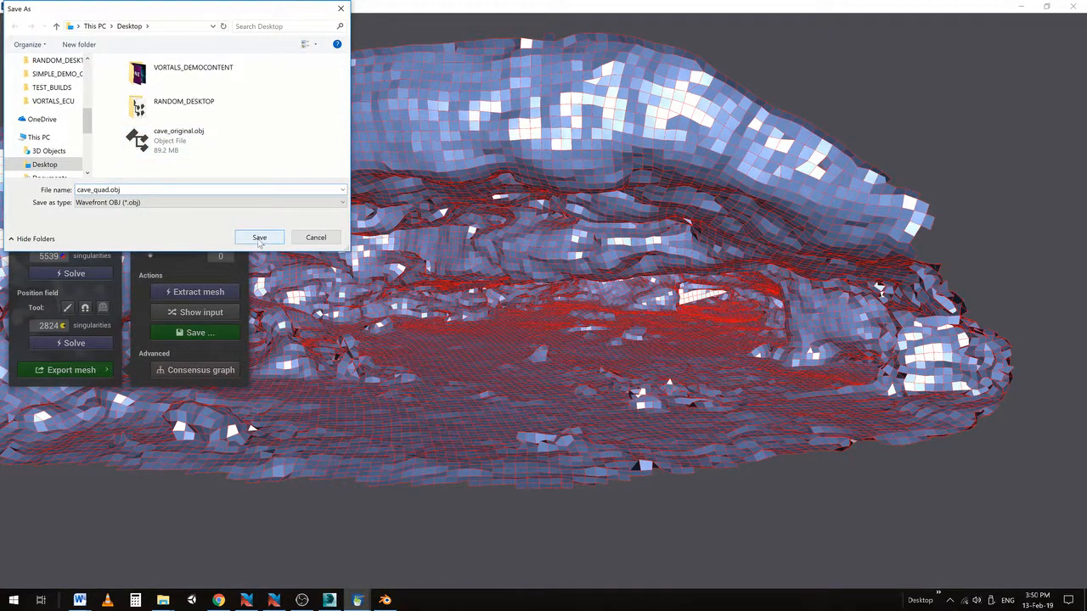
pyautogui.click(123, 204)
# Save the mesh as cave_quad.obj and launch Blender from the Desktop shortcut
pyautogui.click(260, 238)
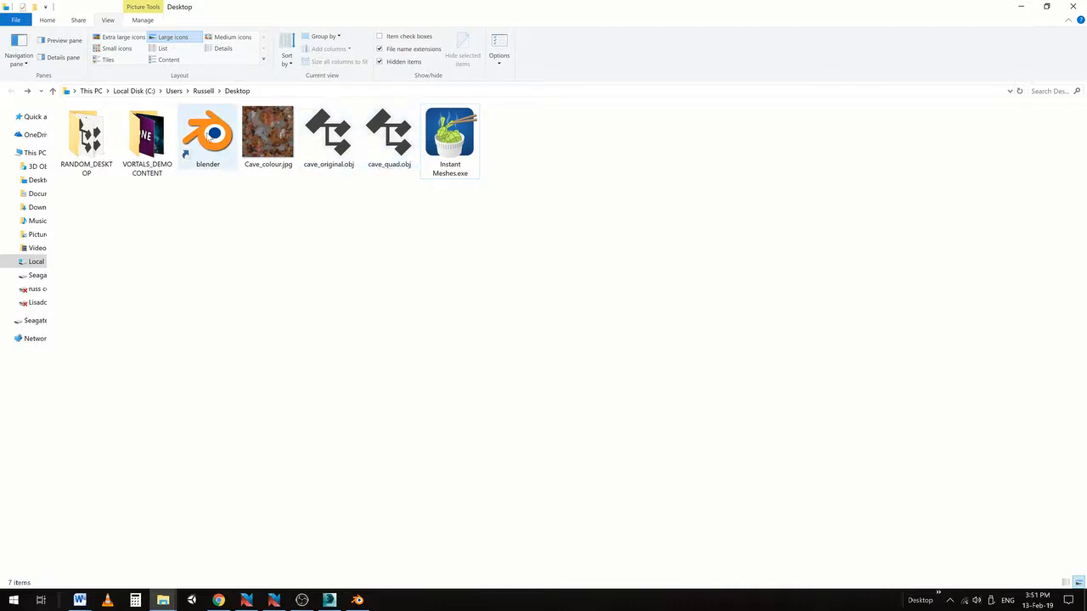
pyautogui.doubleClick(209, 136)
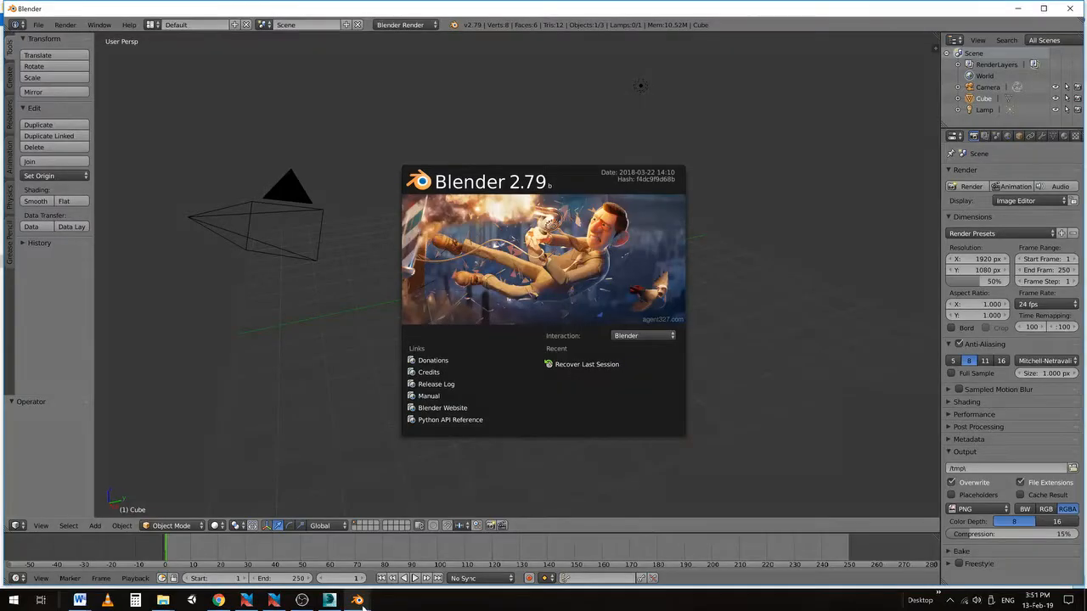
# Set the splash-screen Interaction preset to 3Dsmax and close the splash screen
pyautogui.click(624, 336)
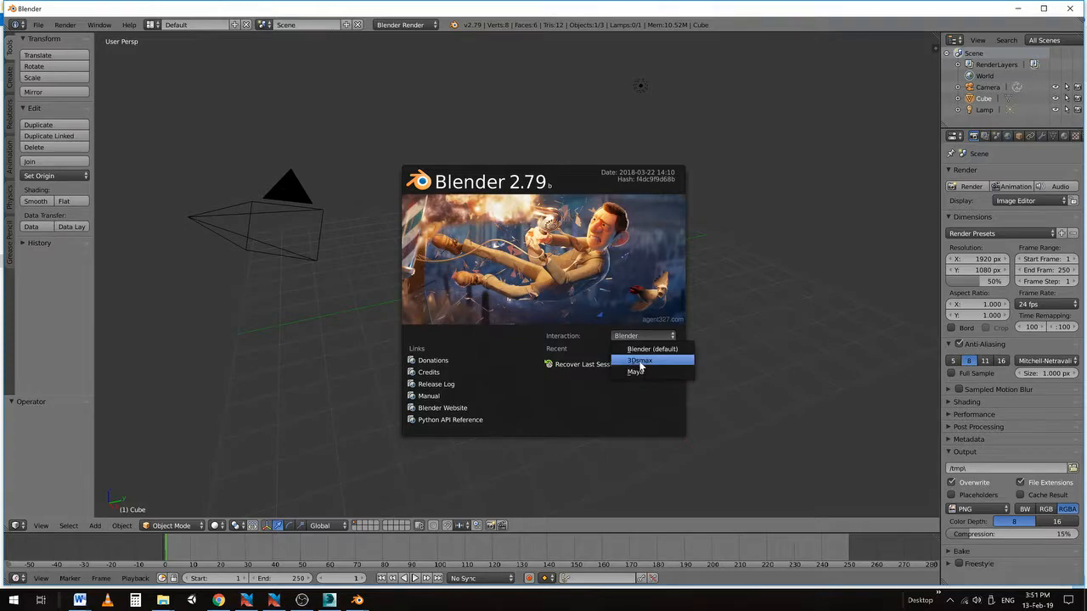
pyautogui.click(642, 361)
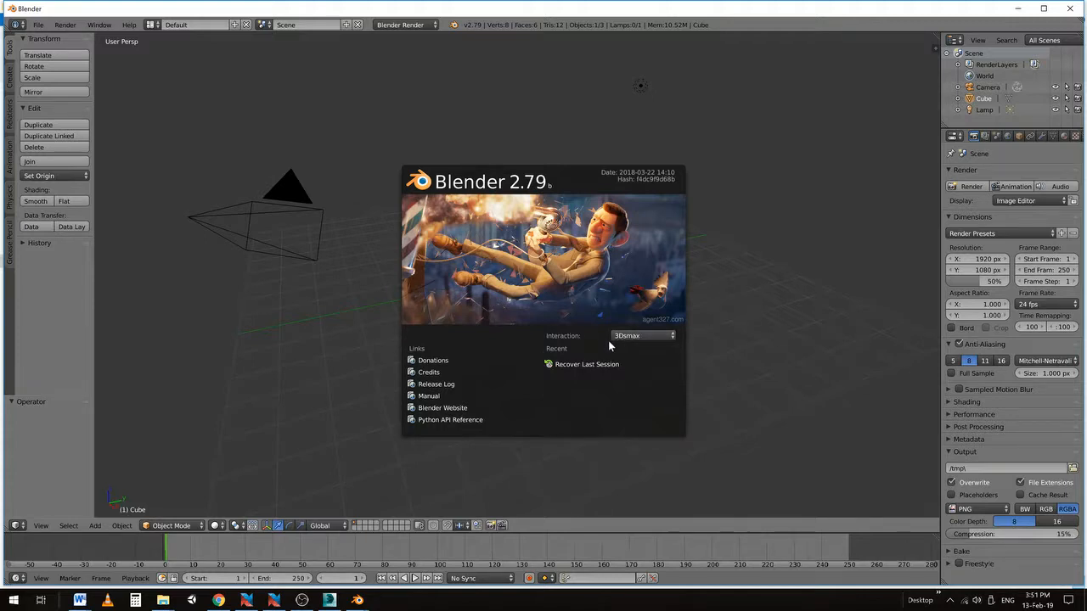
pyautogui.click(739, 312)
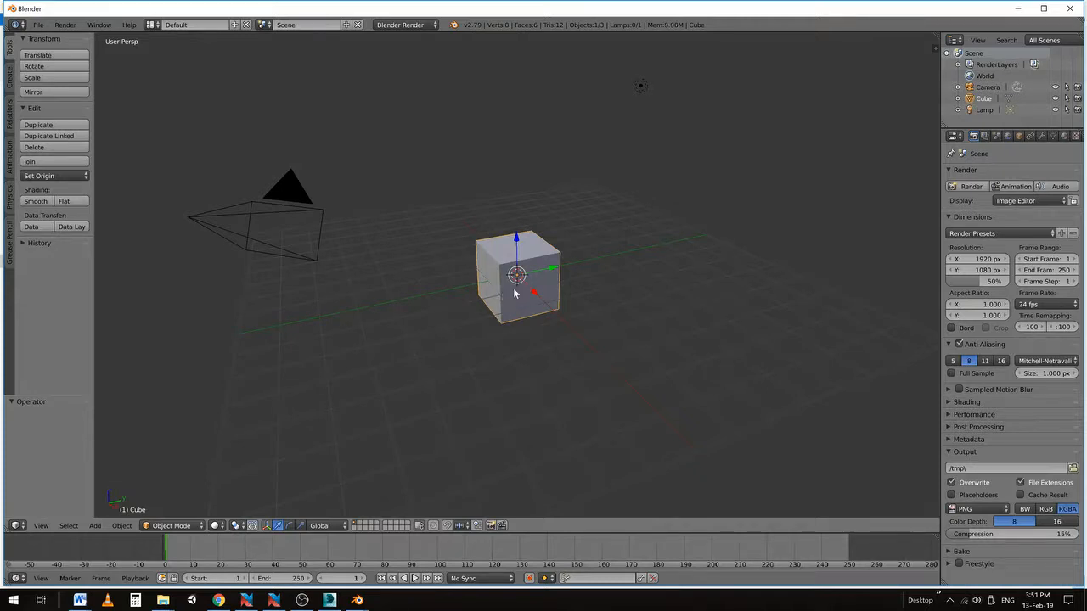
# Delete the default cube and bring up the File > Import format list
pyautogui.press('x')
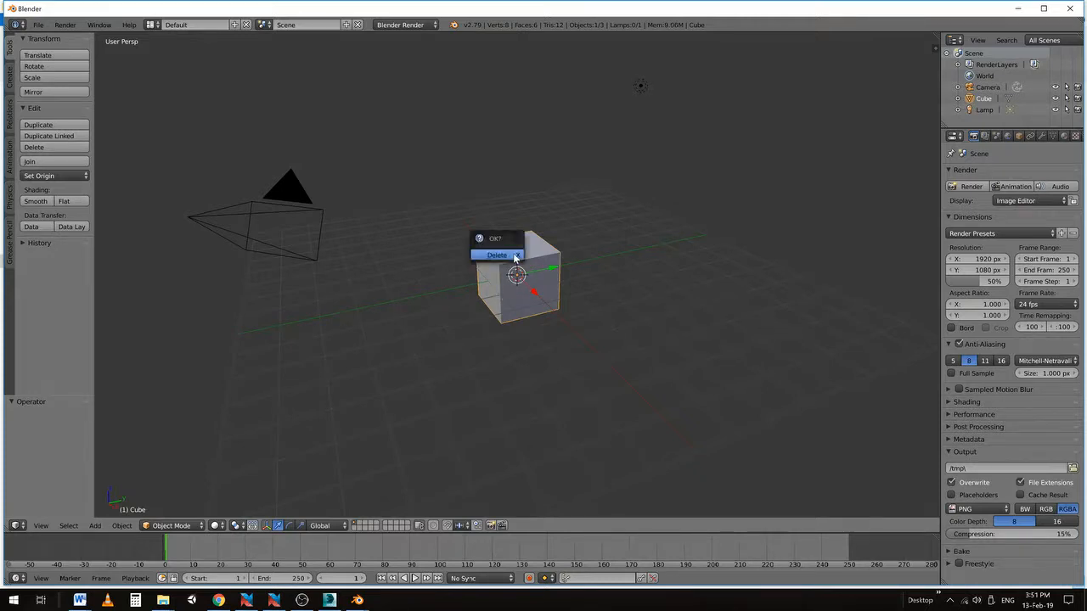
pyautogui.click(494, 255)
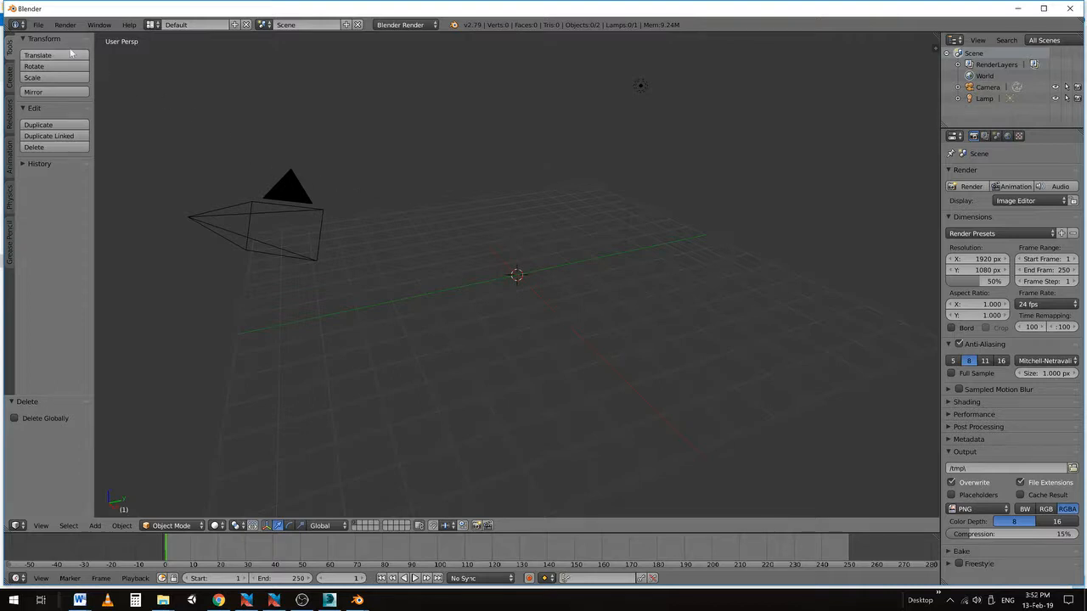
pyautogui.click(38, 25)
pyautogui.moveTo(89, 241)
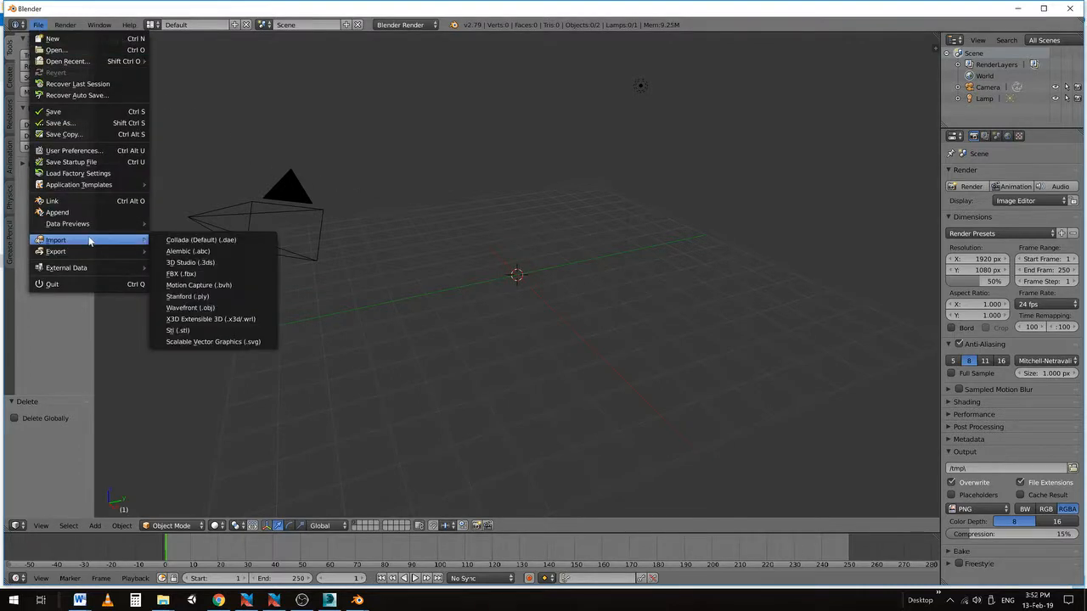
# Import cave_quad.obj from the Desktop as a Wavefront OBJ
pyautogui.click(188, 309)
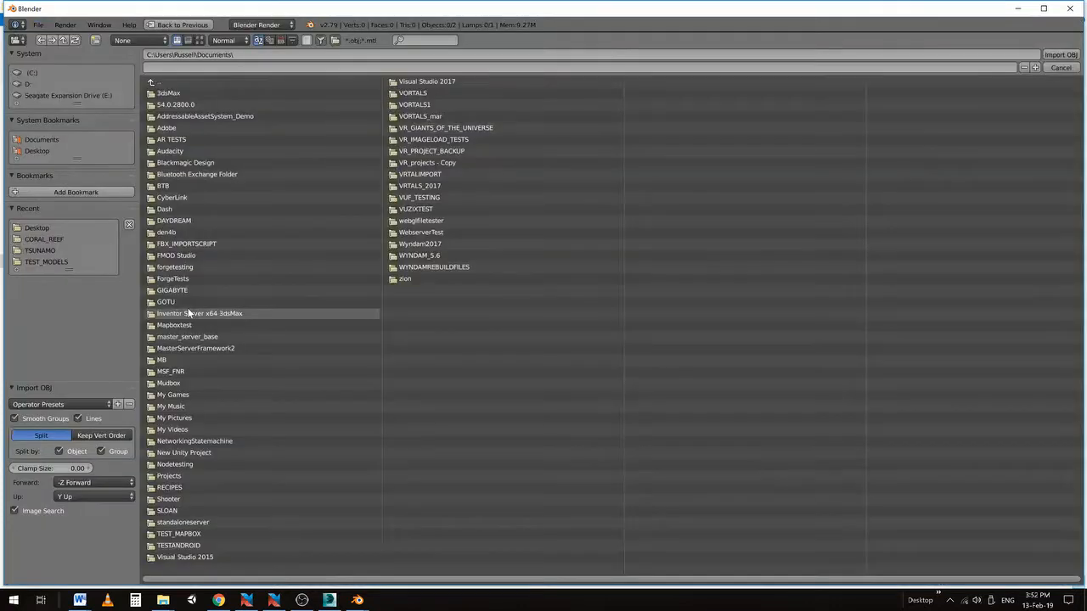
pyautogui.click(154, 83)
pyautogui.click(163, 208)
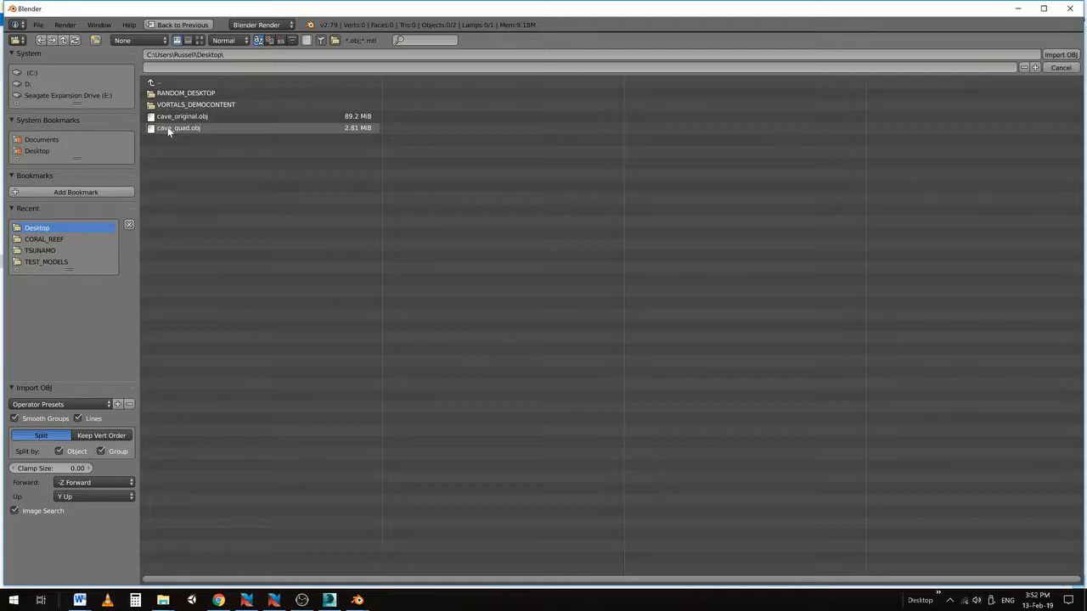
pyautogui.click(167, 126)
pyautogui.click(1052, 56)
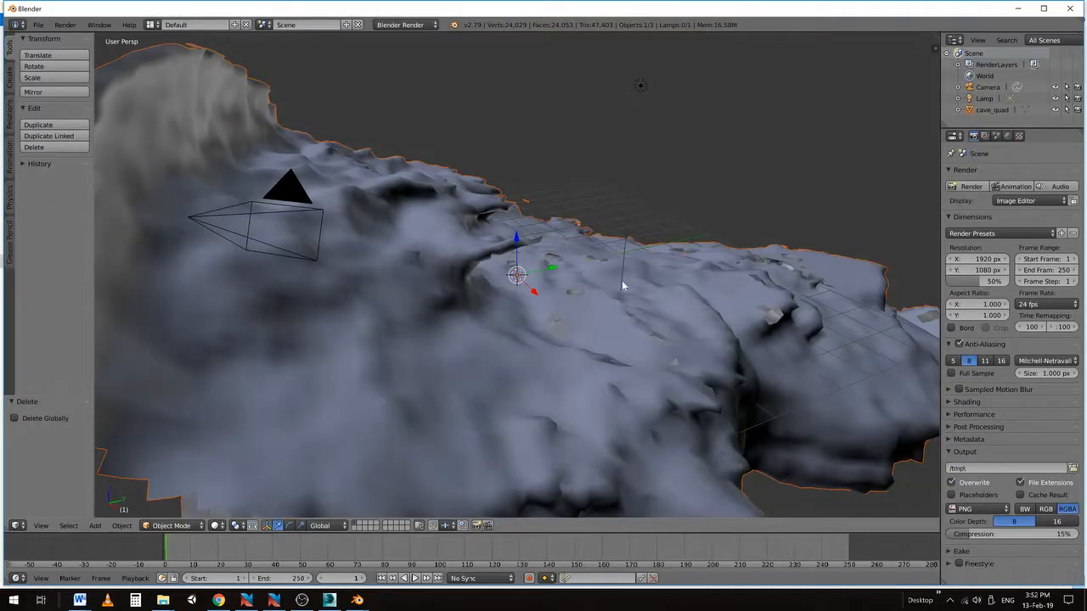
# Orbit and zoom to inspect the imported cave, then make cave_quad the active object
pyautogui.moveTo(538, 304); pyautogui.dragTo(626, 255, button='middle')
pyautogui.scroll(-4, 572, 268)
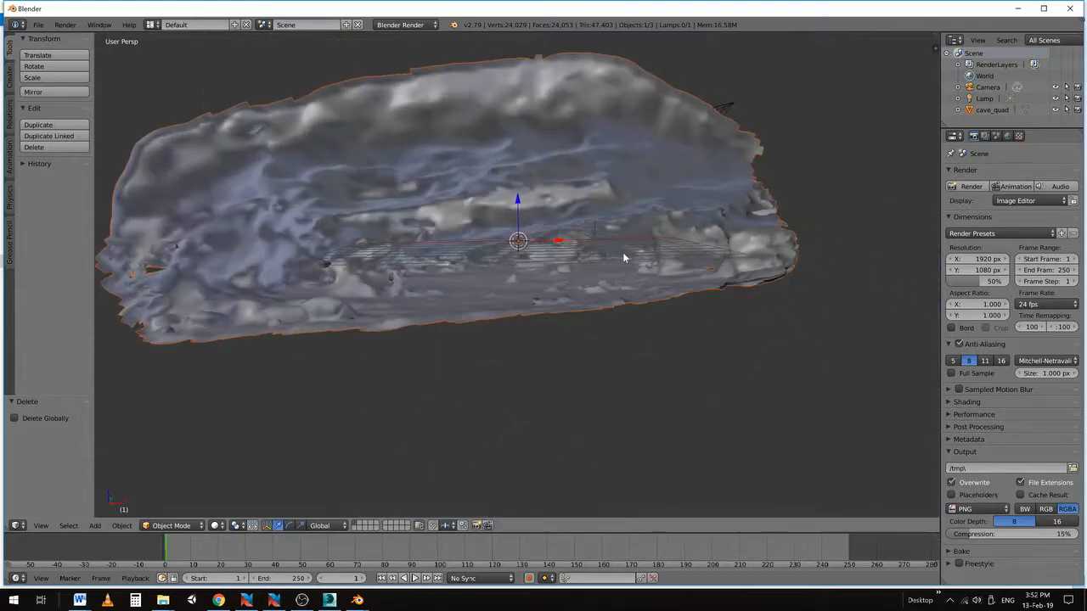
pyautogui.moveTo(553, 226); pyautogui.dragTo(598, 276, button='middle')
pyautogui.scroll(5, 598, 276)
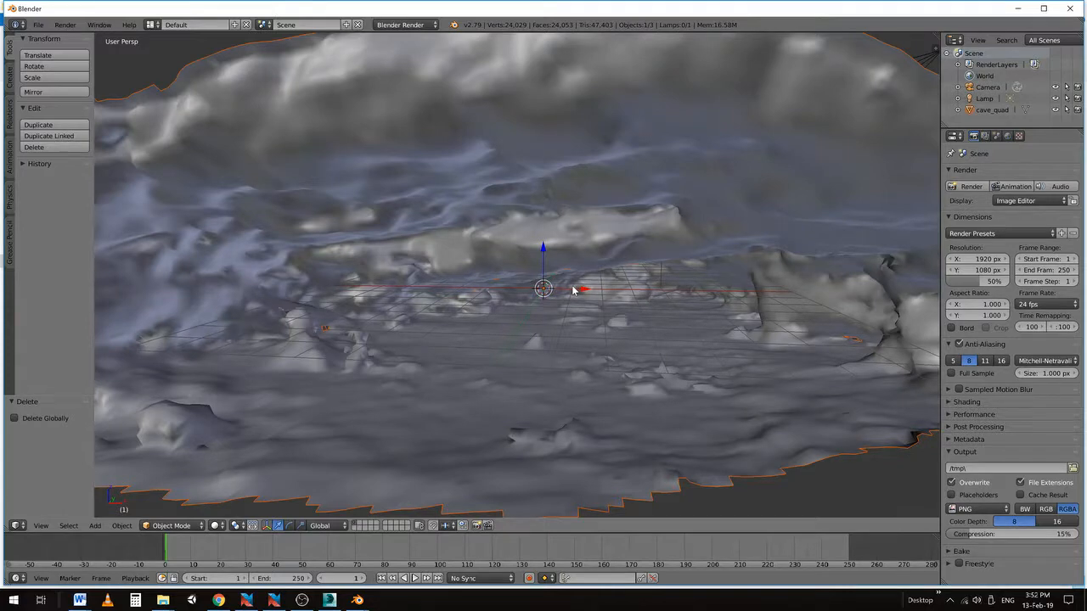
pyautogui.keyDown('shift'); pyautogui.moveTo(528, 295); pyautogui.dragTo(547, 277, button='middle'); pyautogui.keyUp('shift')
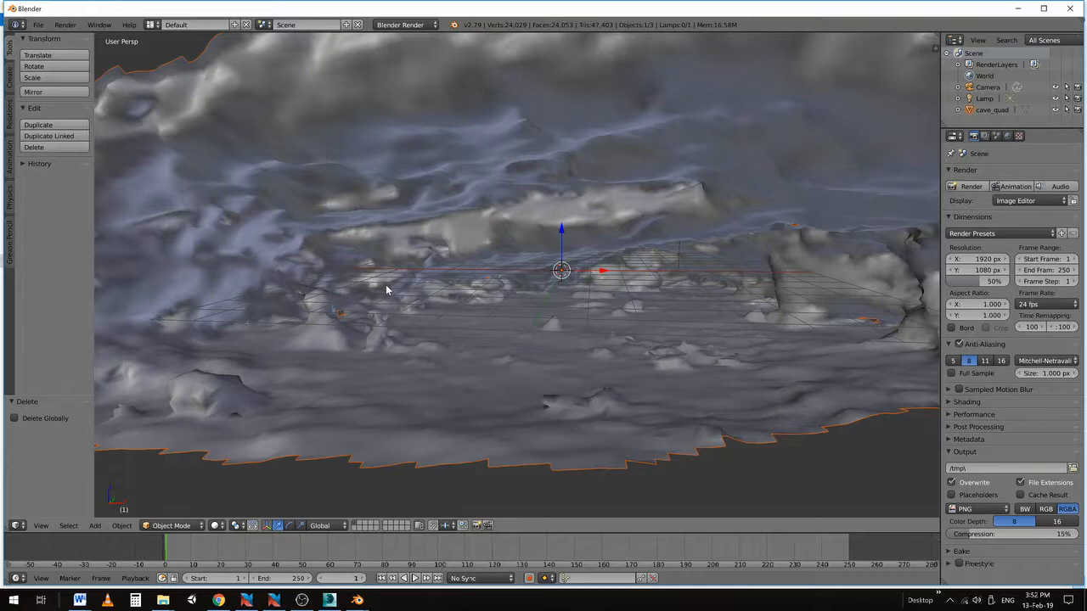
pyautogui.scroll(-1, 380, 287)
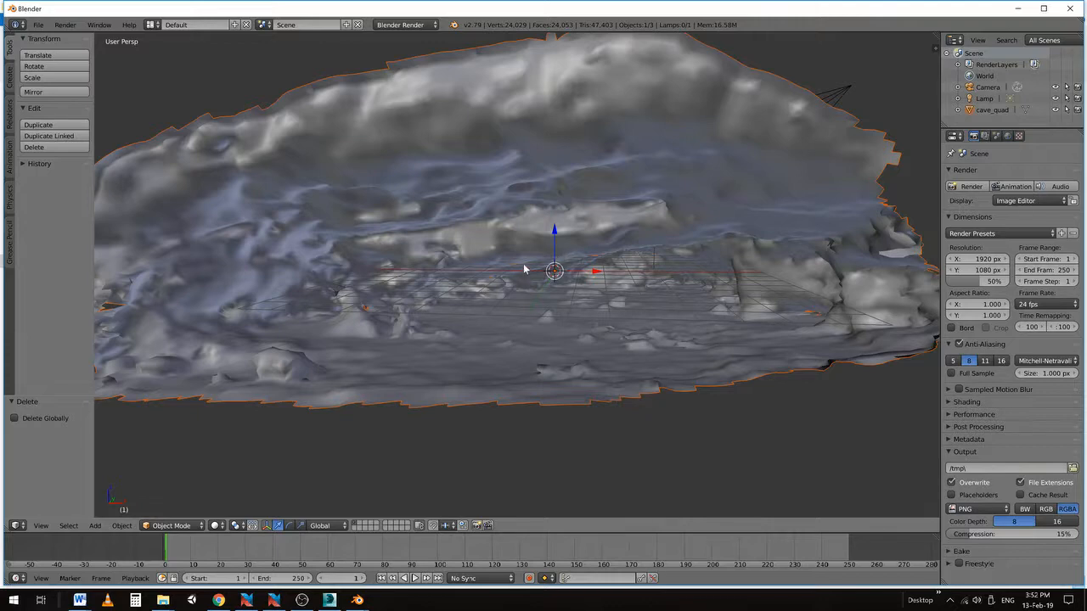
pyautogui.click(967, 111)
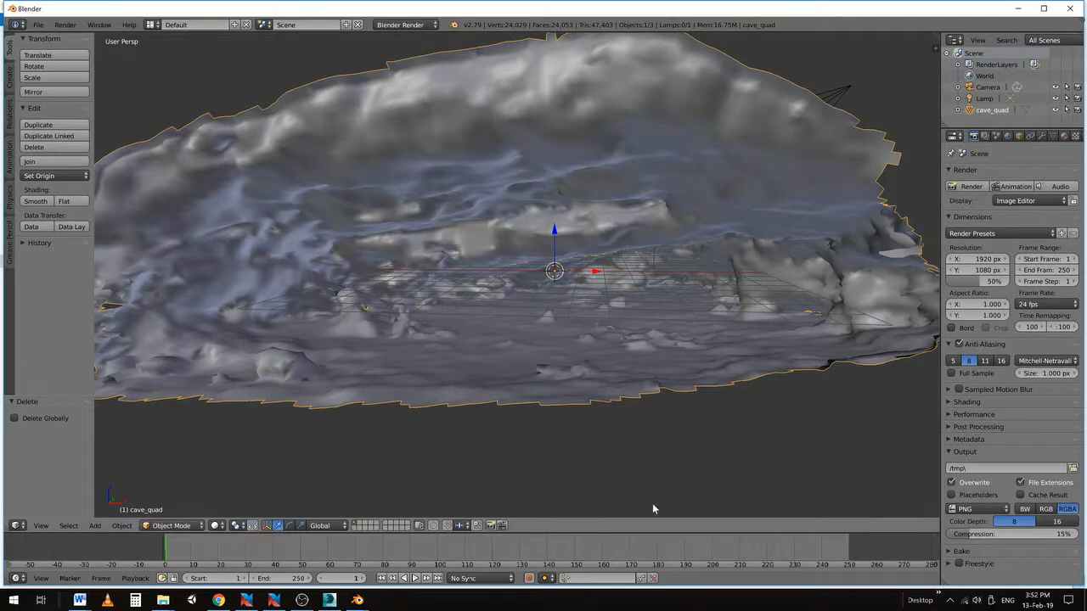
pyautogui.moveTo(628, 532)
pyautogui.mouseDown()
pyautogui.moveTo(633, 382)
pyautogui.moveTo(650, 509)
pyautogui.moveTo(638, 506)
pyautogui.moveTo(633, 528)
pyautogui.mouseUp()
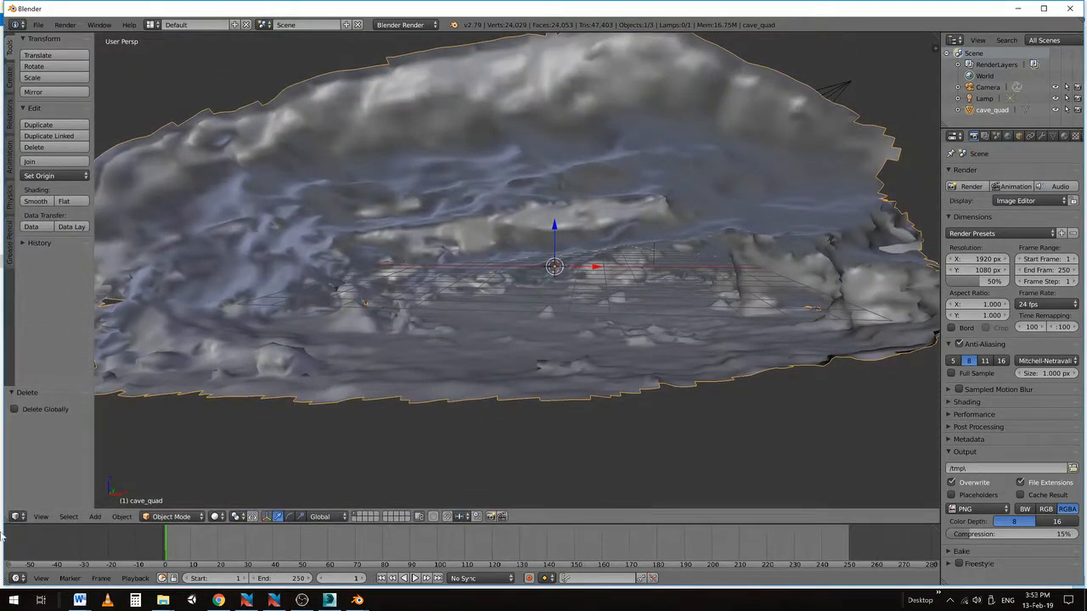
# In Edit Mode, Smart UV Project cave_quad at angle limit 66, then split the 3D view in two
pyautogui.click(166, 517)
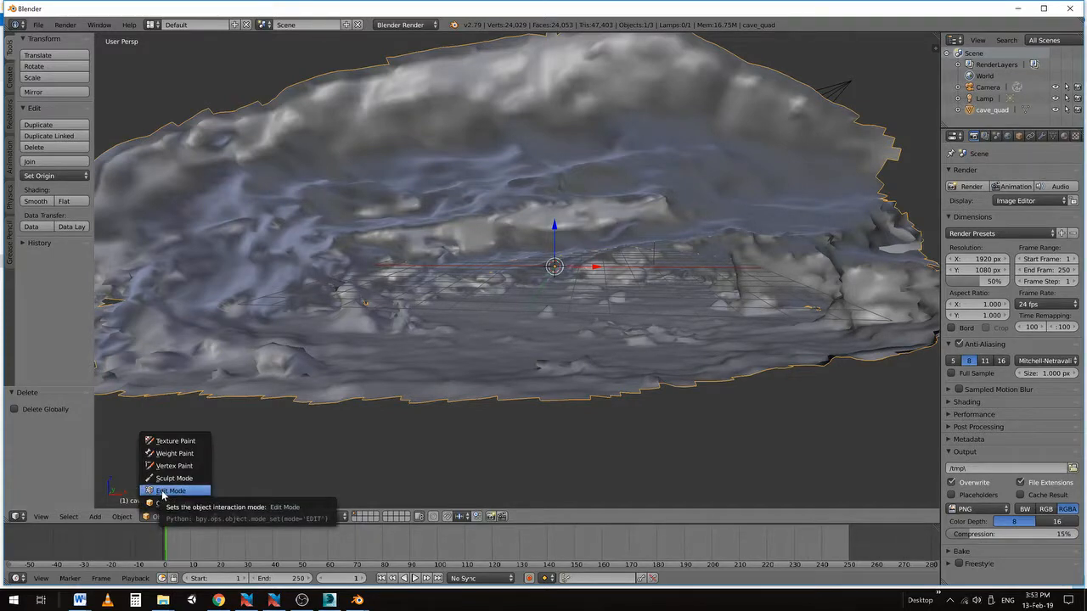
pyautogui.click(170, 490)
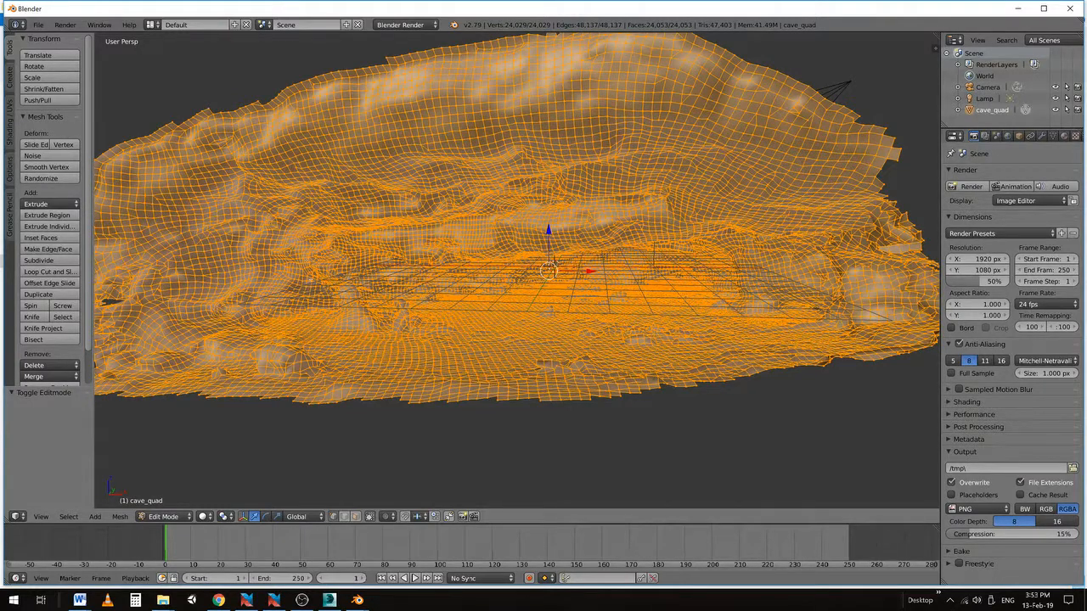
pyautogui.press('u')
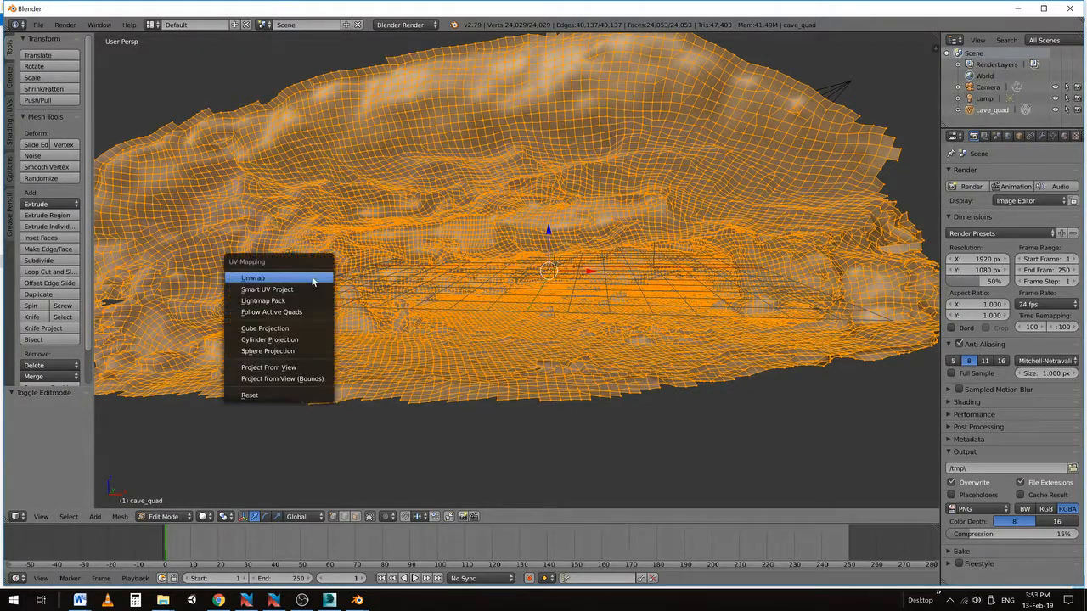
pyautogui.click(264, 293)
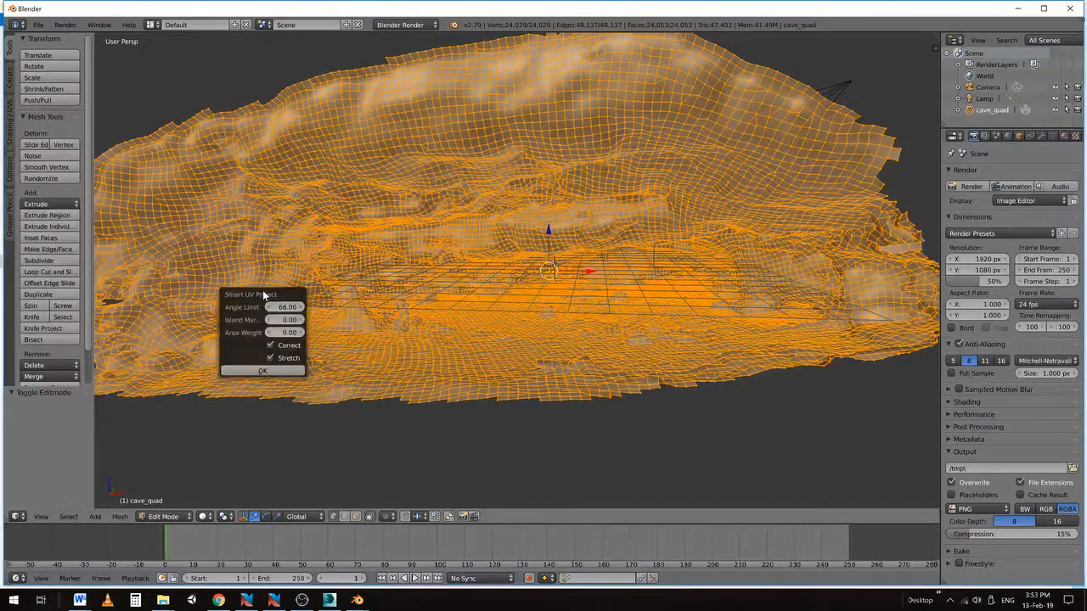
pyautogui.click(263, 373)
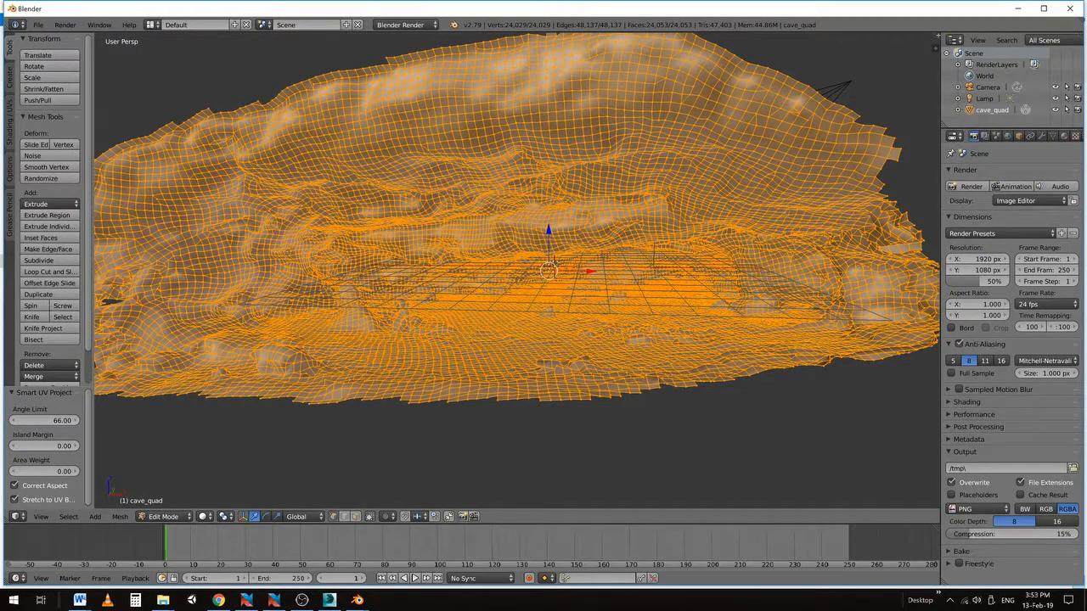
pyautogui.moveTo(937, 35); pyautogui.dragTo(443, 146)
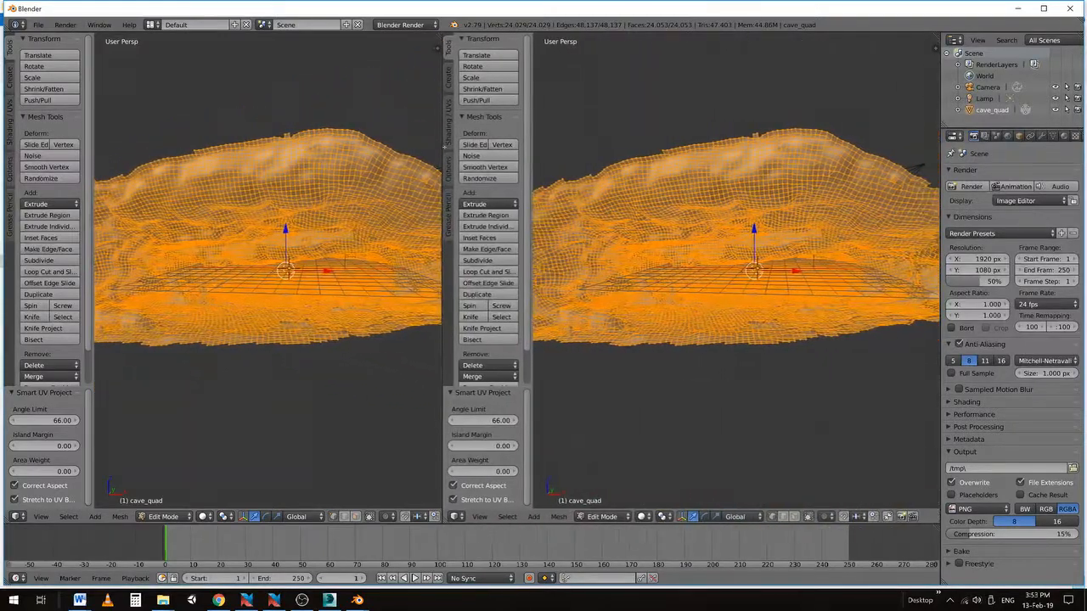
pyautogui.click(460, 518)
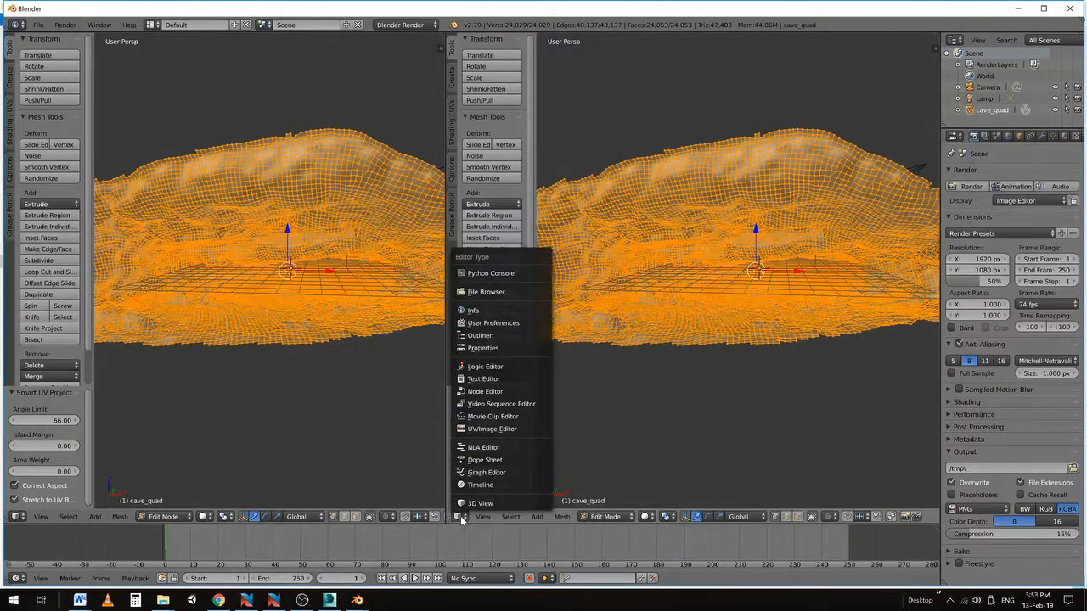
pyautogui.click(477, 431)
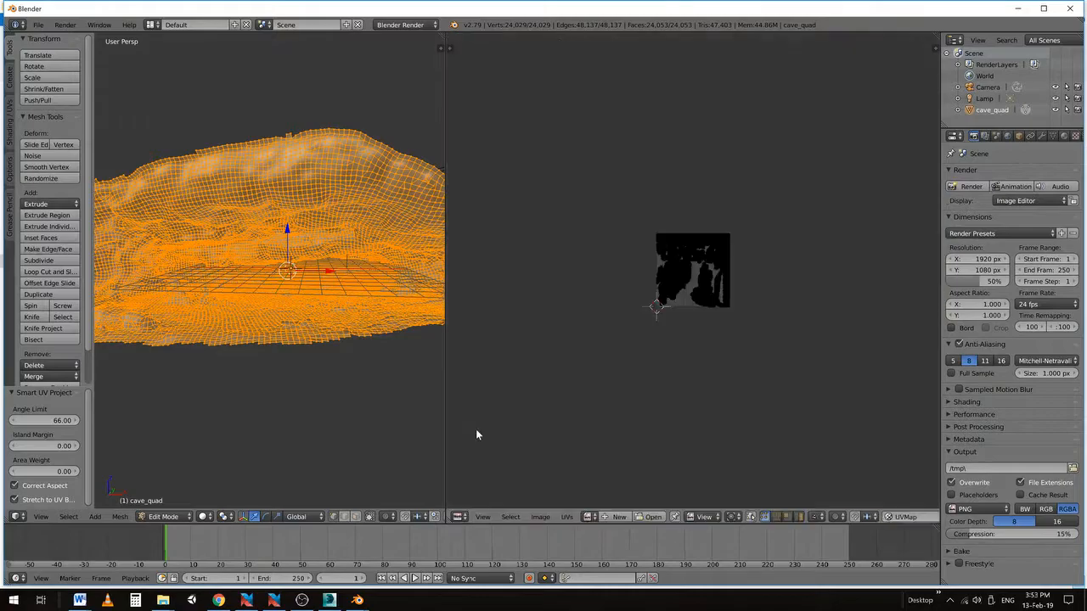
pyautogui.scroll(10, 698, 268)
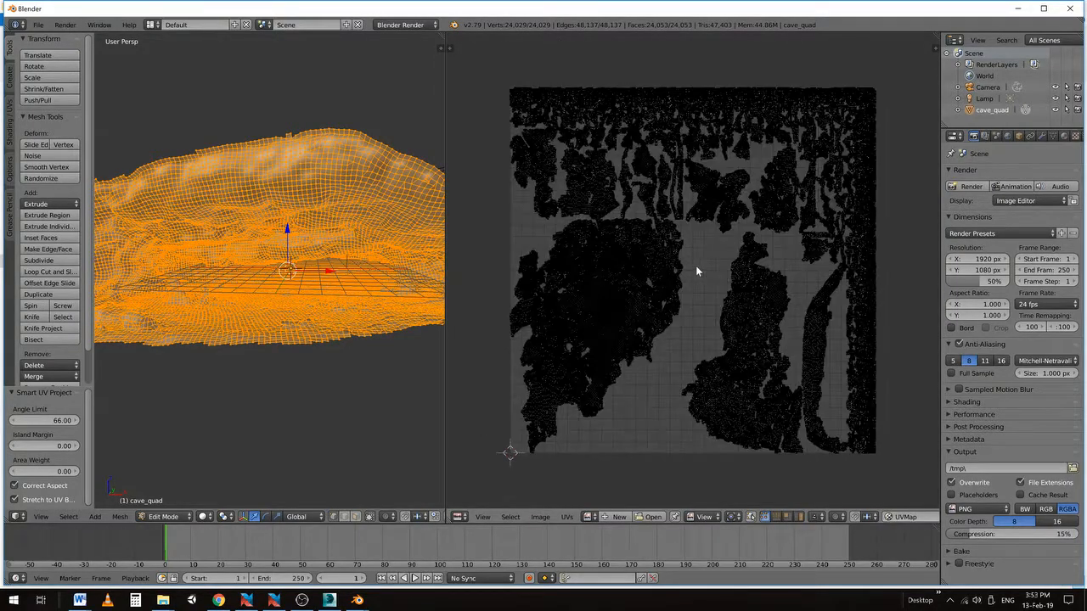
pyautogui.scroll(6, 573, 312)
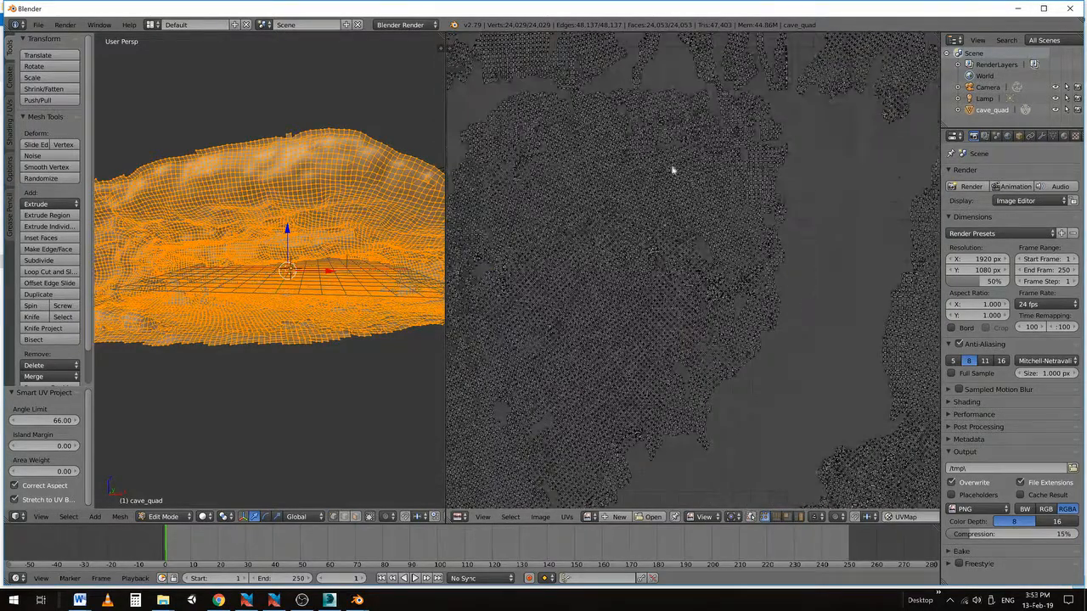
pyautogui.scroll(6, 718, 262)
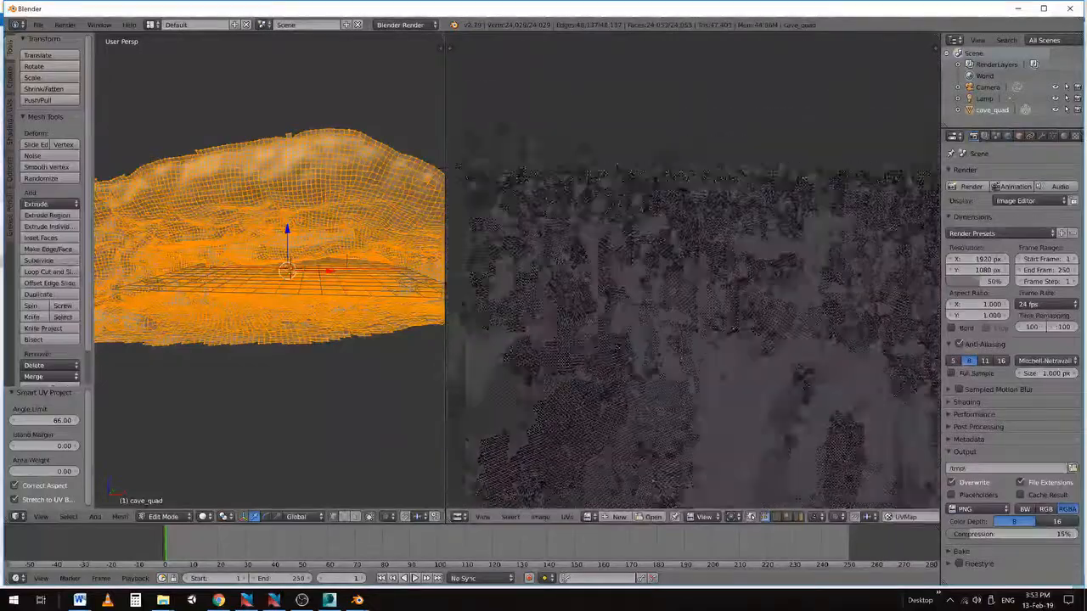
pyautogui.scroll(4, 679, 274)
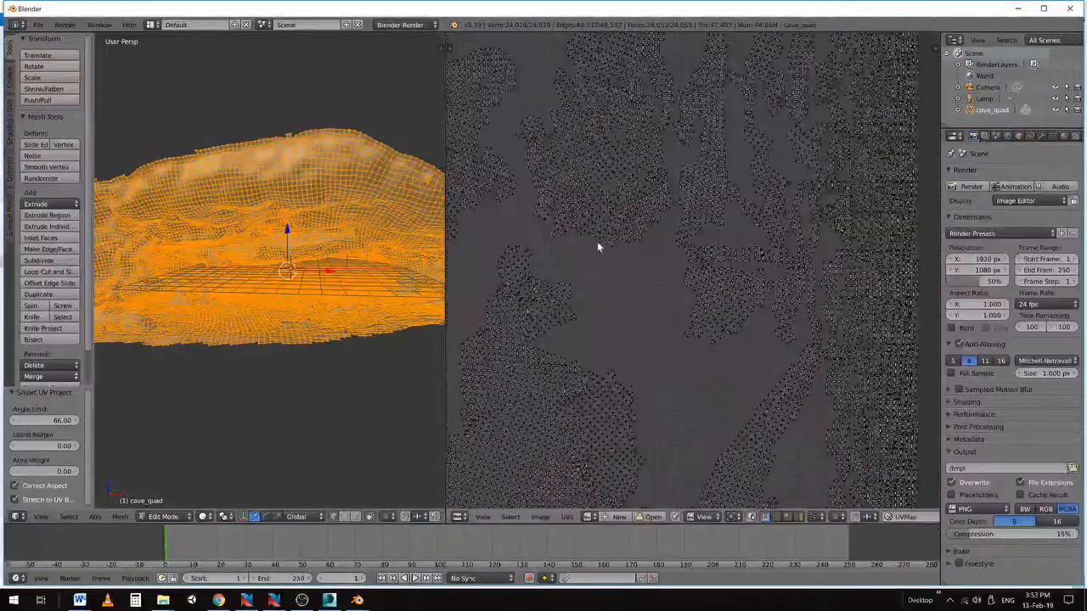
pyautogui.scroll(-4, 540, 235)
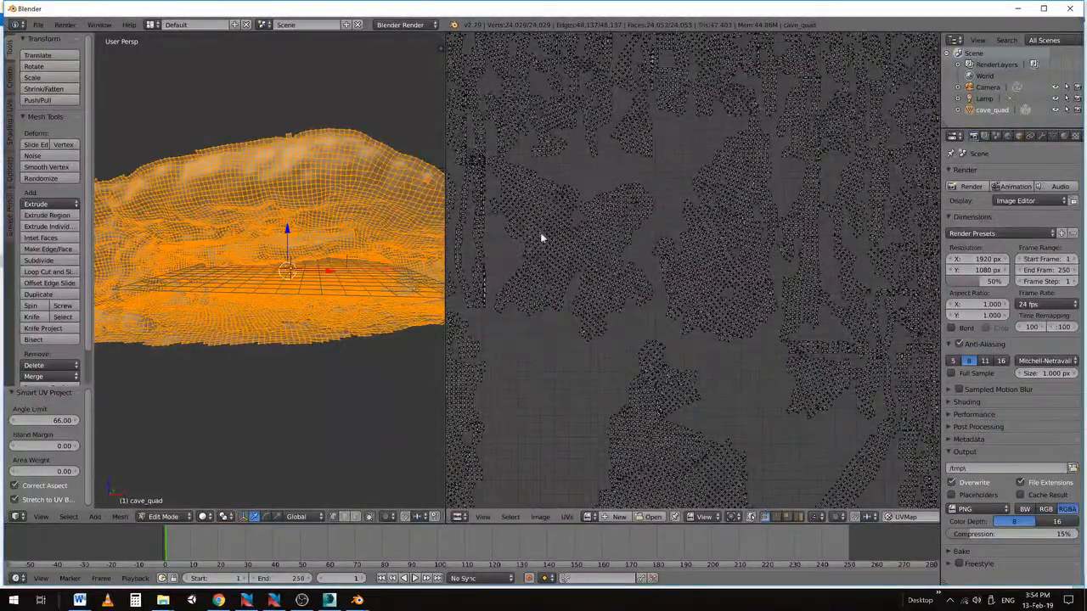
pyautogui.moveTo(670, 370); pyautogui.dragTo(676, 212, button='middle')
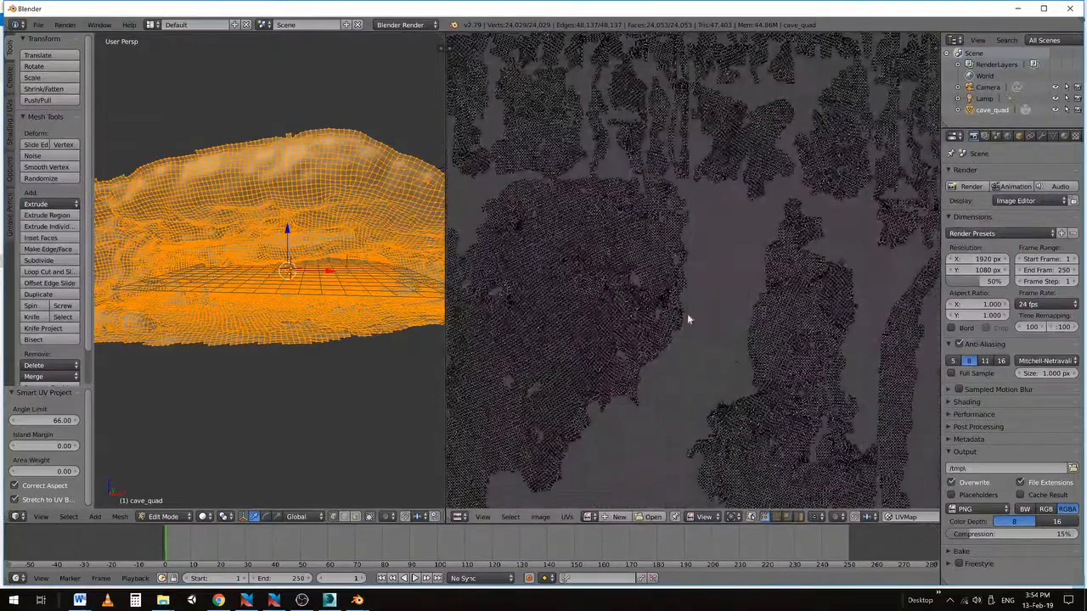
pyautogui.scroll(-1, 686, 316)
pyautogui.moveTo(742, 297); pyautogui.dragTo(690, 313, button='middle')
pyautogui.scroll(1, 767, 286)
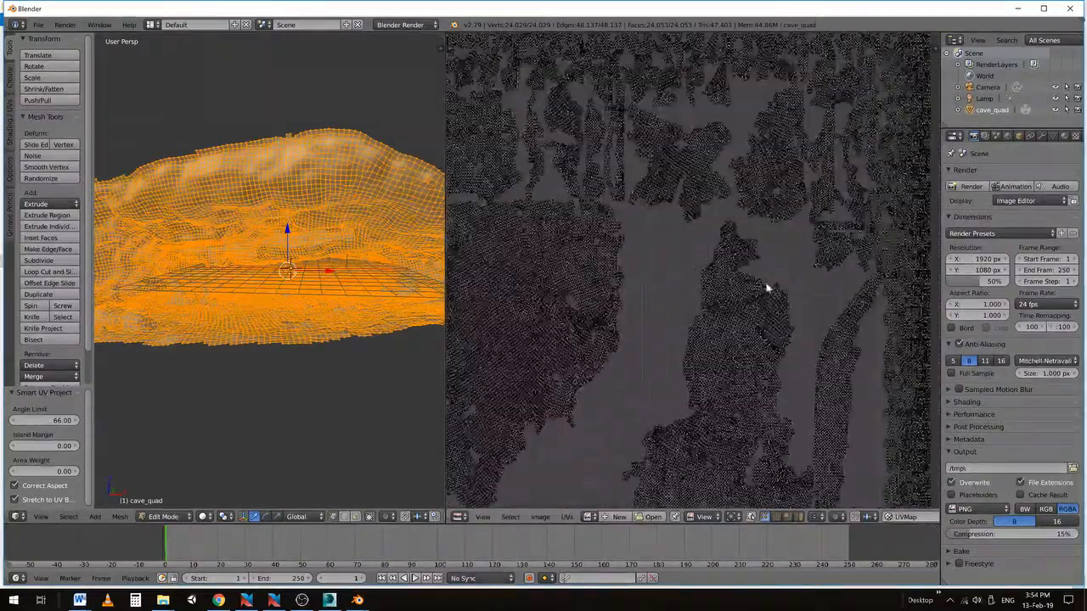
pyautogui.moveTo(630, 201); pyautogui.dragTo(718, 345, button='middle')
pyautogui.scroll(1, 611, 331)
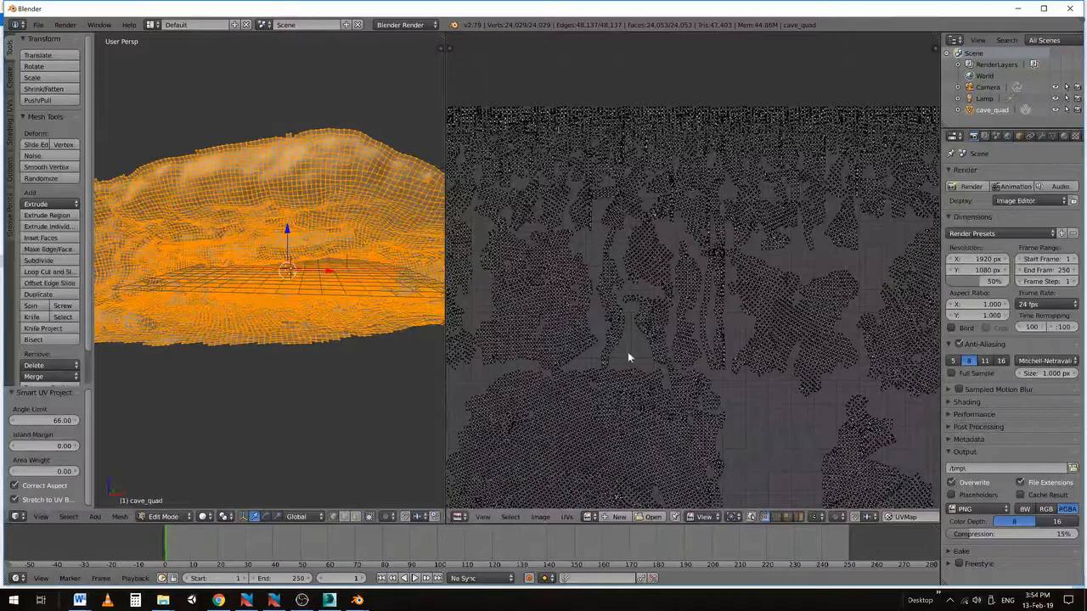
pyautogui.scroll(-2, 632, 365)
pyautogui.moveTo(689, 403); pyautogui.dragTo(667, 279, button='middle')
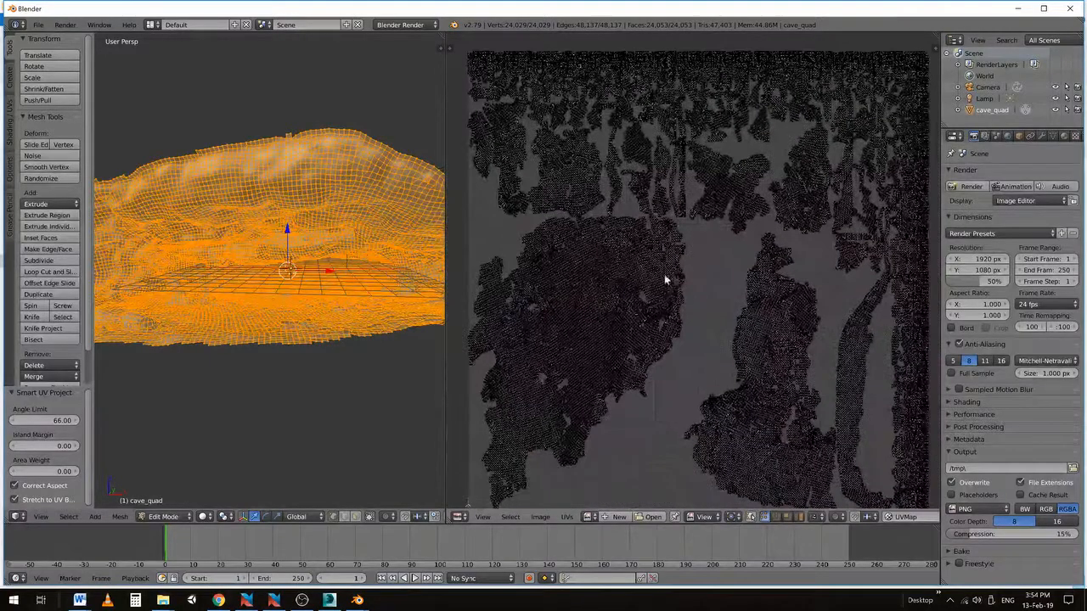
pyautogui.scroll(-1, 681, 340)
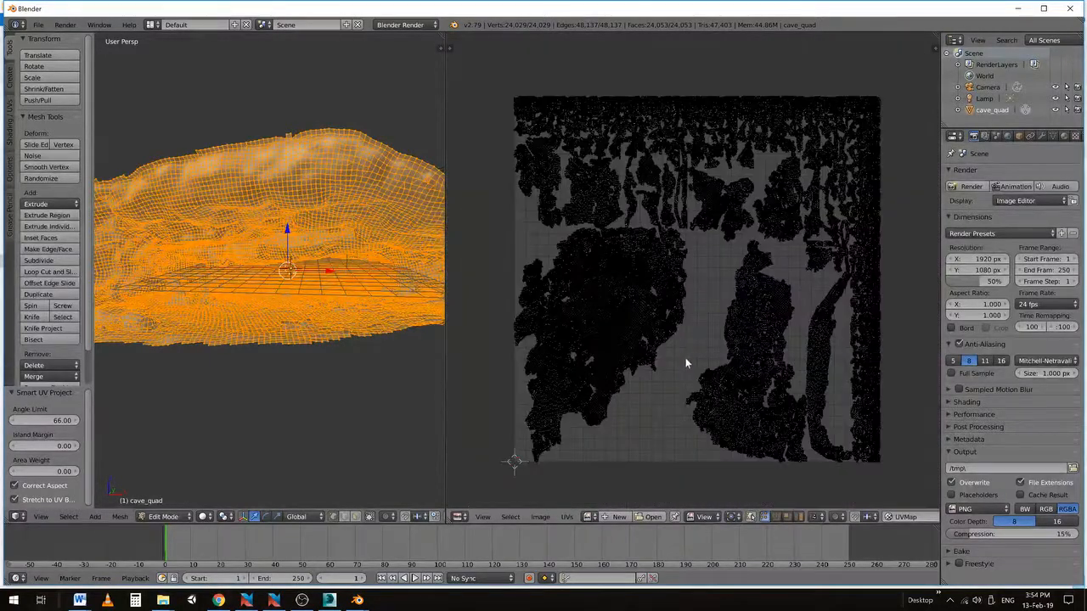
pyautogui.scroll(1, 677, 327)
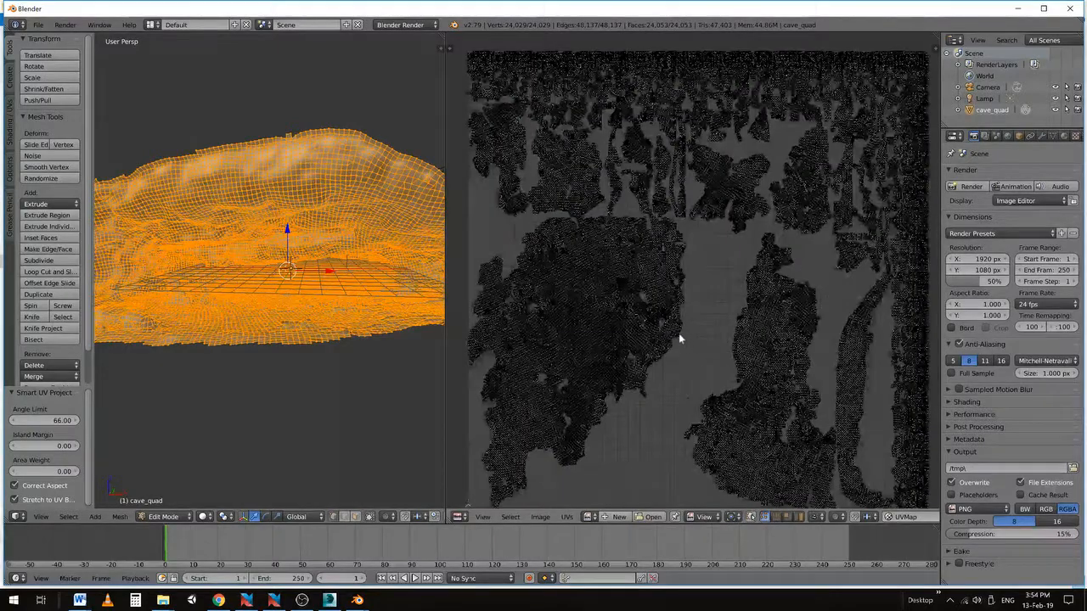
pyautogui.moveTo(684, 357); pyautogui.dragTo(676, 343, button='middle')
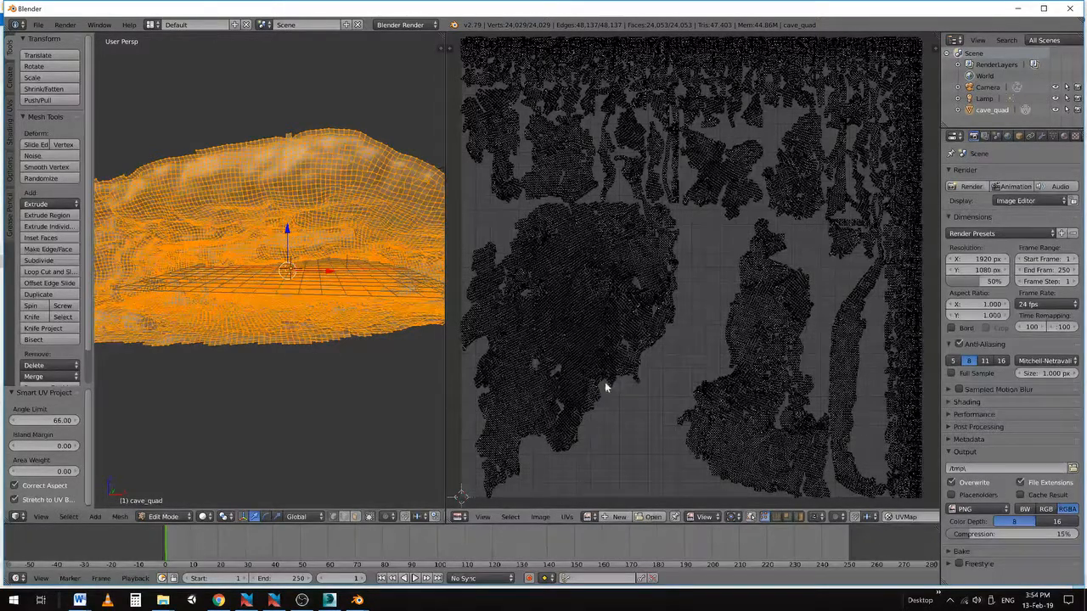
# Create a new 4096 × 4096 image named CaveColourNew and zoom in on the UV layout
pyautogui.click(617, 516)
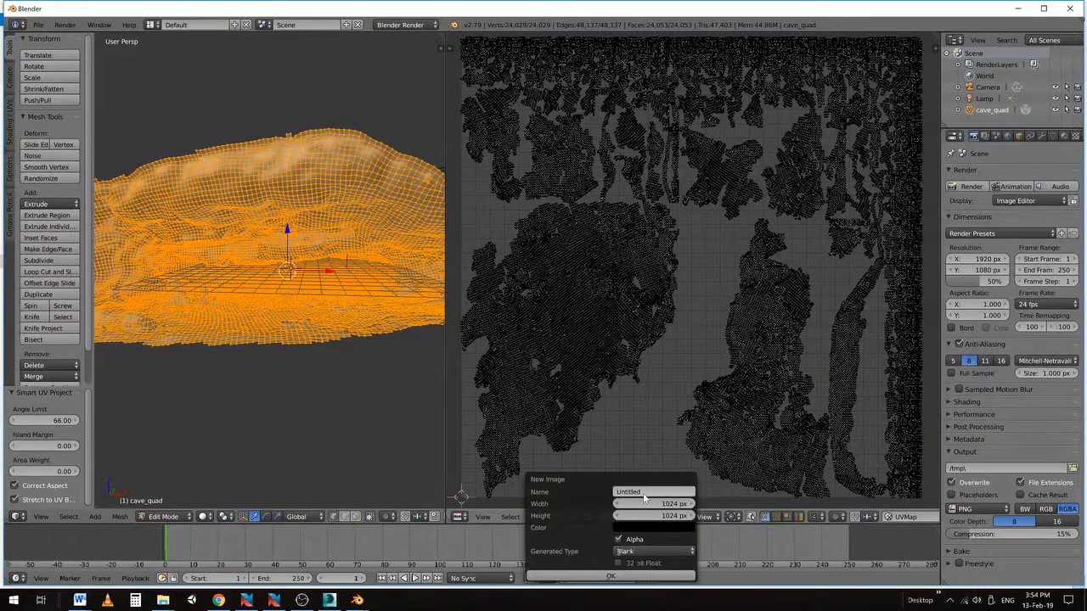
pyautogui.click(644, 493)
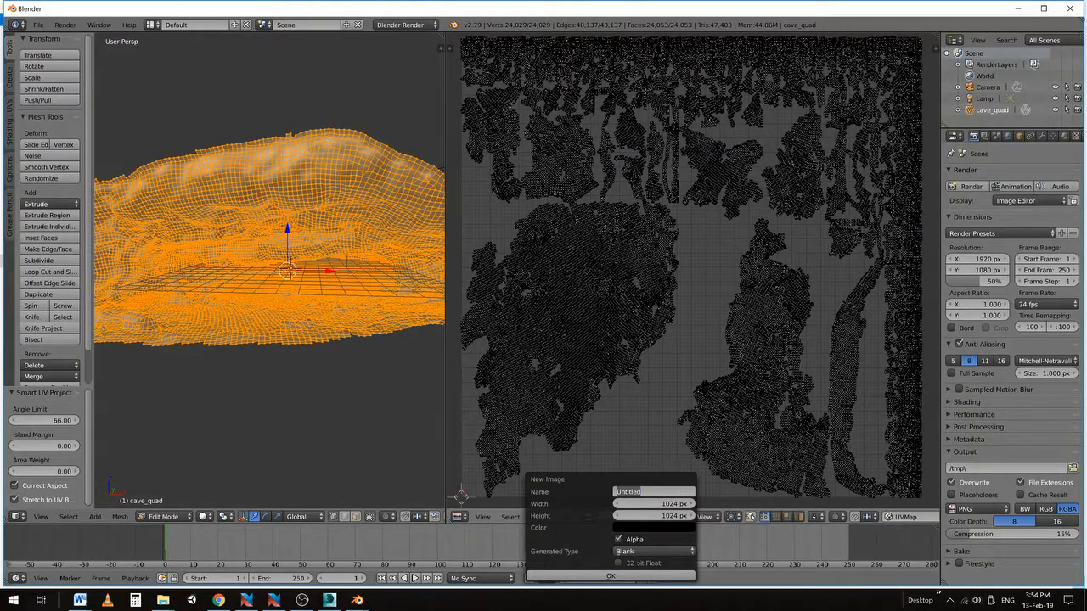
pyautogui.write('CaveColourNew')
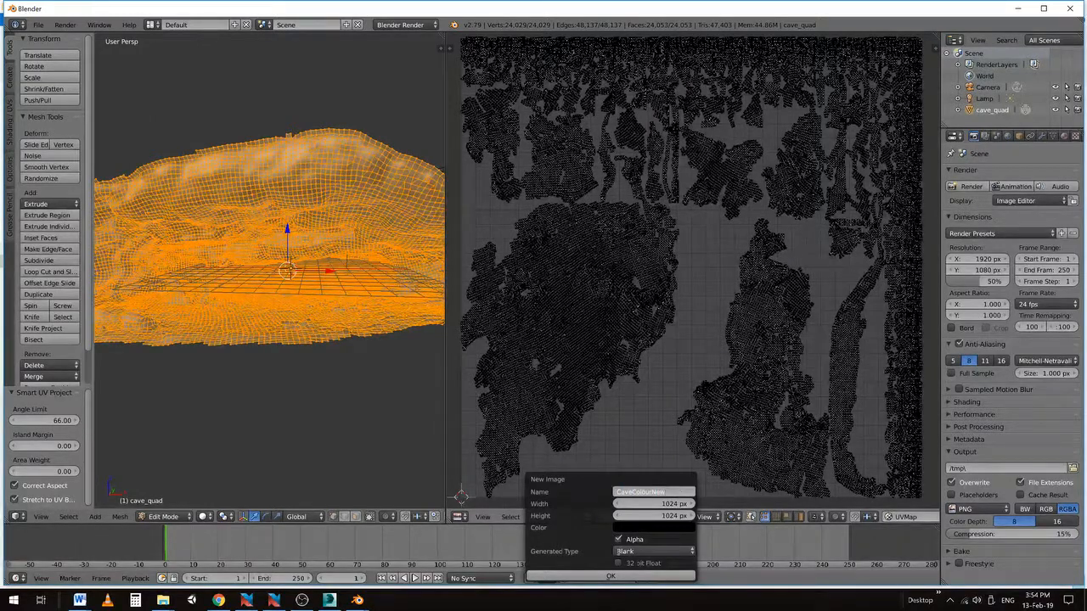
pyautogui.press('Tab')
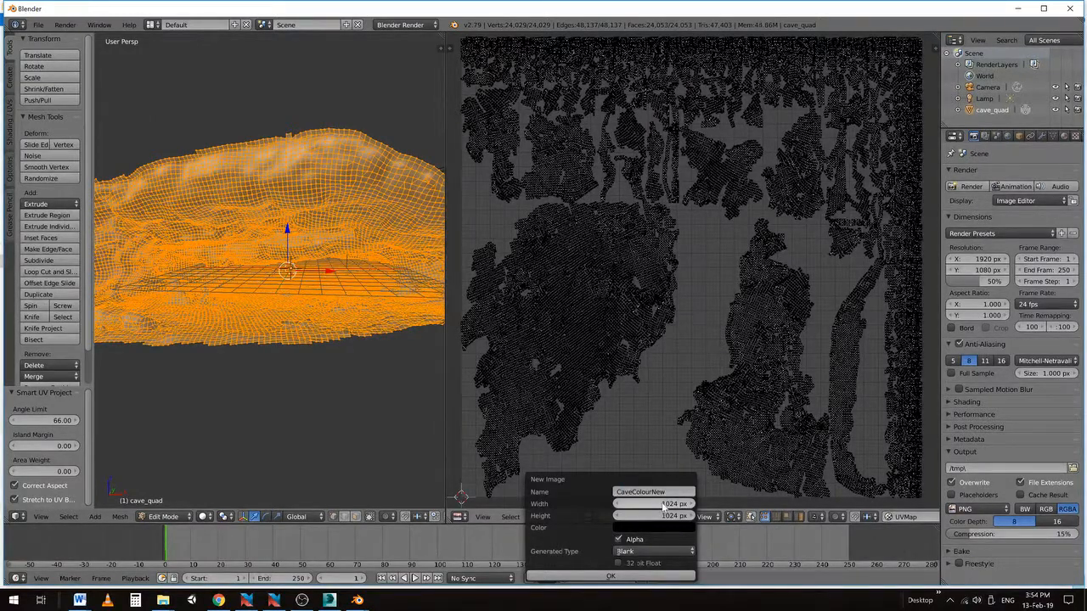
pyautogui.write('4096')
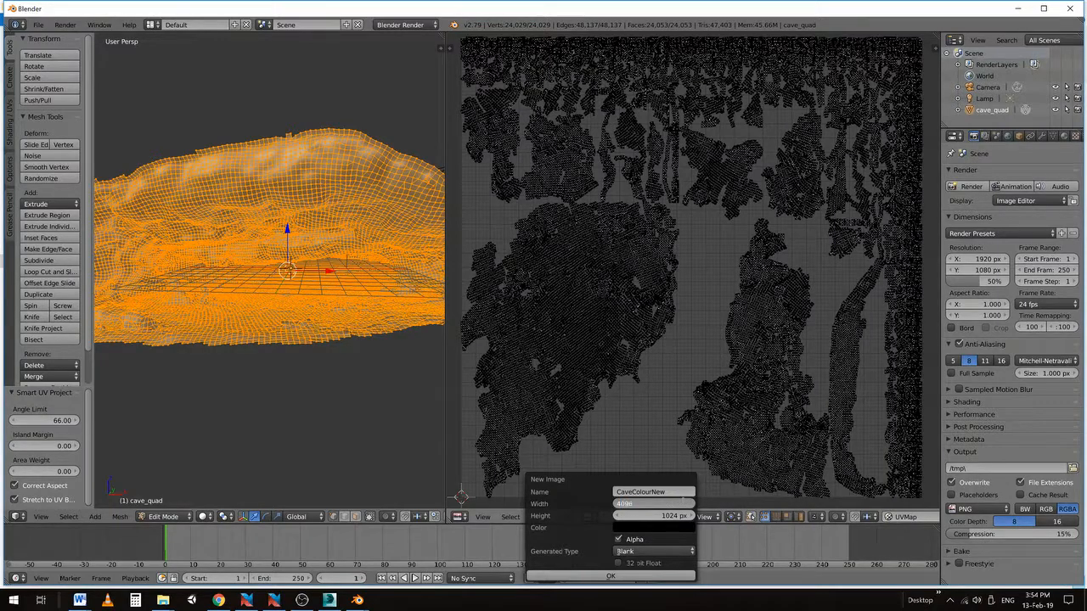
pyautogui.press('Tab')
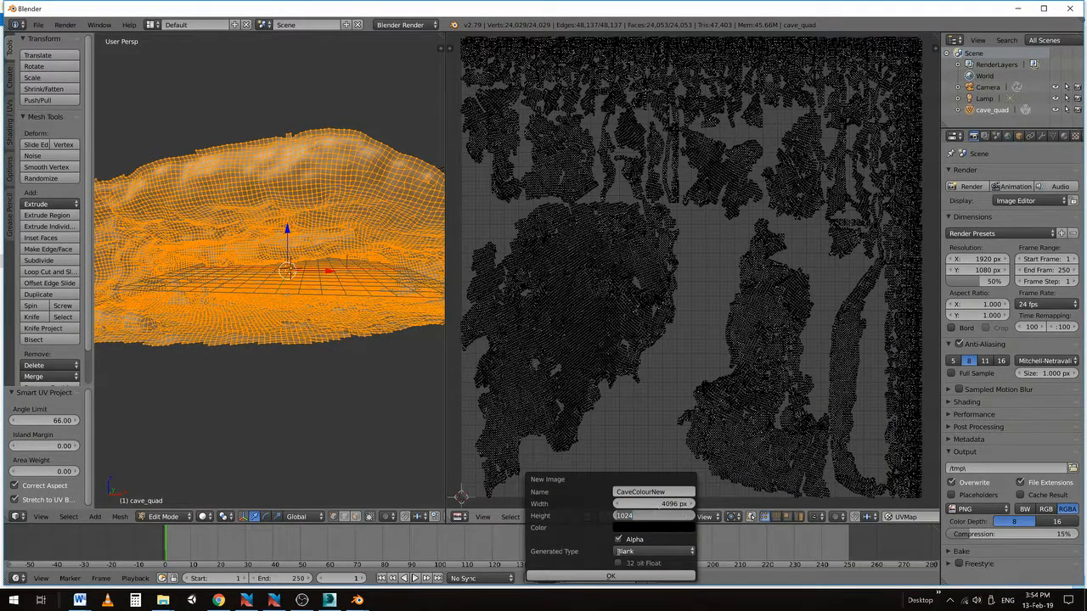
pyautogui.write('4096')
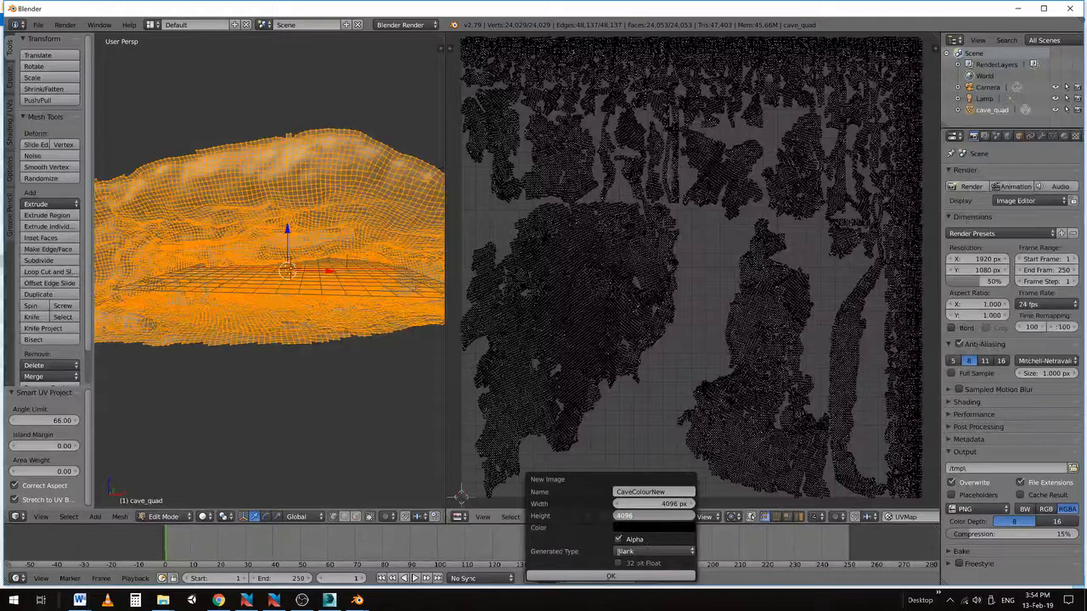
pyautogui.click(615, 577)
pyautogui.click(614, 578)
pyautogui.scroll(-12, 636, 284)
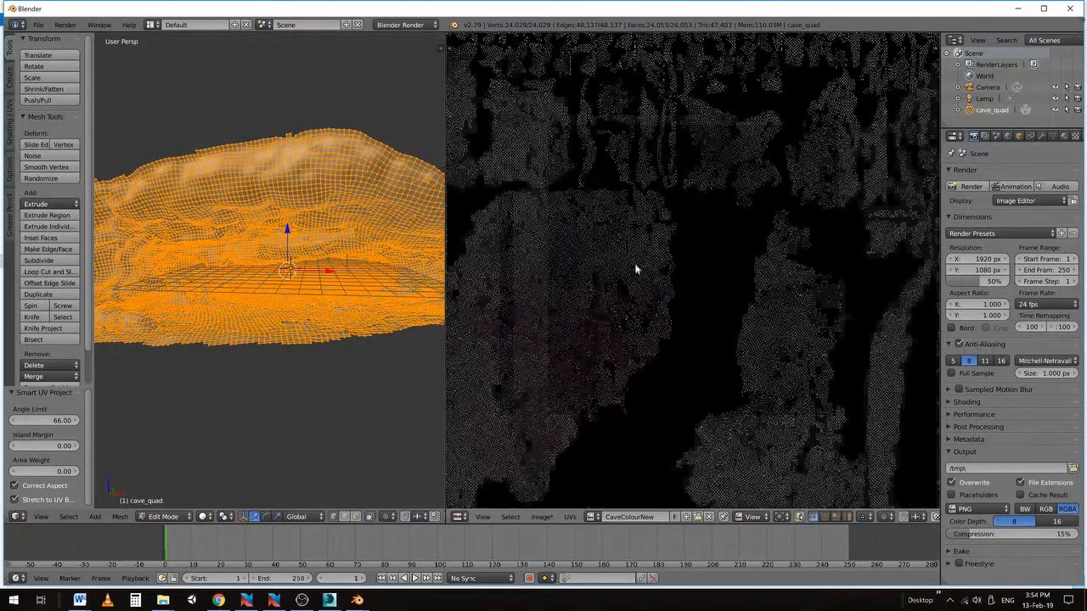
pyautogui.scroll(3, 668, 315)
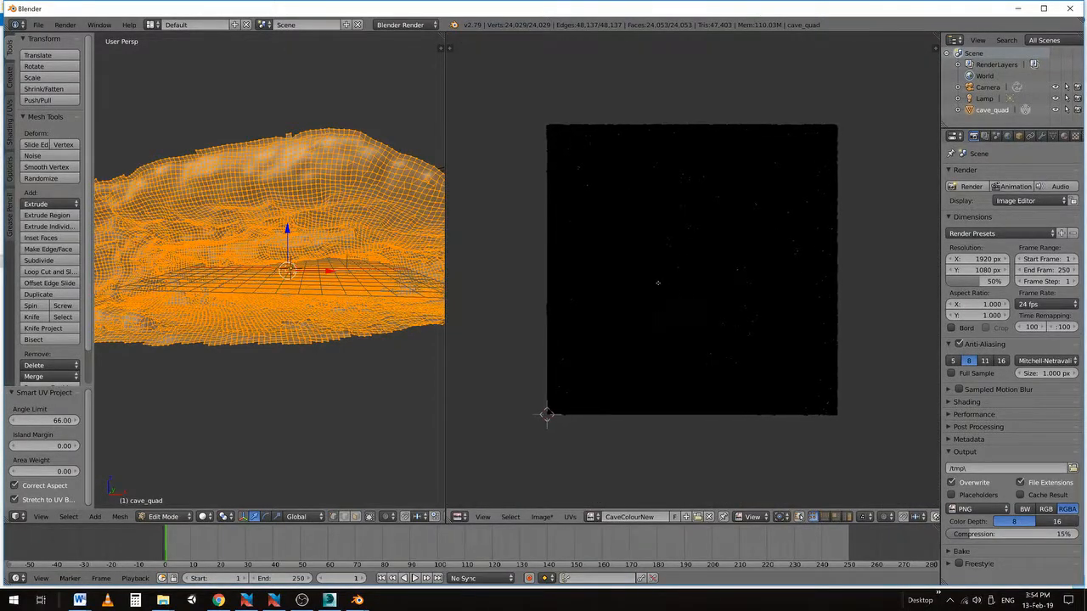
pyautogui.scroll(1, 650, 285)
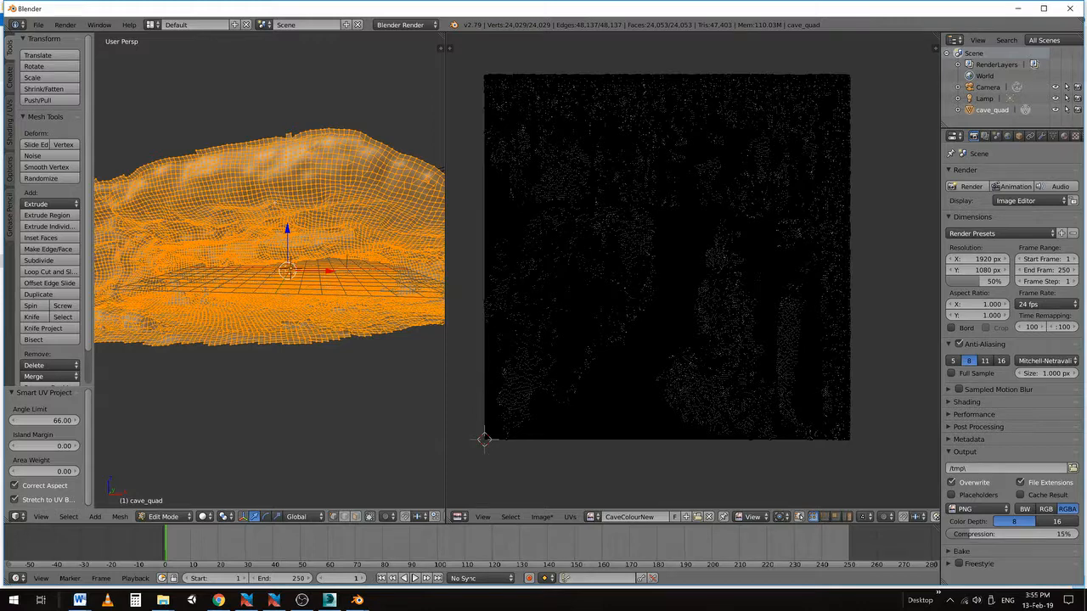
pyautogui.scroll(2, 268, 225)
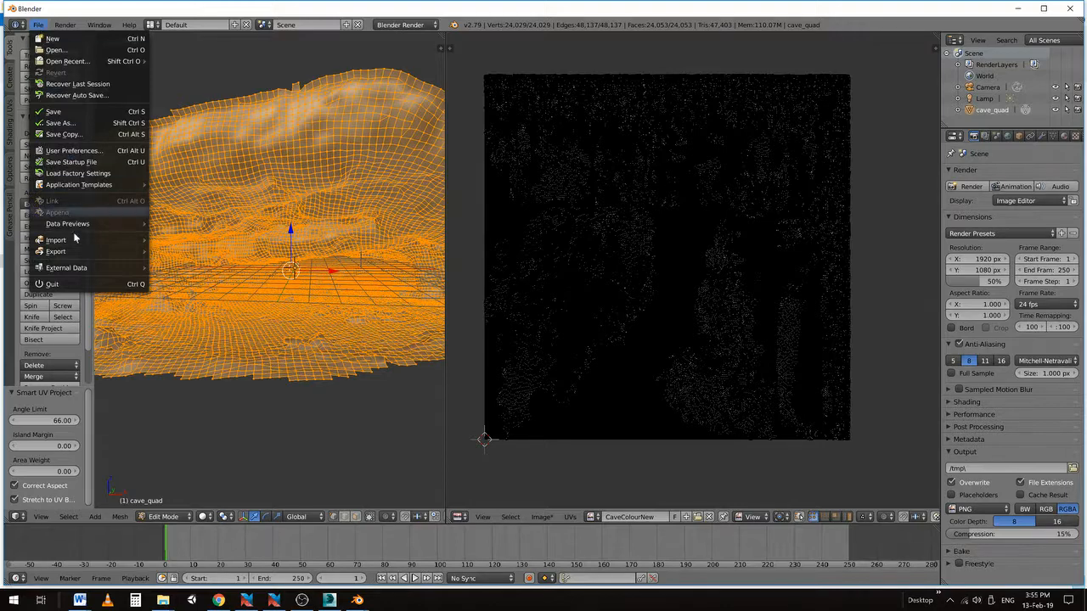
# Import cave_original.obj as a Wavefront OBJ model and orbit to view it from above
pyautogui.moveTo(68, 239)
pyautogui.click(187, 309)
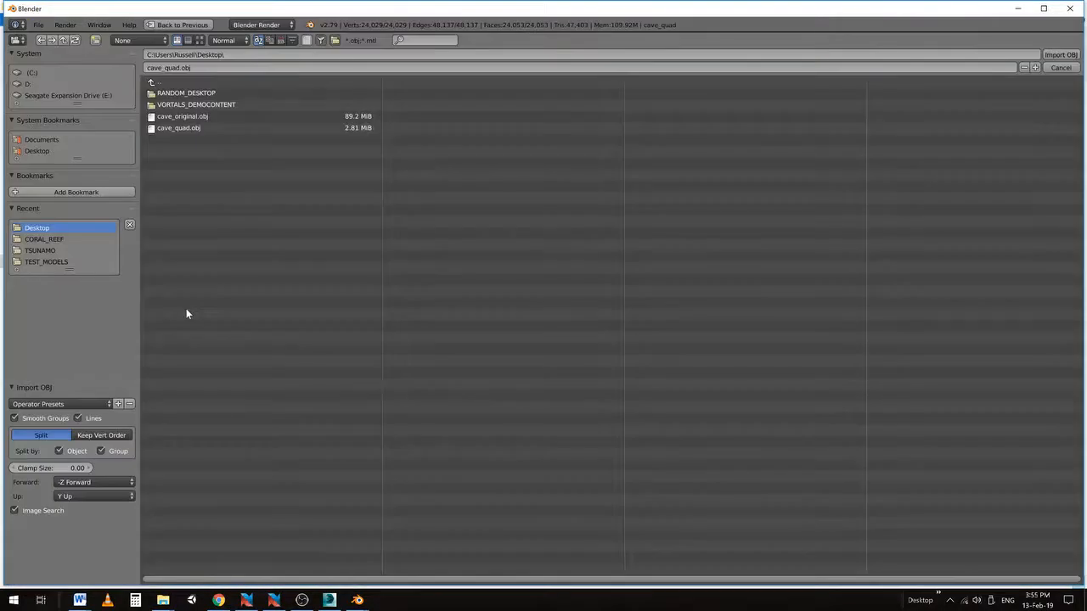
pyautogui.click(184, 118)
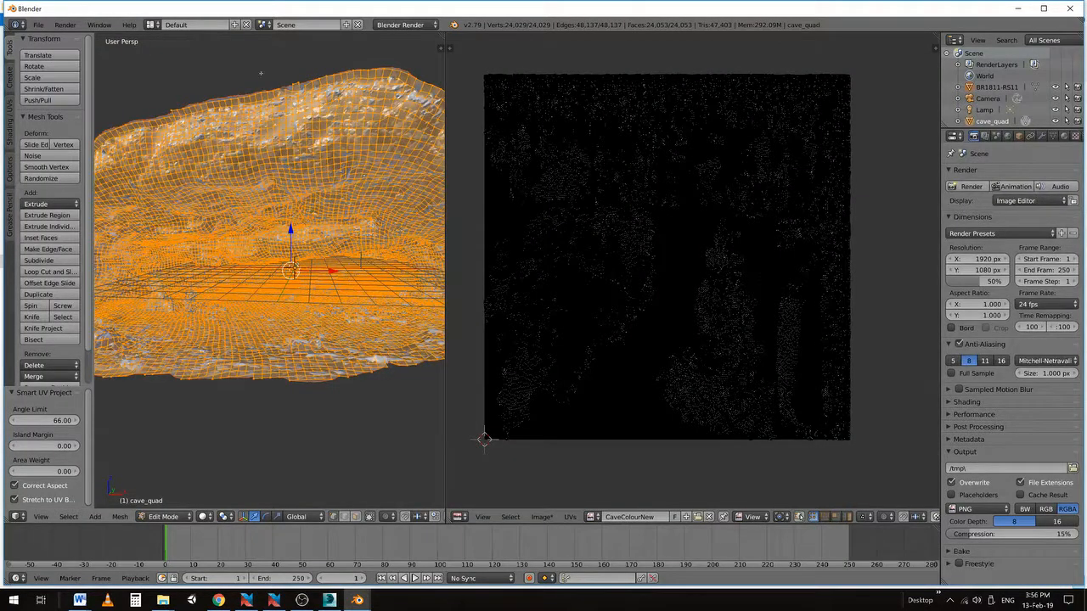
pyautogui.moveTo(256, 70); pyautogui.dragTo(264, 88, button='middle')
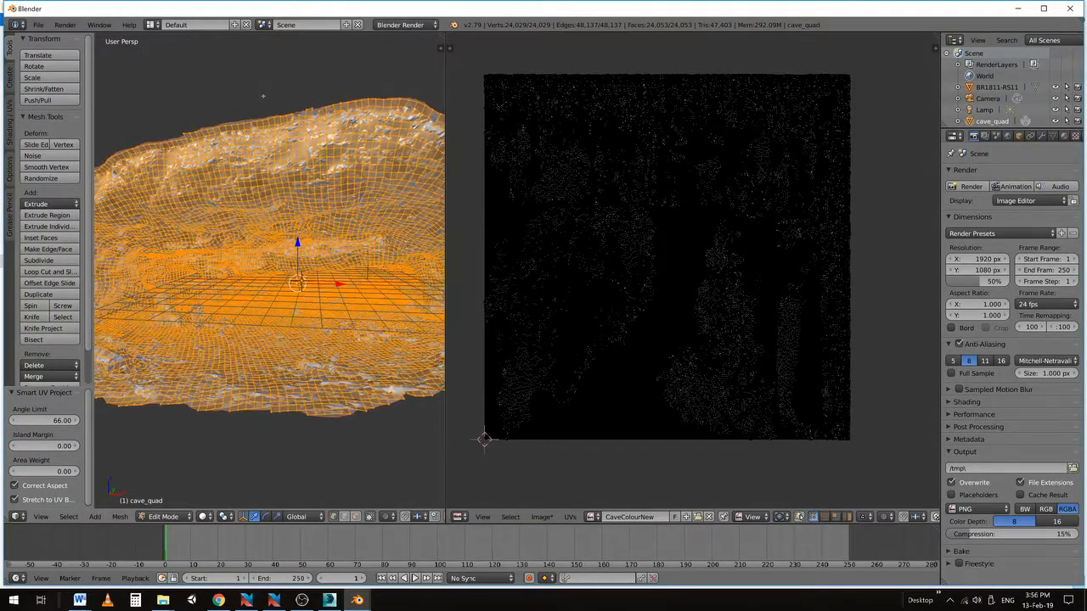
# Deselect all, switch cave_quad to Object Mode, and look around the two overlapping cave meshes
pyautogui.press('a')
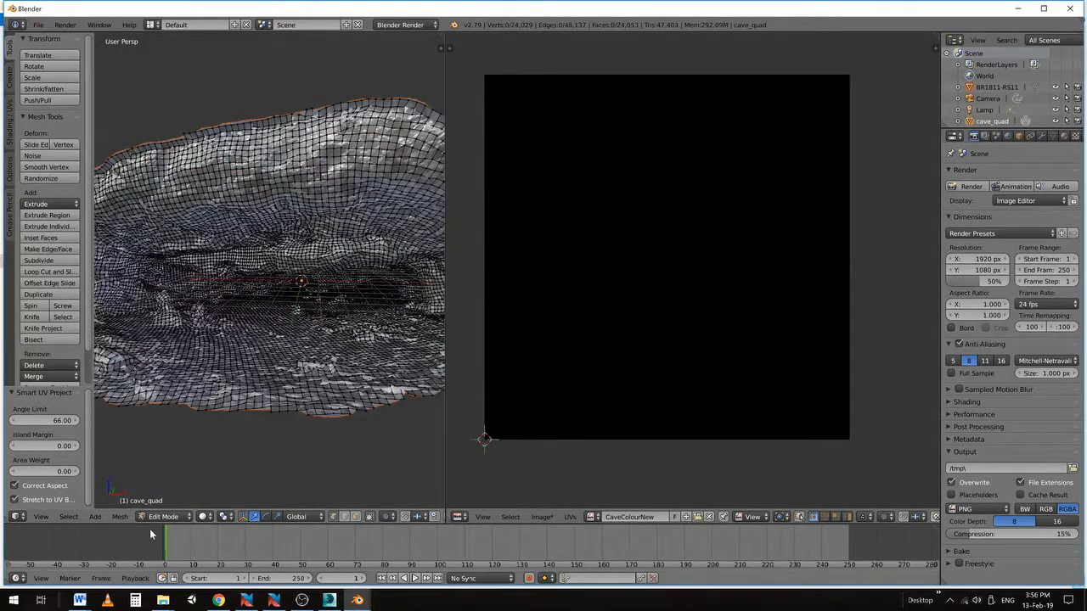
pyautogui.click(158, 516)
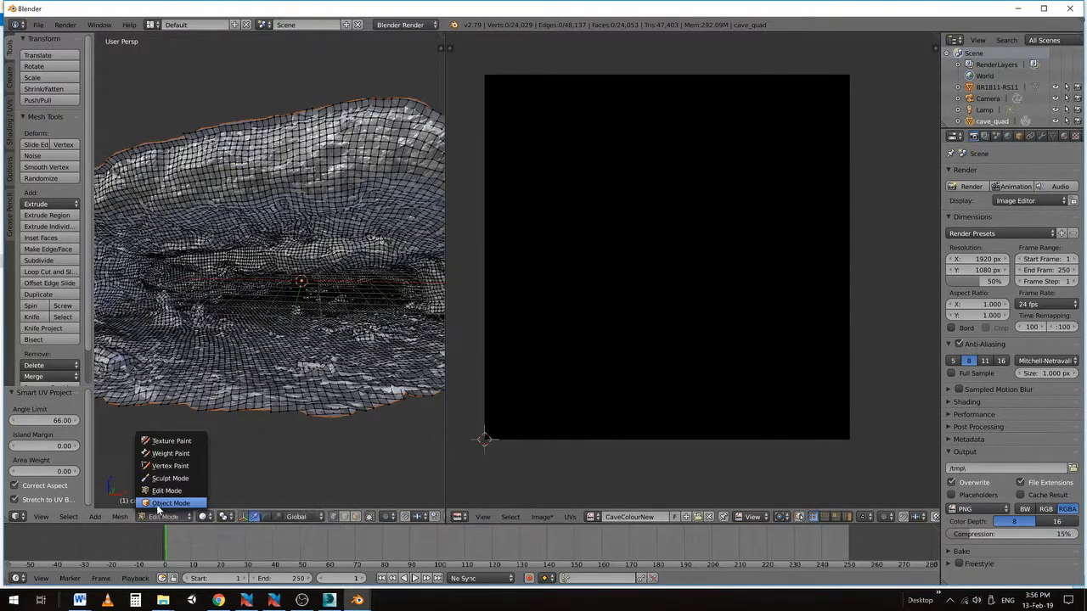
pyautogui.click(161, 503)
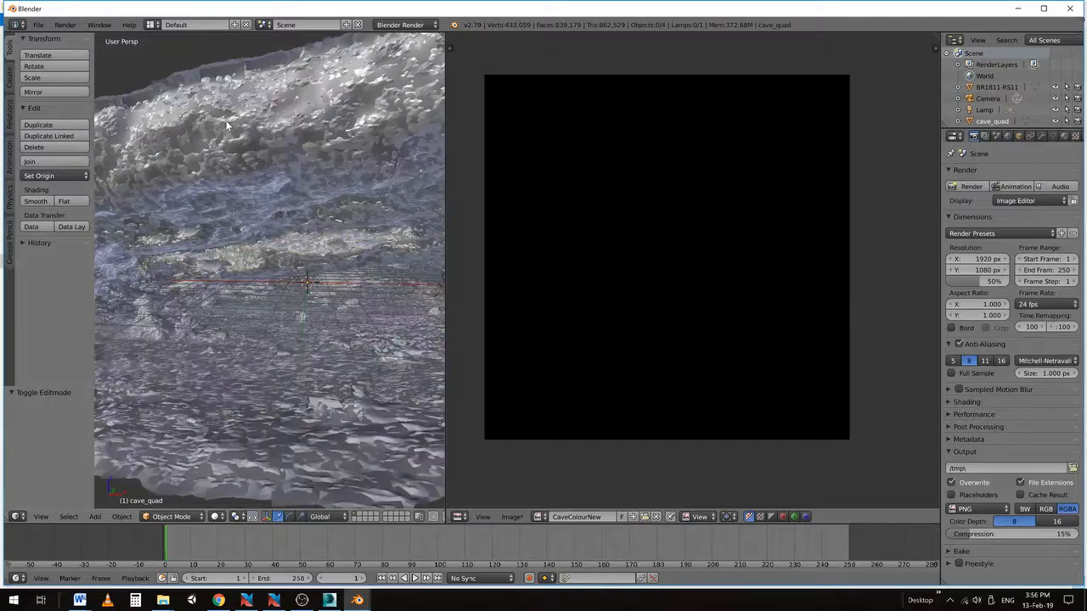
pyautogui.keyDown('shift'); pyautogui.moveTo(226, 125); pyautogui.dragTo(259, 217, button='middle'); pyautogui.keyUp('shift')
pyautogui.scroll(3, 259, 217)
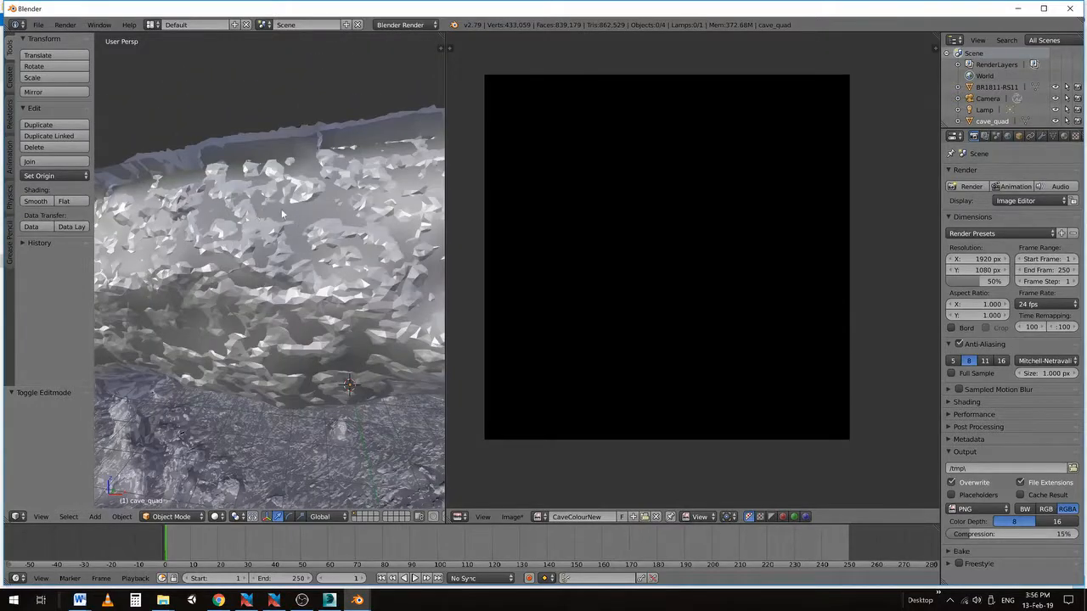
pyautogui.scroll(-2, 234, 182)
pyautogui.keyDown('shift'); pyautogui.moveTo(315, 335); pyautogui.dragTo(289, 291, button='middle'); pyautogui.keyUp('shift')
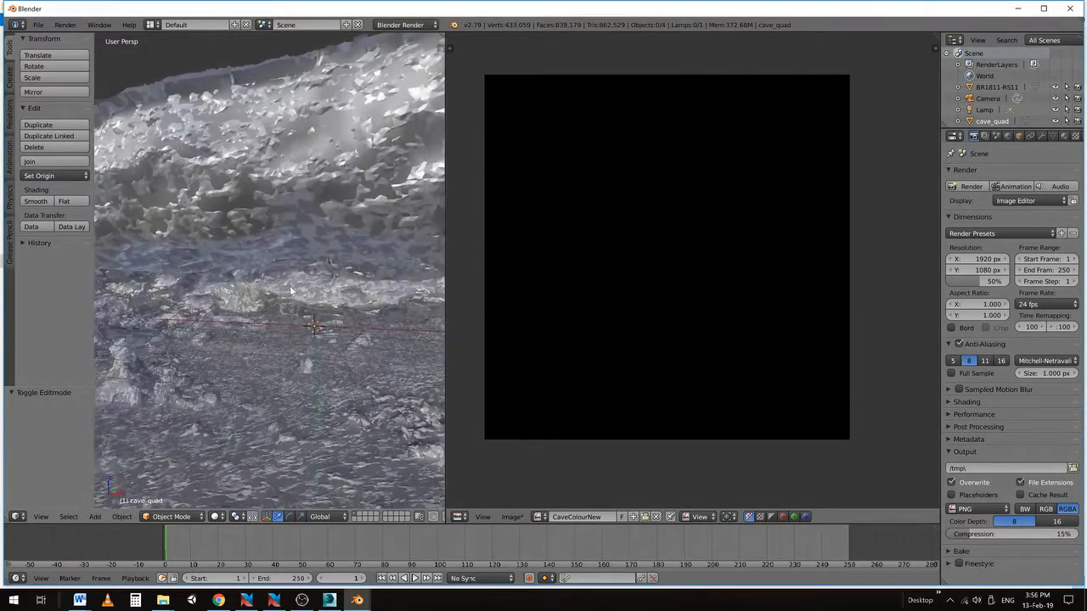
pyautogui.moveTo(314, 352); pyautogui.dragTo(308, 336, button='middle')
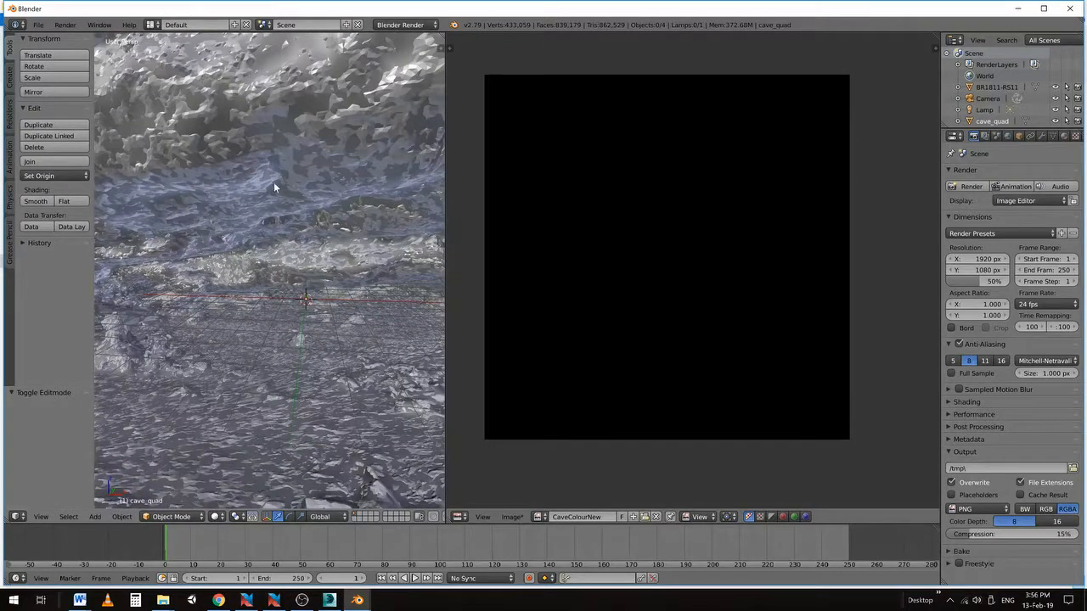
pyautogui.scroll(-3, 310, 159)
pyautogui.scroll(3, 296, 187)
pyautogui.moveTo(289, 191); pyautogui.dragTo(296, 235, button='middle')
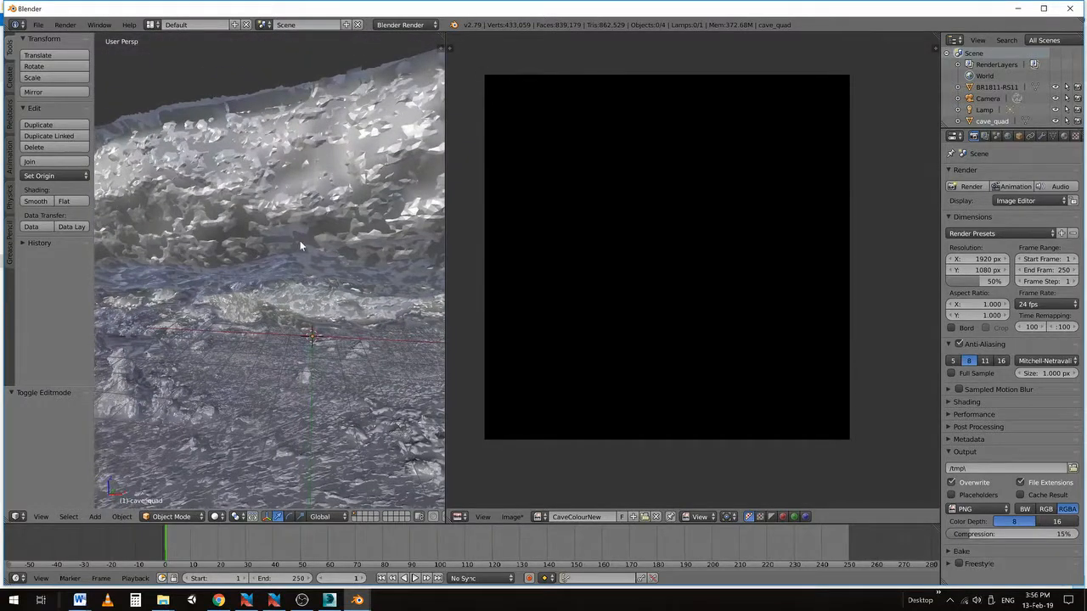
pyautogui.scroll(-2, 299, 244)
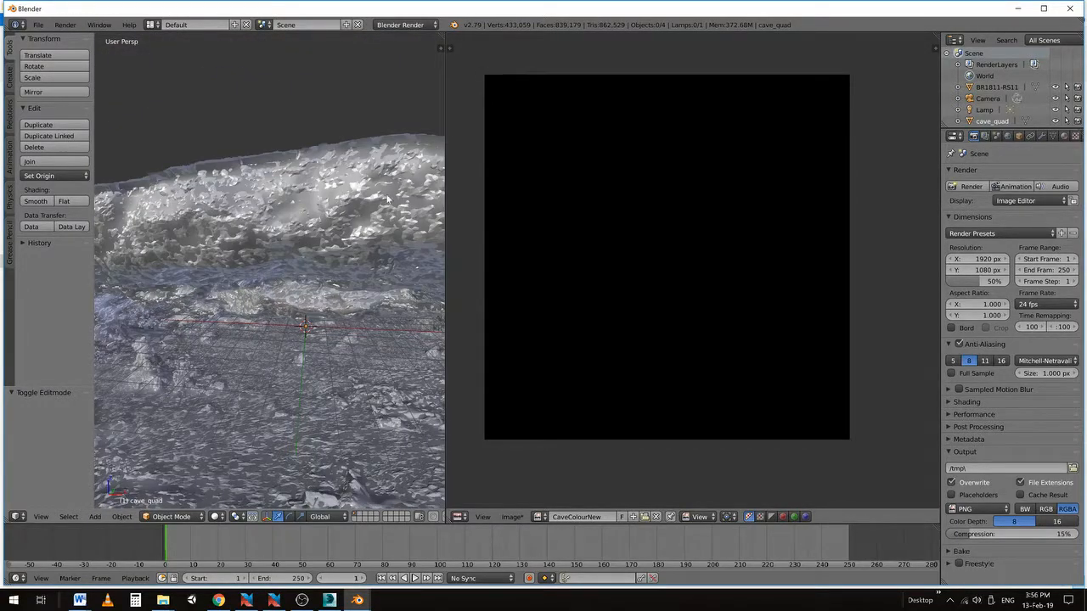
# Select BR1811-RS11, widen the 3D View, and tick Shadeless on its material
pyautogui.click(970, 89)
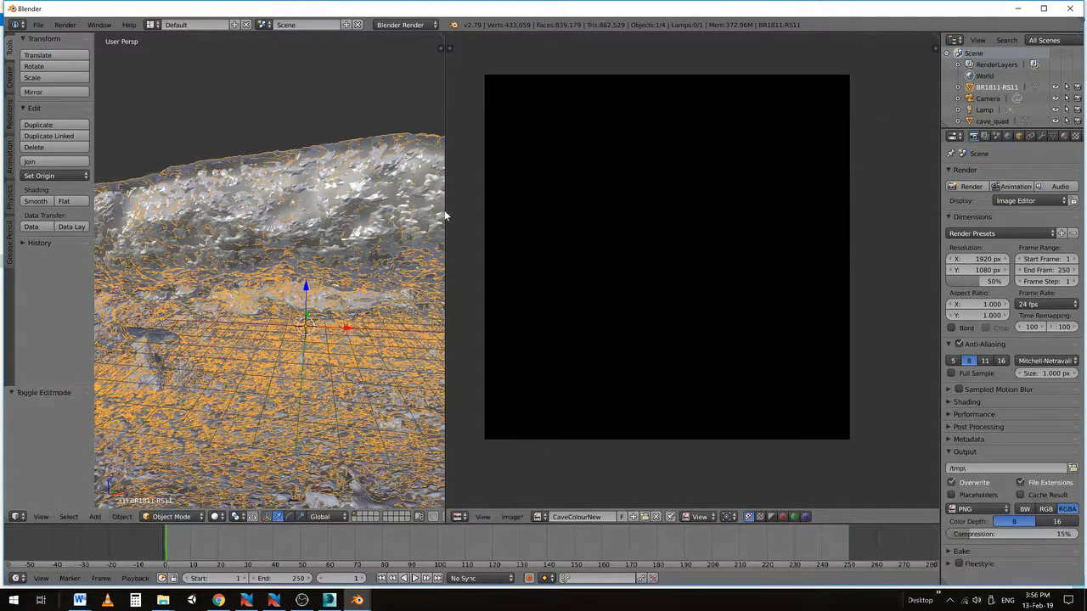
pyautogui.moveTo(445, 210); pyautogui.dragTo(581, 219)
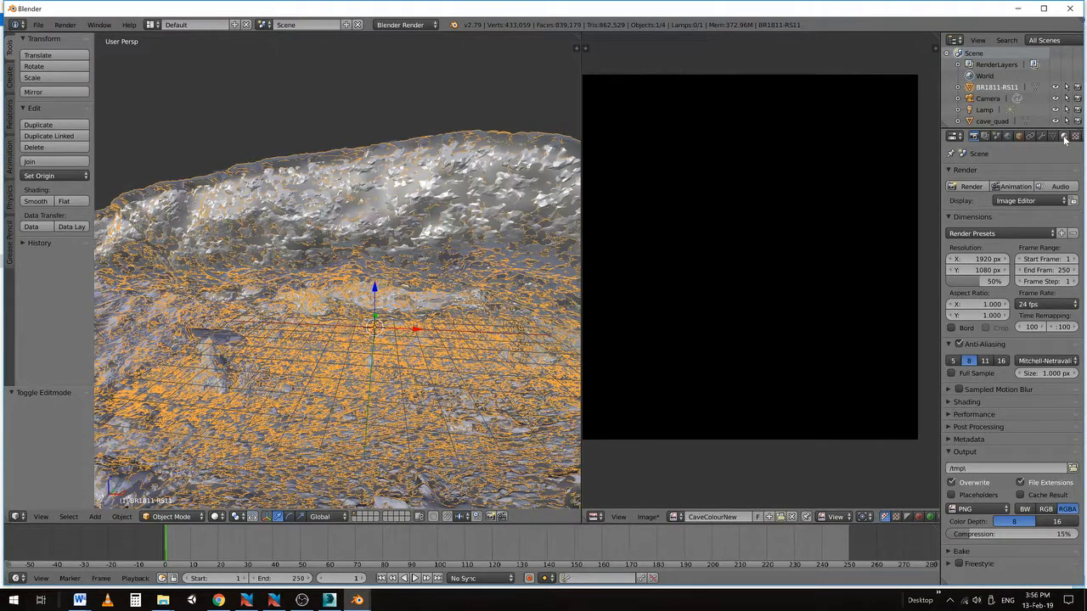
pyautogui.click(1065, 137)
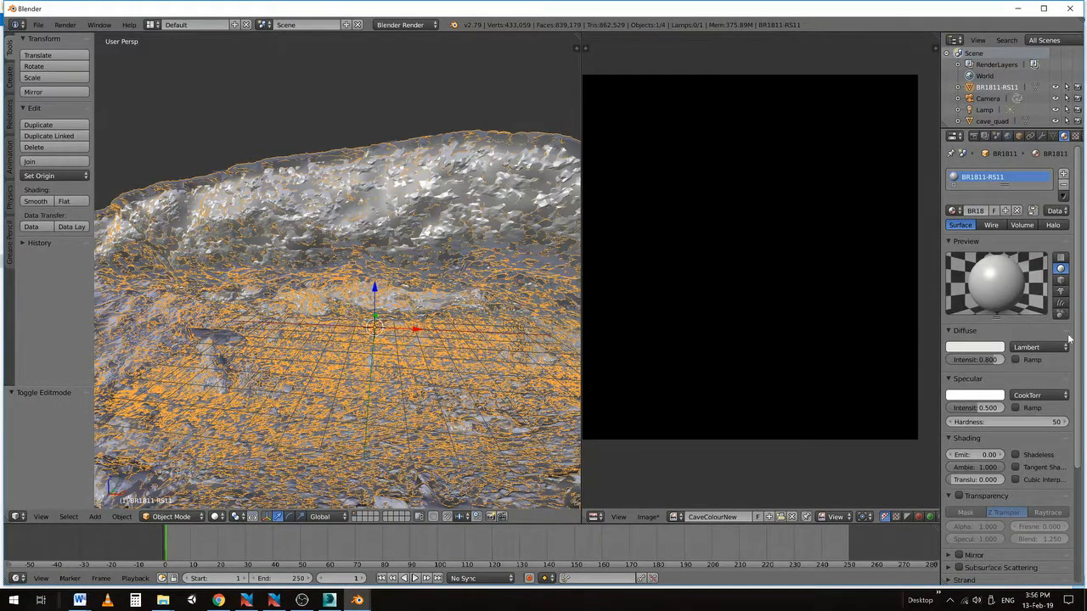
pyautogui.click(1015, 455)
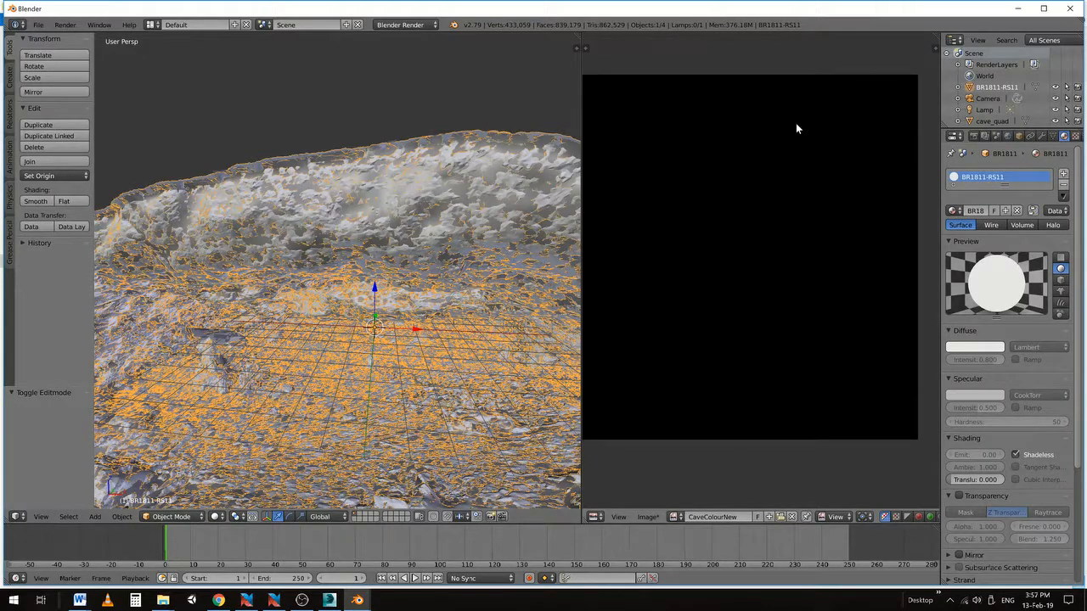
# Add a new texture to the BR1811-RS11 material using Cave_colour.jpg from the Desktop
pyautogui.click(1076, 137)
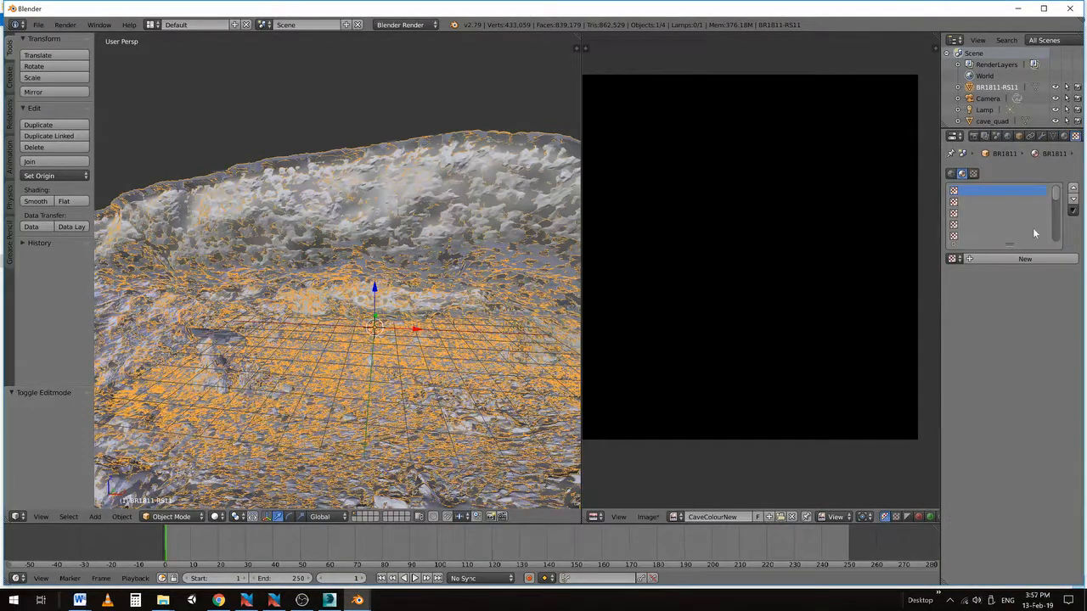
pyautogui.click(999, 258)
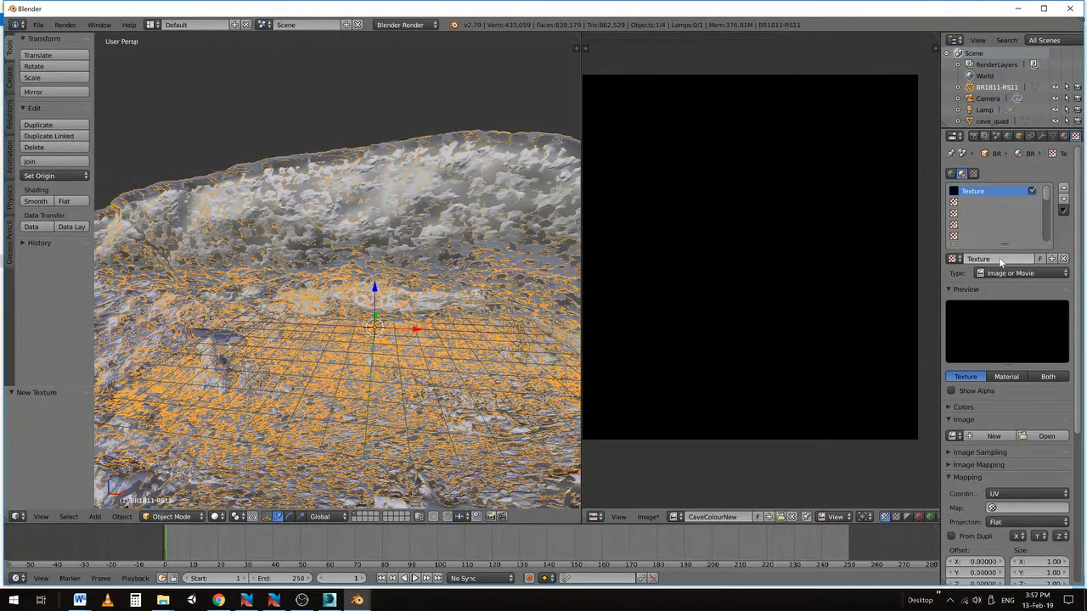
pyautogui.click(1034, 439)
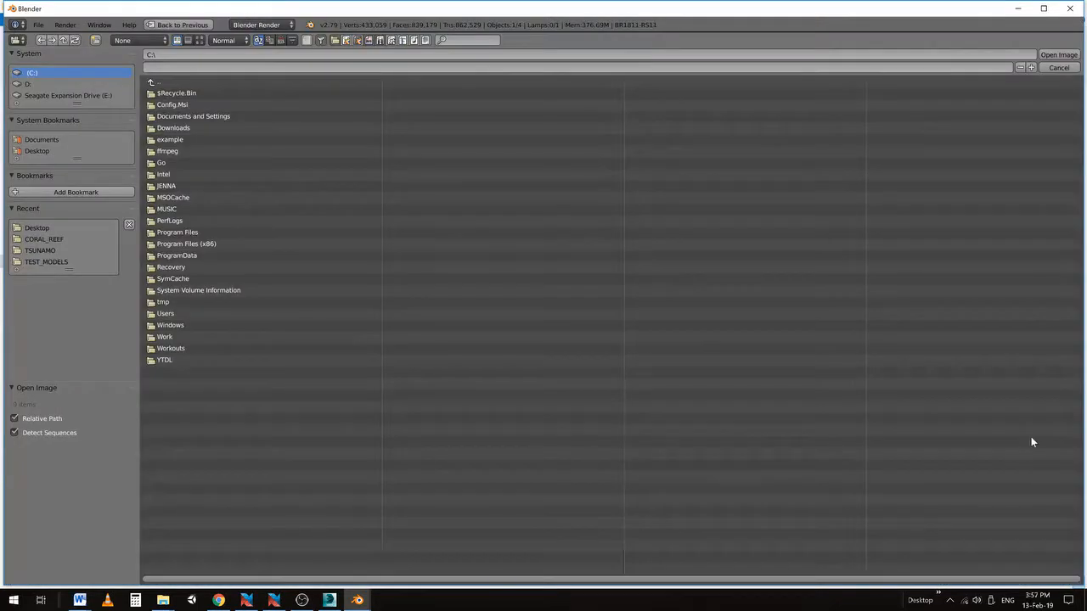
pyautogui.click(168, 313)
pyautogui.click(163, 163)
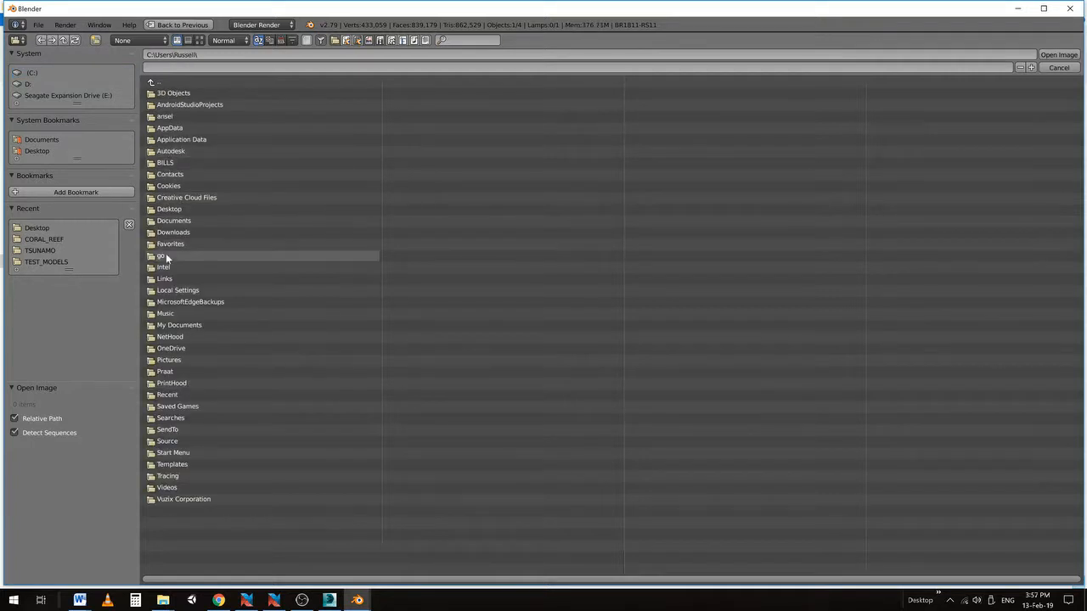
pyautogui.click(163, 209)
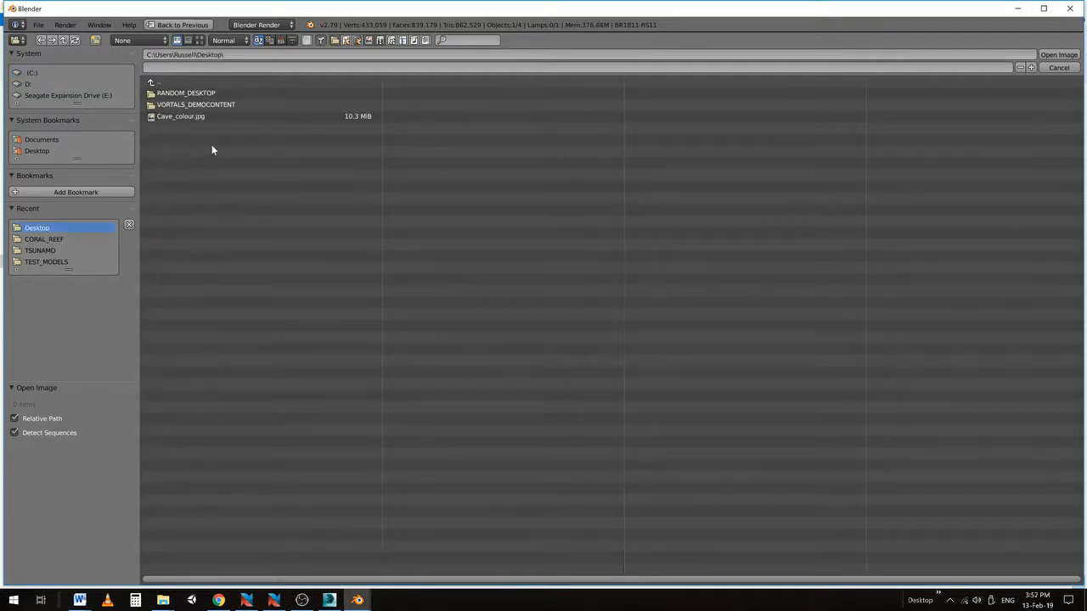
pyautogui.click(165, 117)
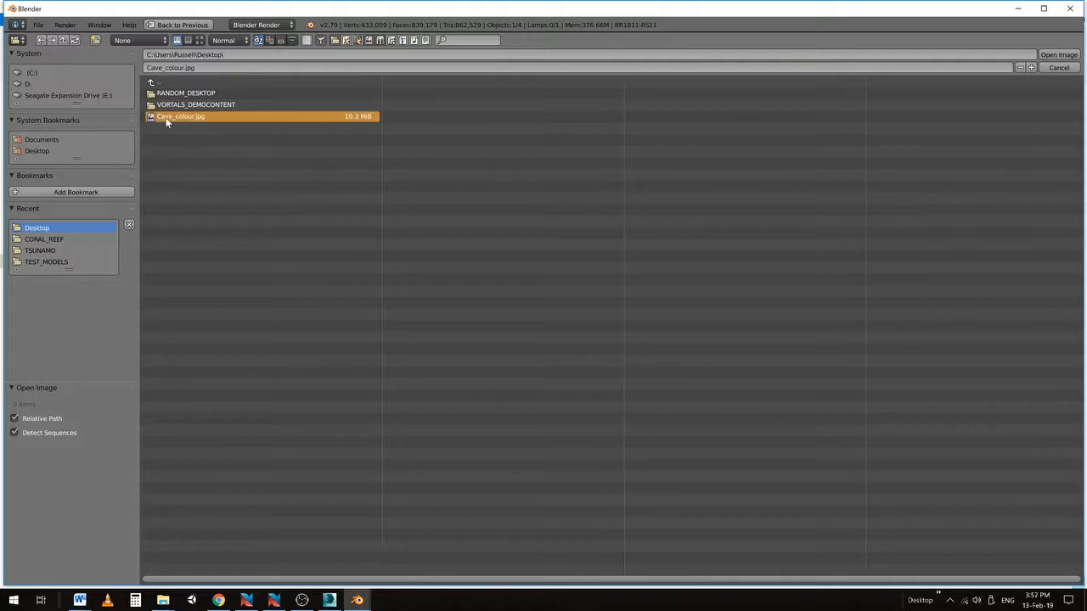
pyautogui.click(1057, 56)
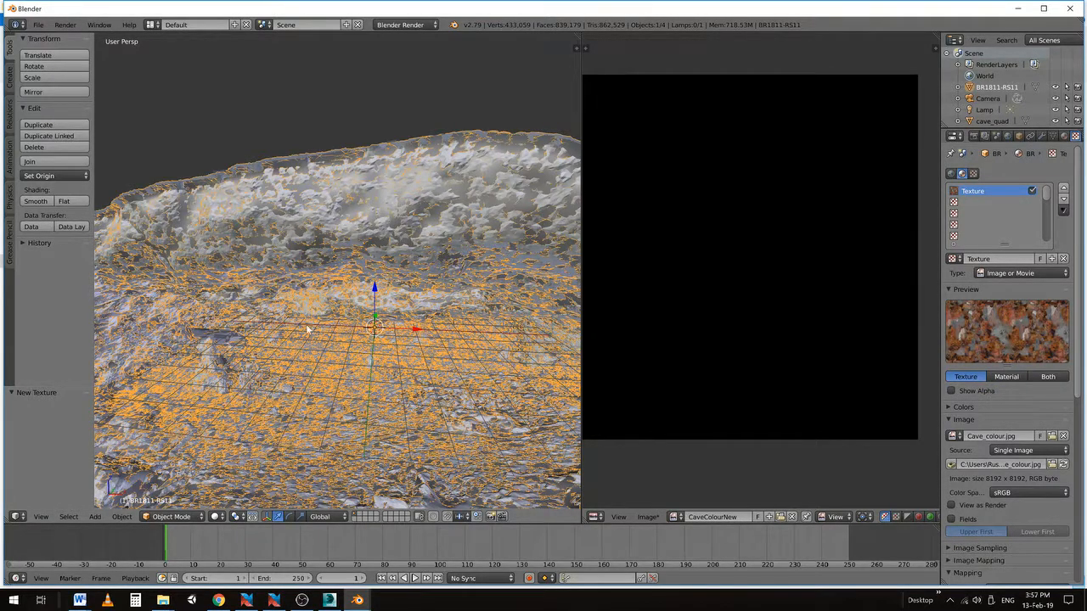
# Switch viewport shading to Material and move in closer on the colour-textured cave floor
pyautogui.click(220, 518)
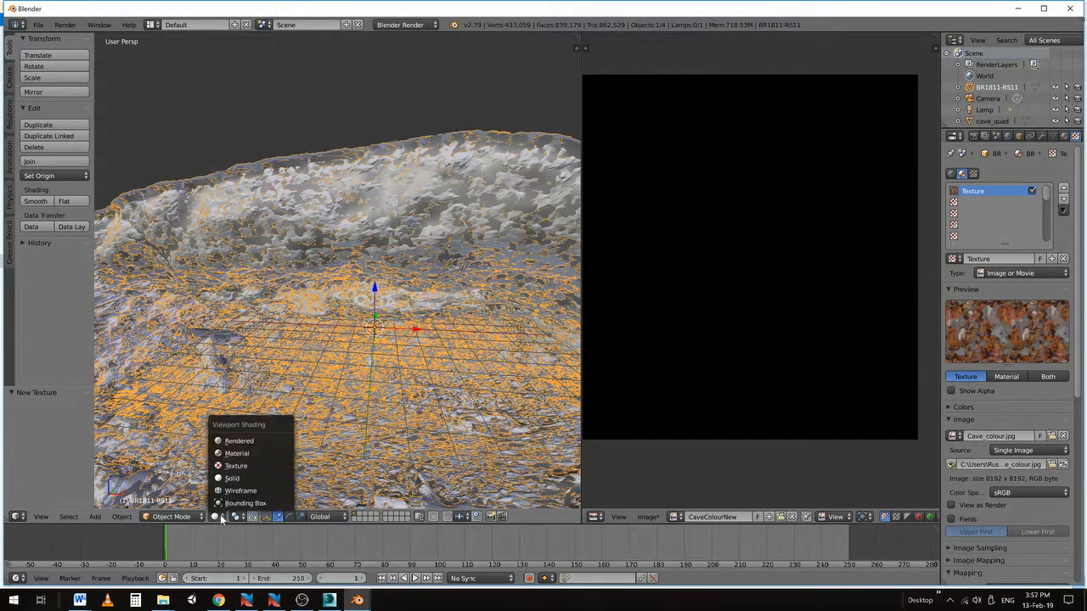
pyautogui.click(230, 458)
pyautogui.moveTo(322, 323); pyautogui.dragTo(376, 243, button='middle')
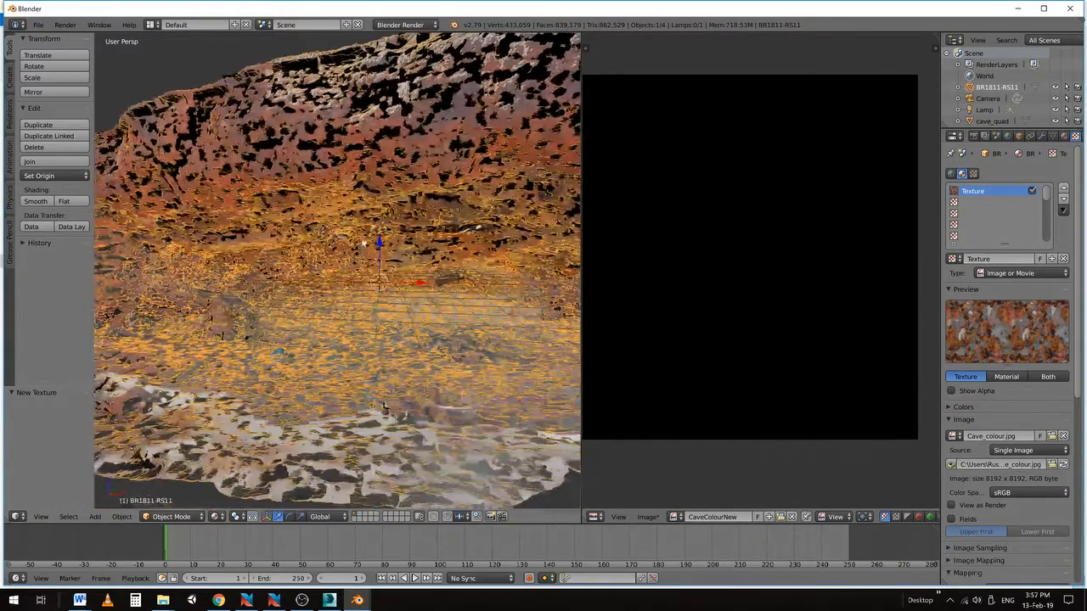
pyautogui.press('a')
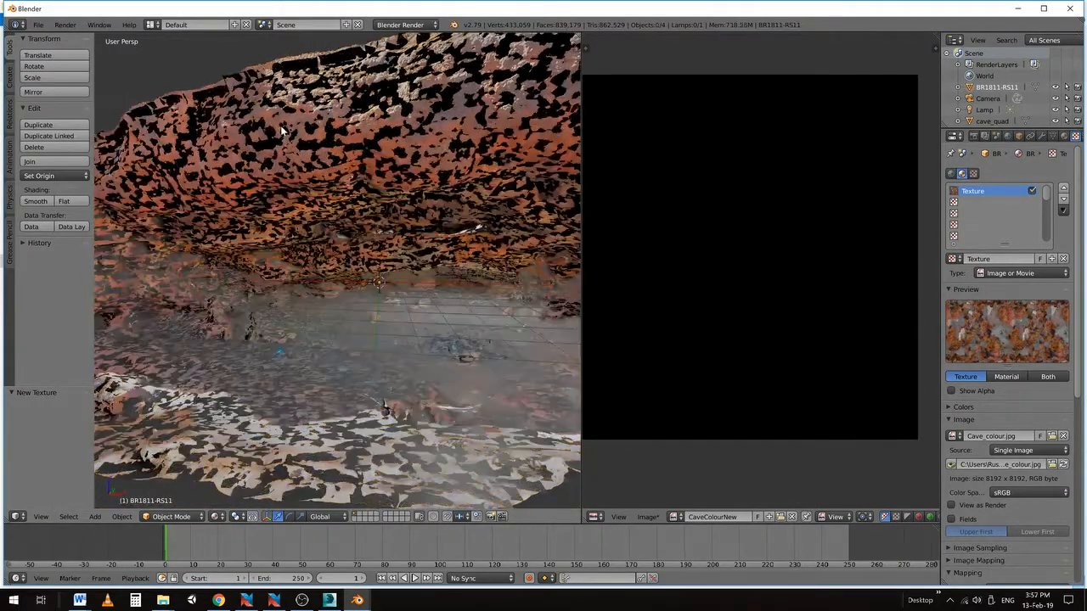
pyautogui.scroll(2, 272, 140)
pyautogui.scroll(-2, 270, 127)
pyautogui.keyDown('shift'); pyautogui.moveTo(392, 167); pyautogui.dragTo(368, 199, button='middle'); pyautogui.keyUp('shift')
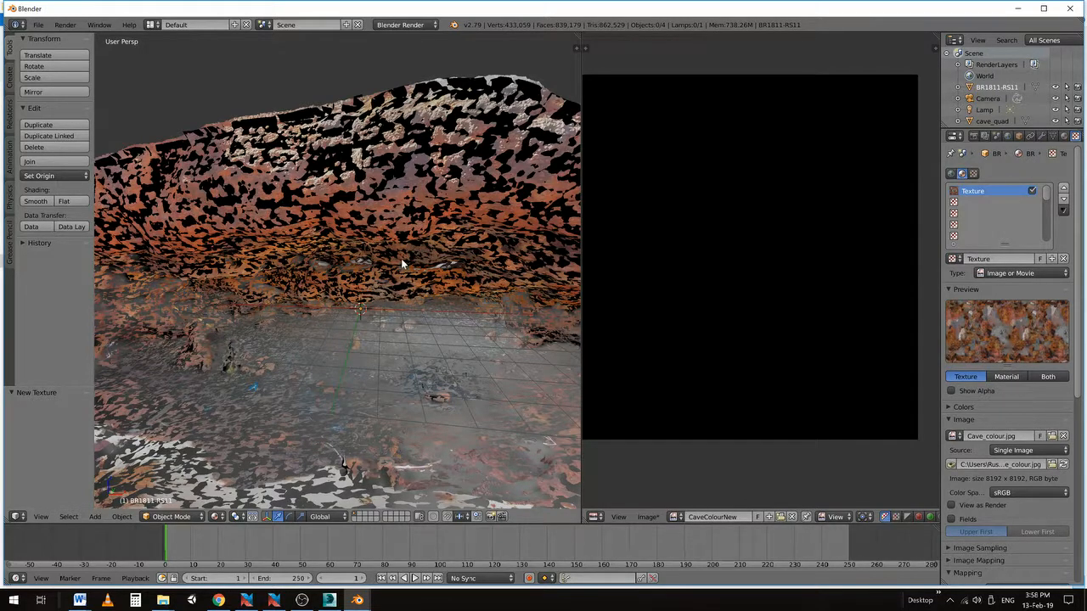
# Under Blender Render, set Bake mode to Textures with Selected to Active, and select BR1811-RS11 as the source
pyautogui.click(974, 138)
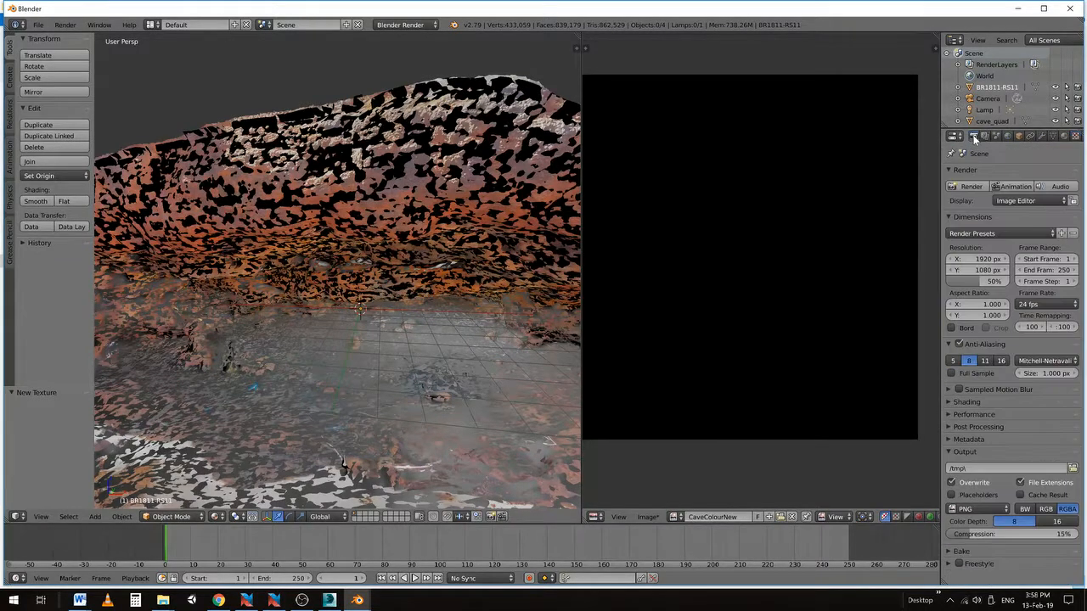
pyautogui.click(399, 27)
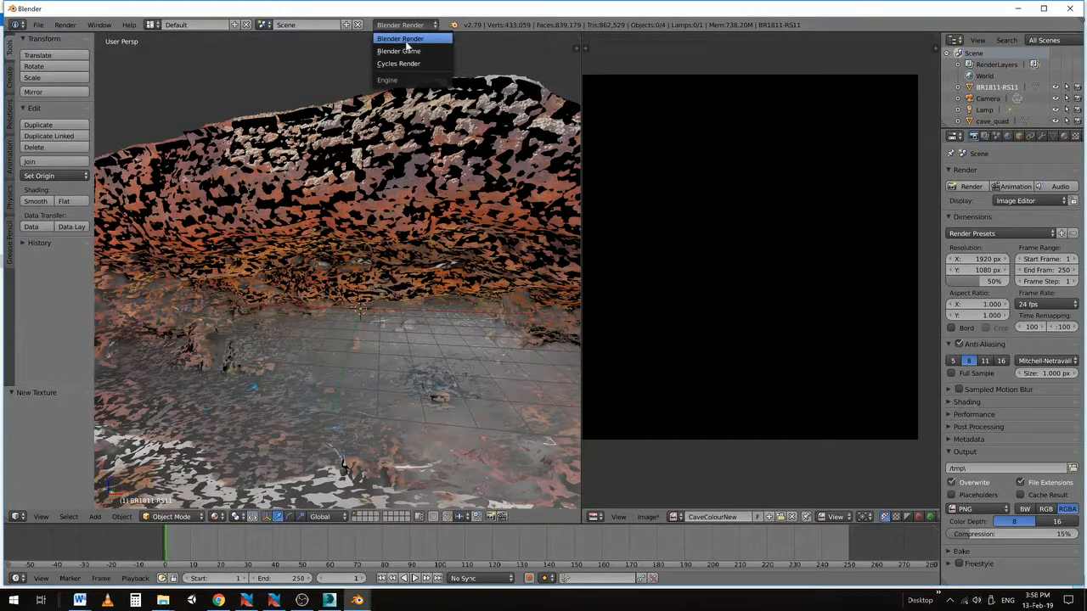
pyautogui.click(414, 39)
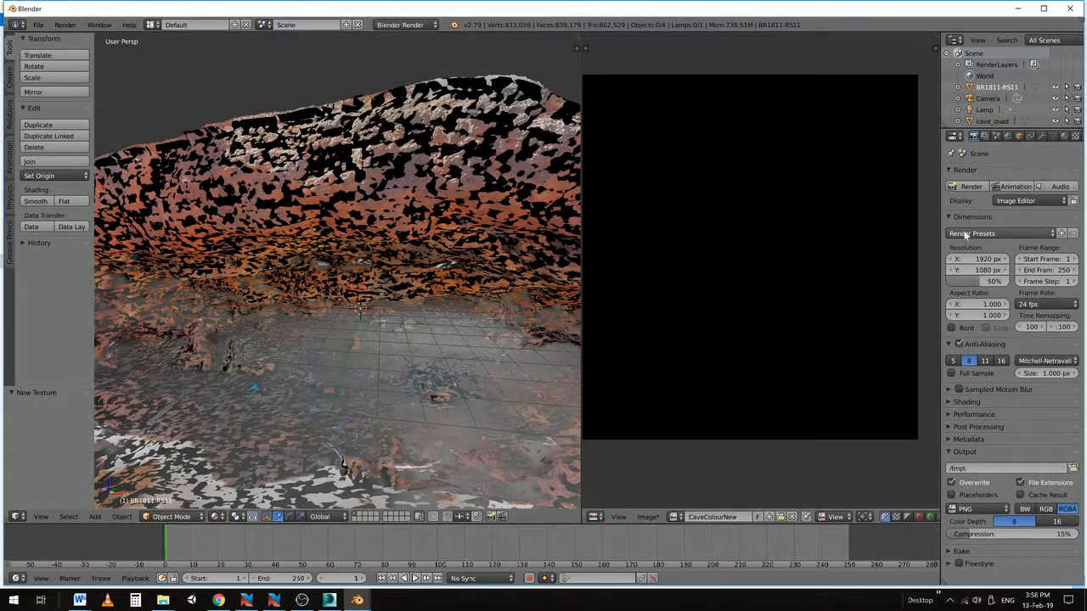
pyautogui.click(949, 552)
pyautogui.scroll(-4, 974, 463)
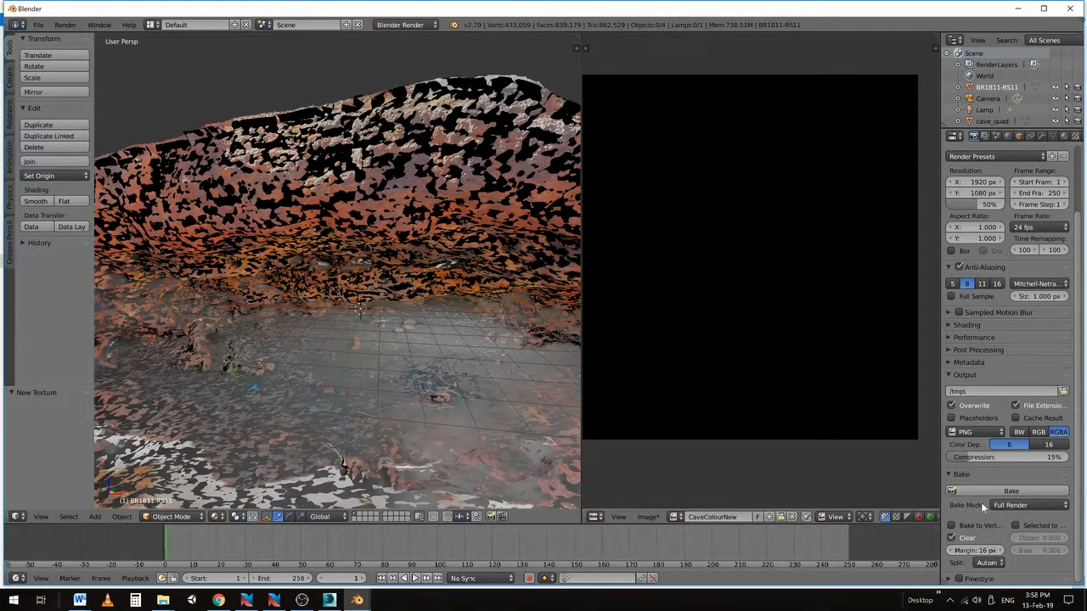
pyautogui.click(1002, 505)
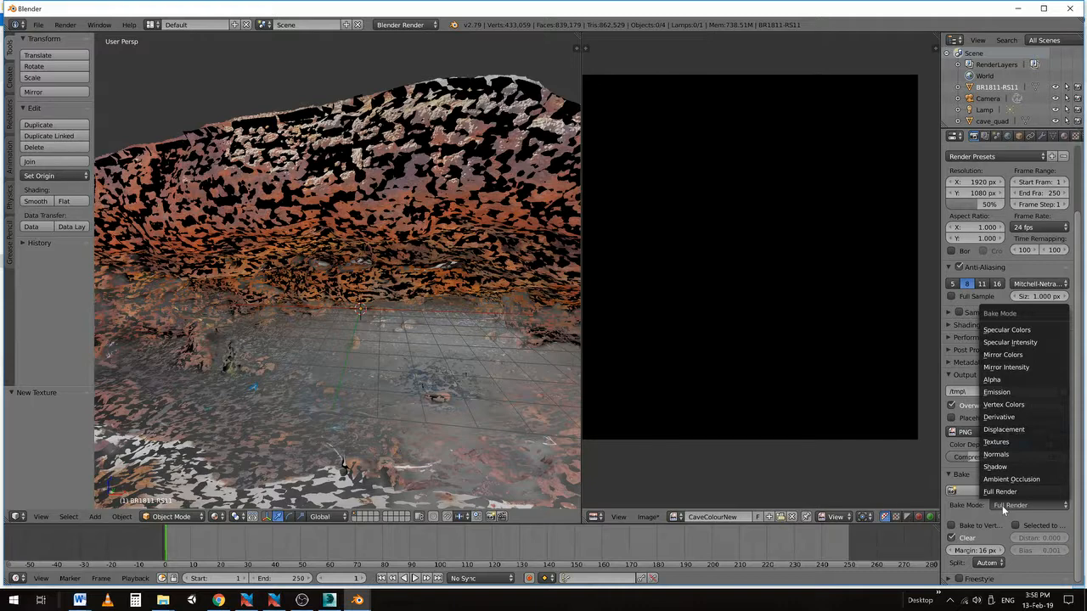
pyautogui.click(997, 445)
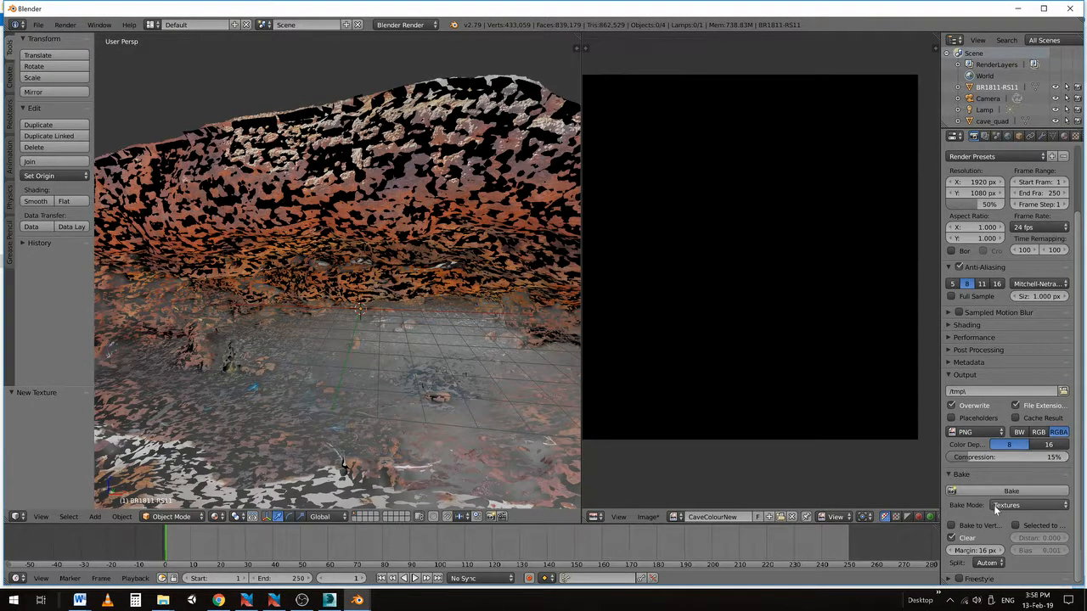
pyautogui.click(1015, 526)
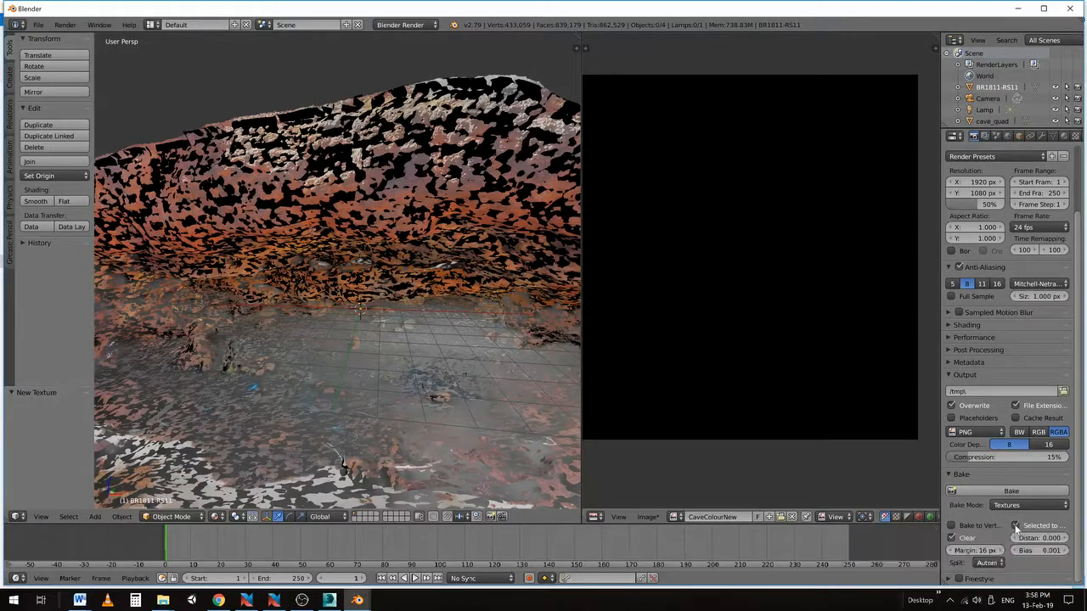
pyautogui.moveTo(940, 453); pyautogui.dragTo(867, 454)
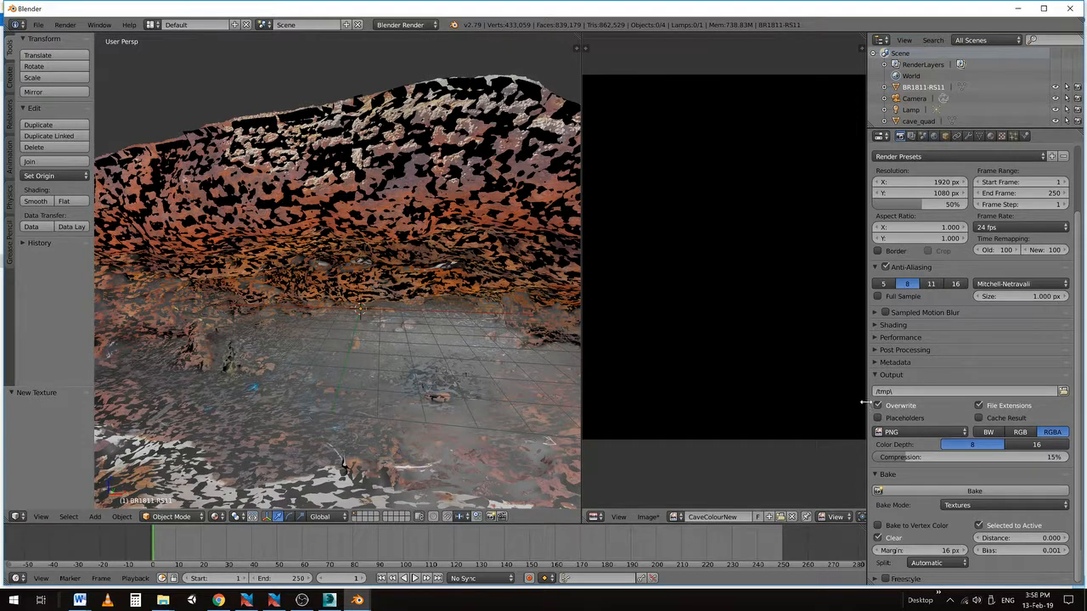
pyautogui.moveTo(867, 403); pyautogui.dragTo(889, 402)
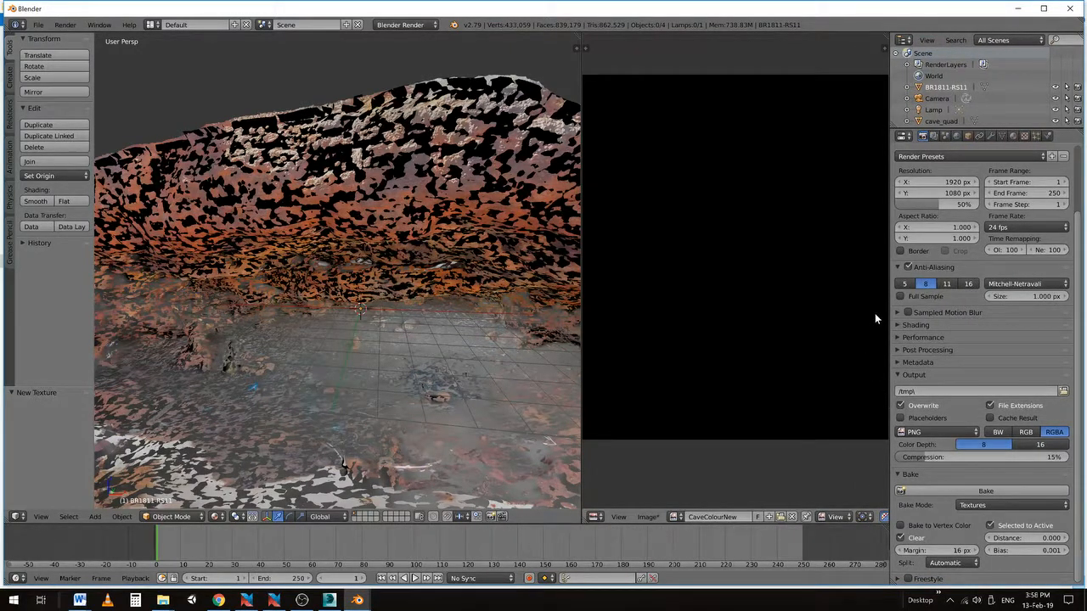
pyautogui.click(918, 88)
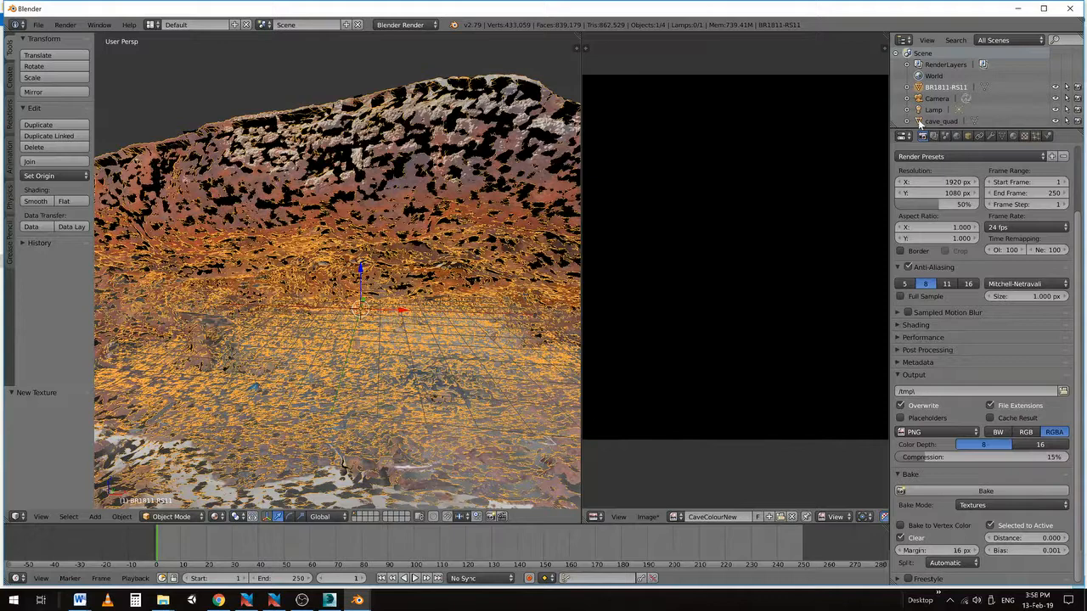
# Make cave_quad the active target, bake into CaveColourNew, and enlarge the Image Editor to inspect it
pyautogui.click(920, 122)
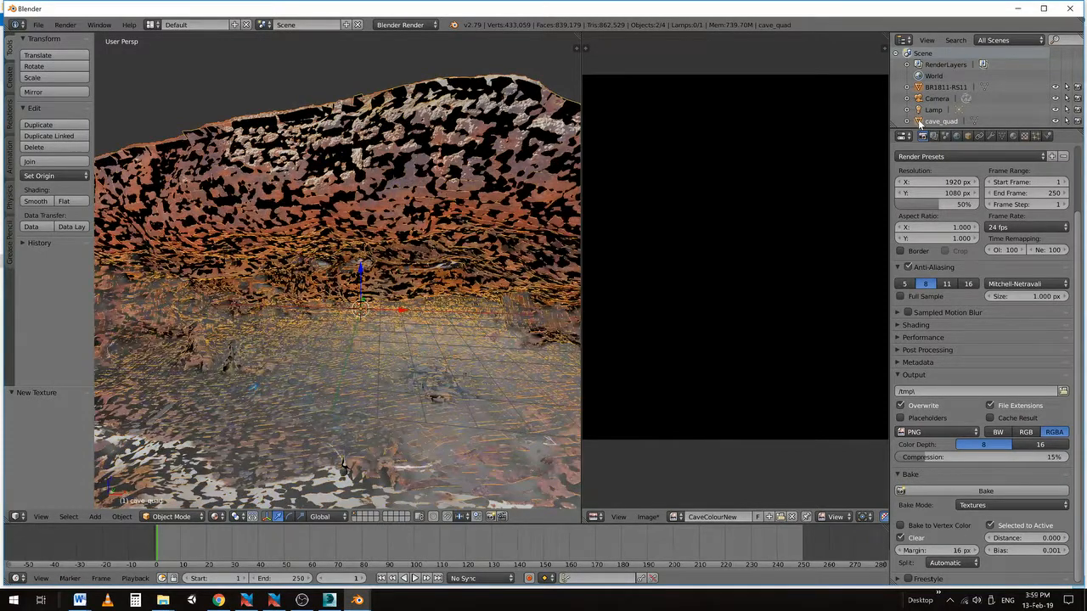
pyautogui.click(972, 492)
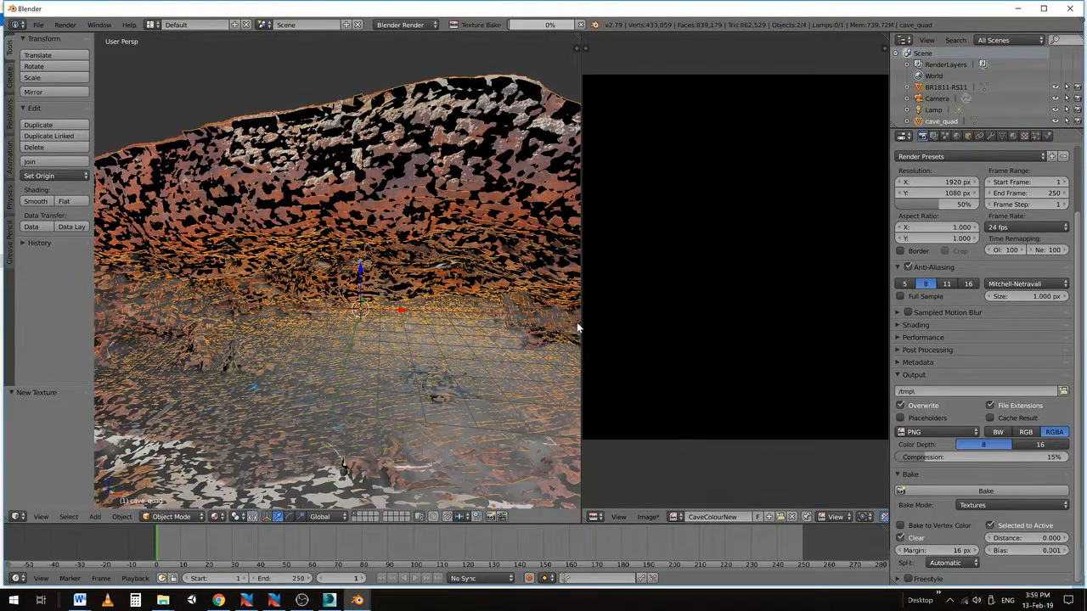
pyautogui.moveTo(580, 321); pyautogui.dragTo(311, 320)
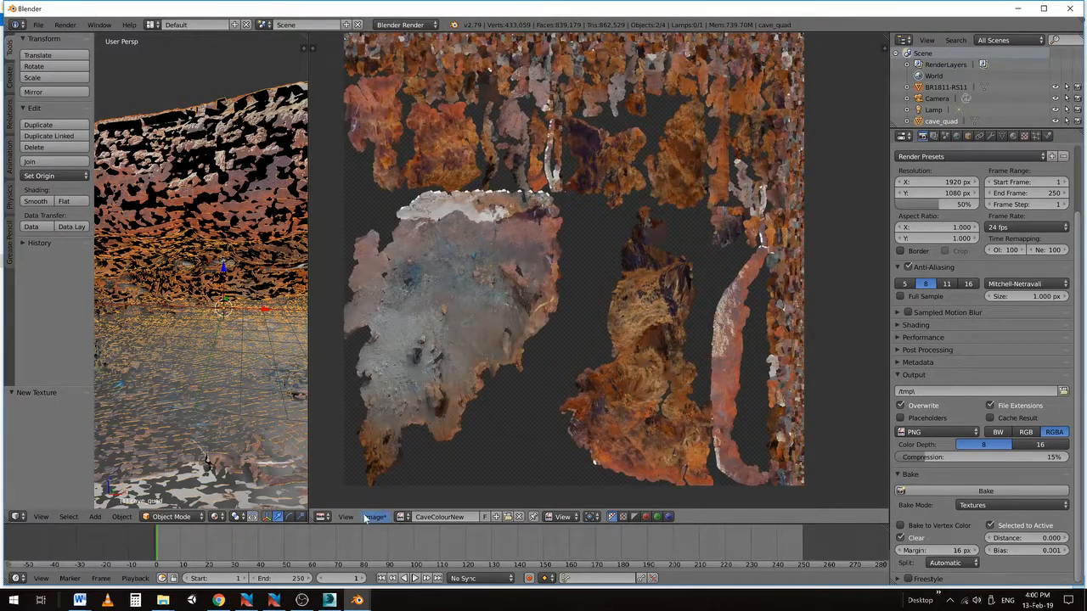
# Save the baked image to the Desktop as CaveColourNew.png
pyautogui.click(375, 517)
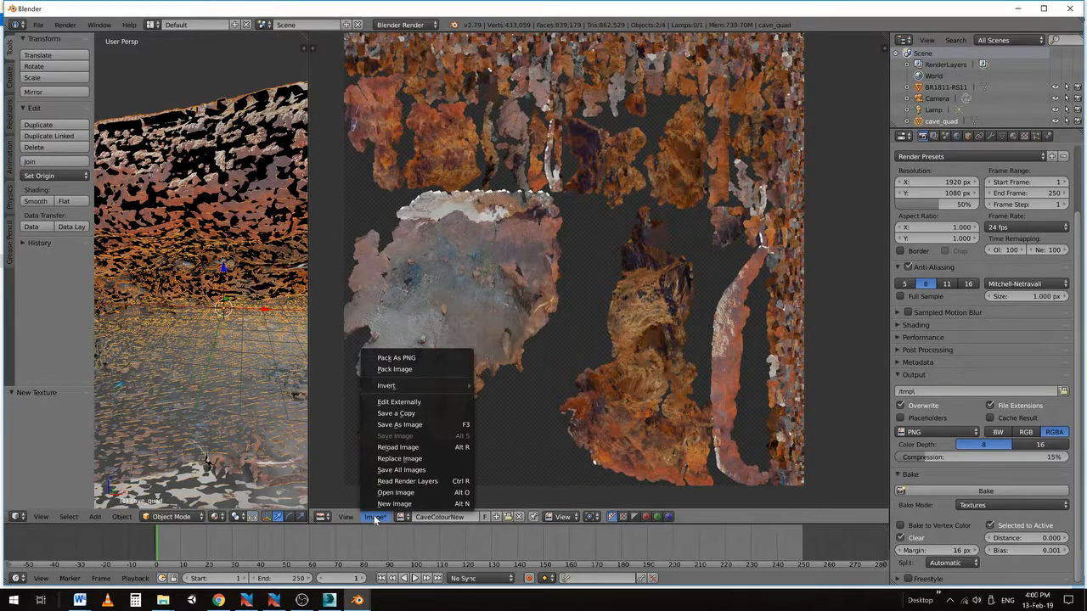
pyautogui.click(390, 425)
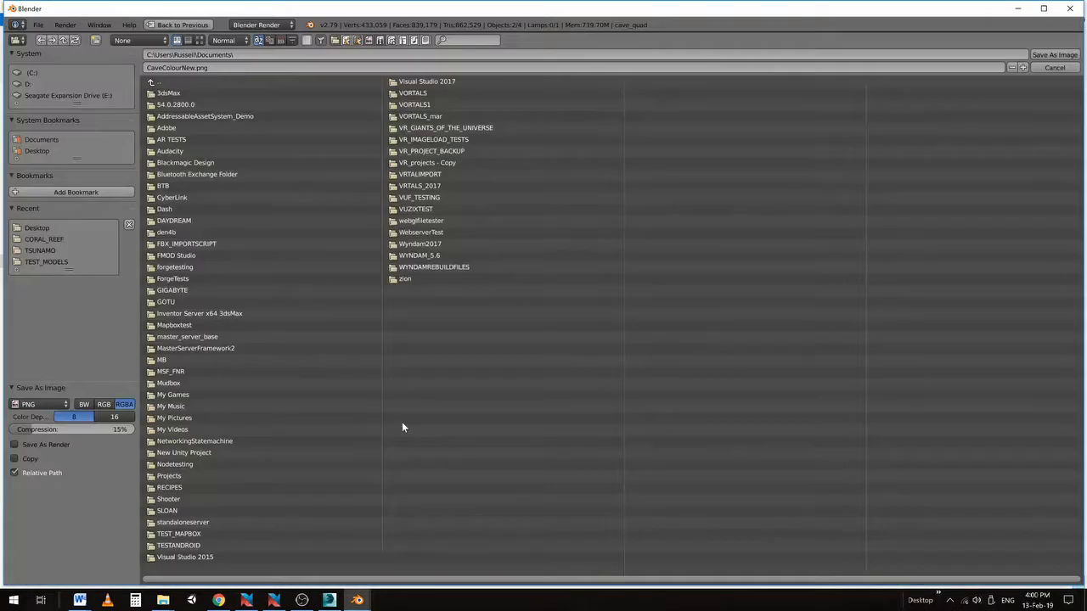
pyautogui.click(156, 84)
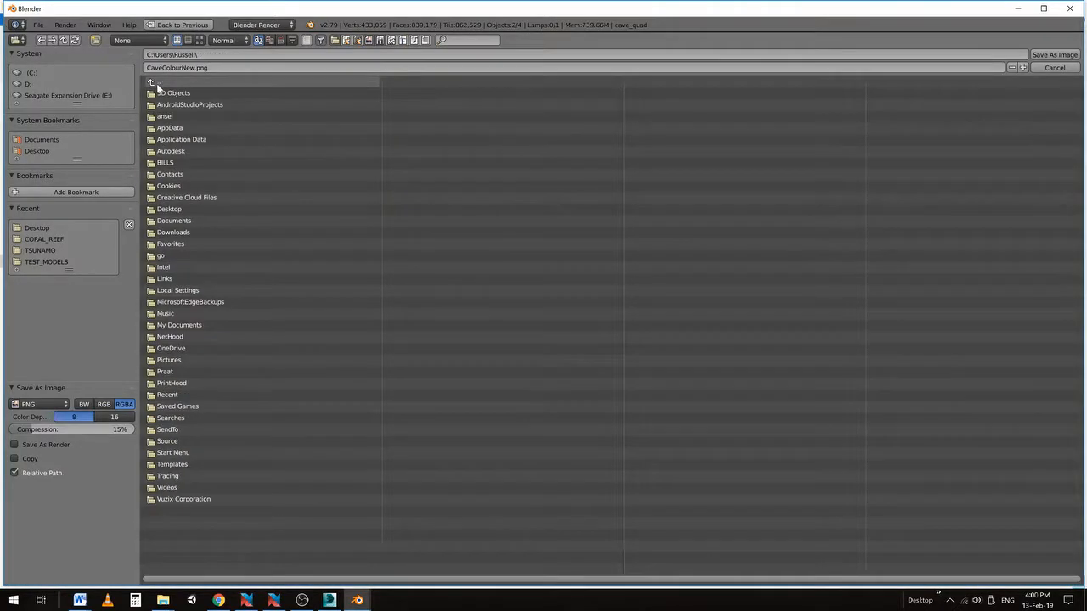
pyautogui.click(169, 209)
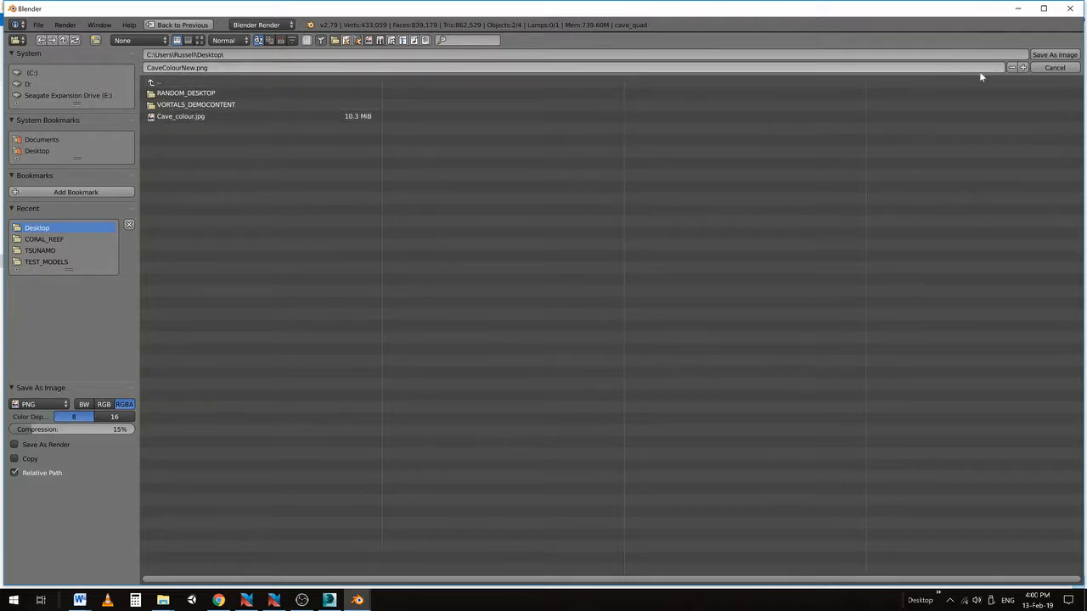
pyautogui.click(1052, 54)
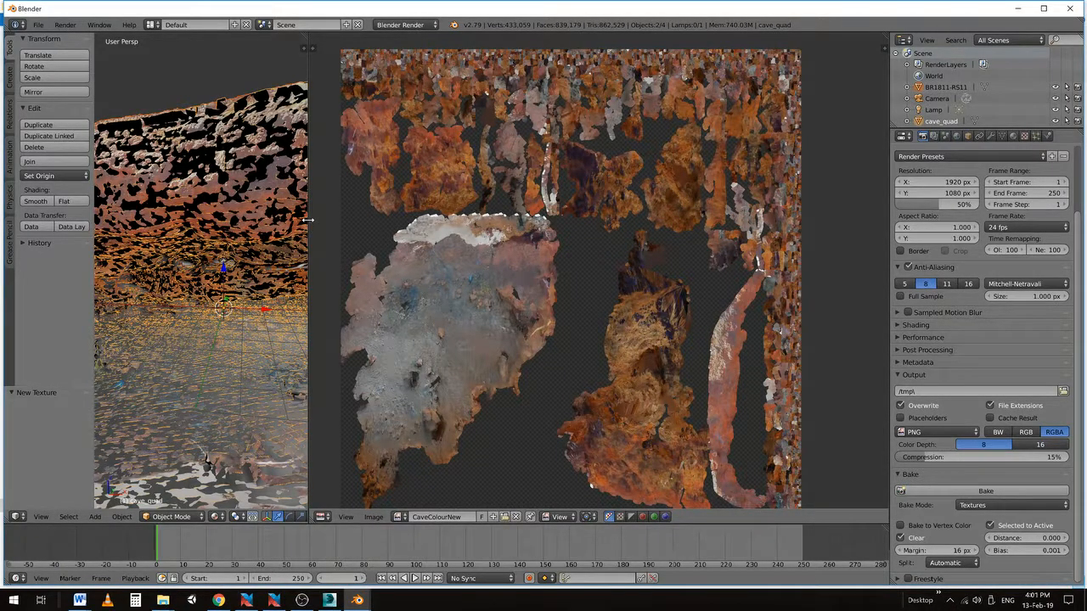
# Widen the 3D View, hide BR1811-RS11, and give cave_quad flat shading
pyautogui.moveTo(308, 220); pyautogui.dragTo(699, 225)
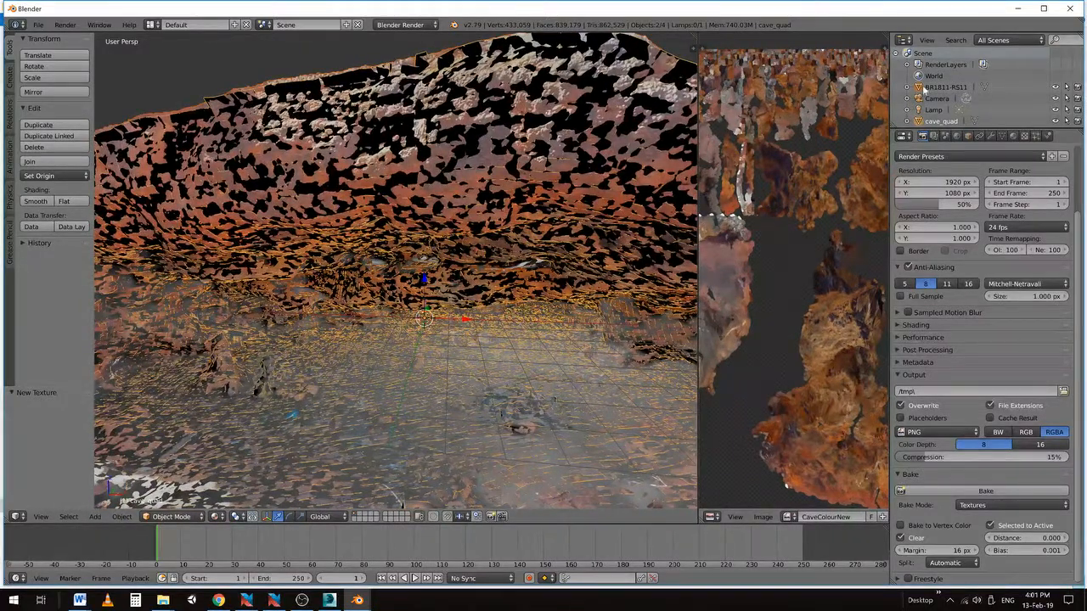
pyautogui.click(1055, 86)
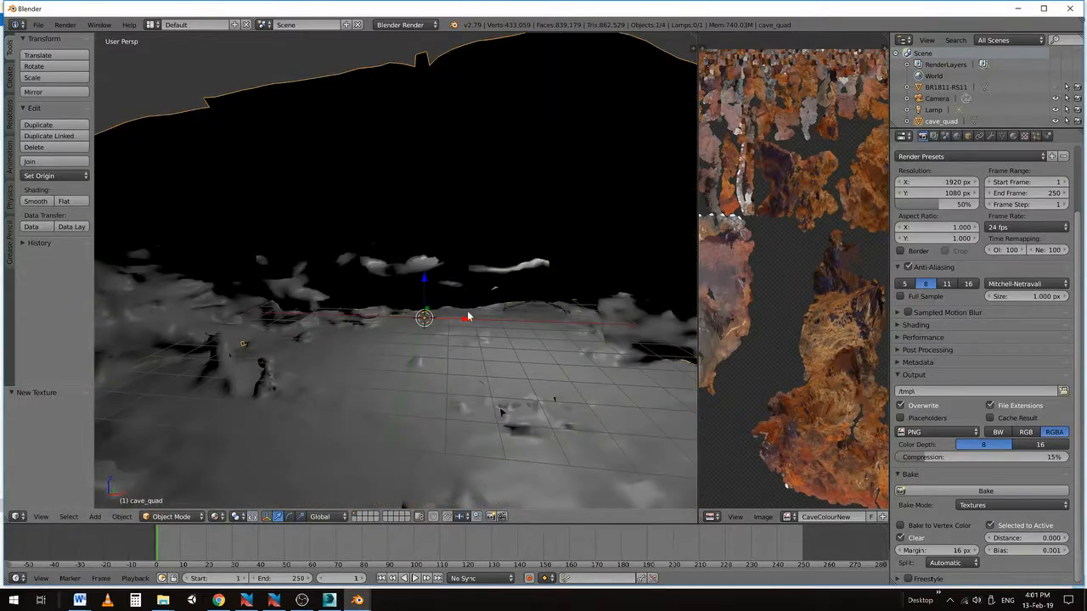
pyautogui.scroll(-5, 467, 316)
pyautogui.scroll(2, 438, 254)
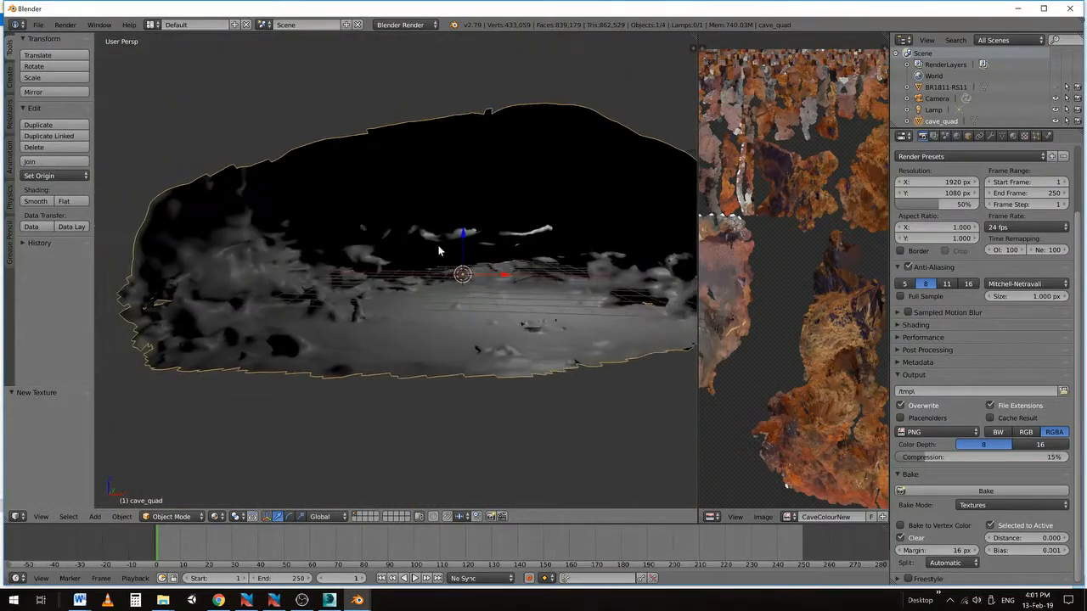
pyautogui.scroll(2, 389, 264)
pyautogui.scroll(3, 411, 262)
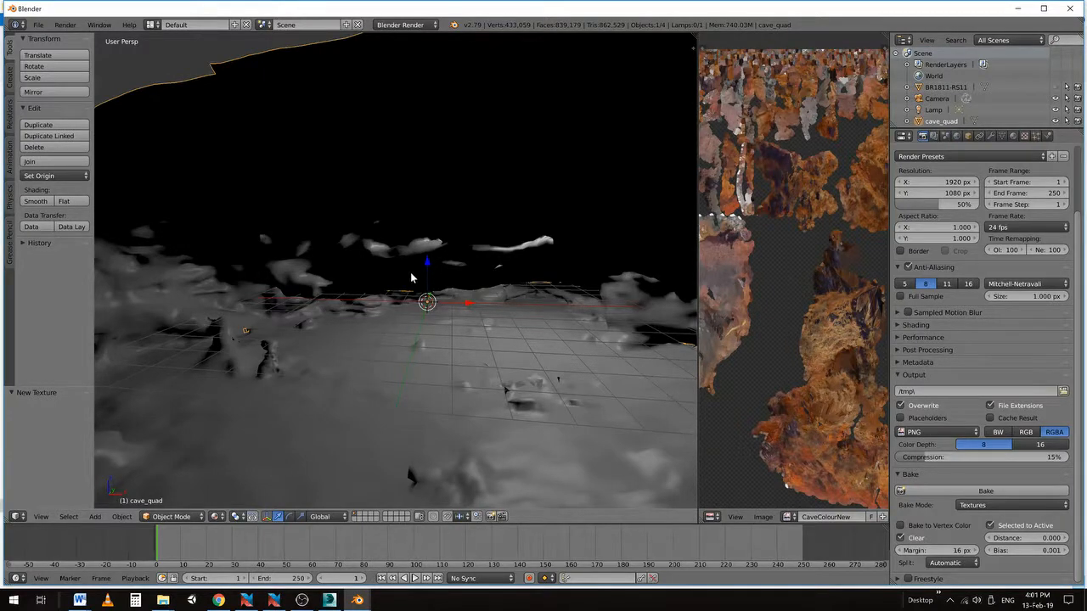
pyautogui.scroll(-2, 395, 297)
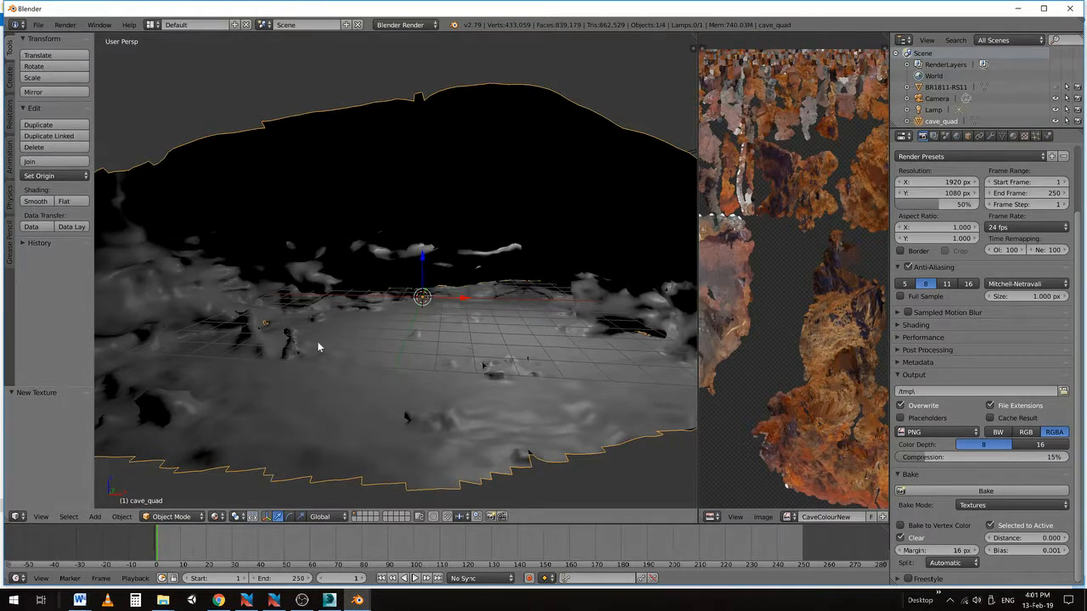
pyautogui.moveTo(318, 347)
pyautogui.mouseDown(button='middle')
pyautogui.moveTo(354, 342)
pyautogui.moveTo(322, 342)
pyautogui.mouseUp(button='middle')
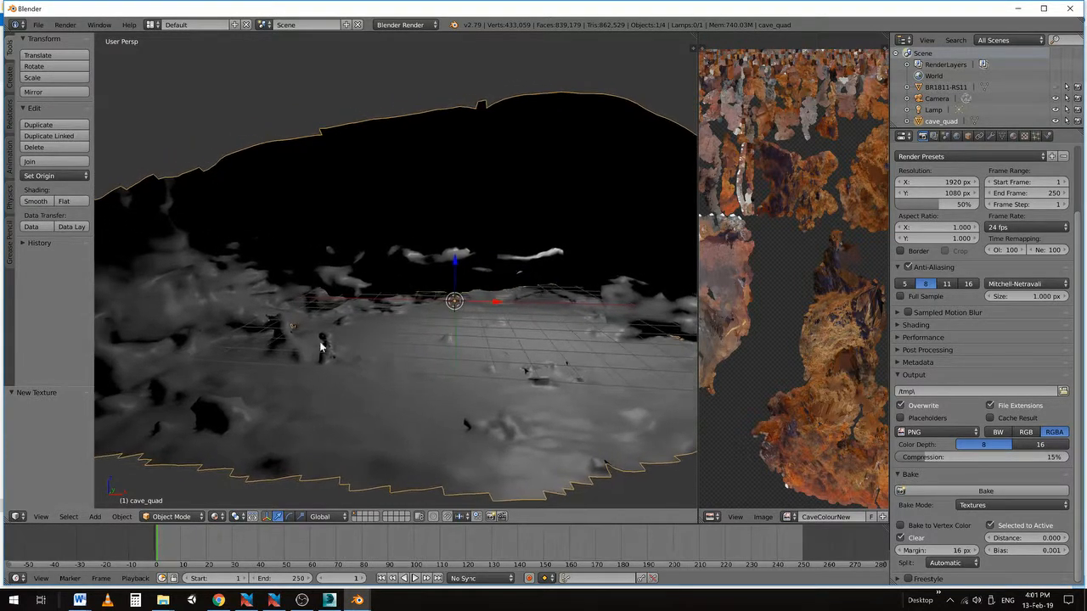
pyautogui.click(68, 202)
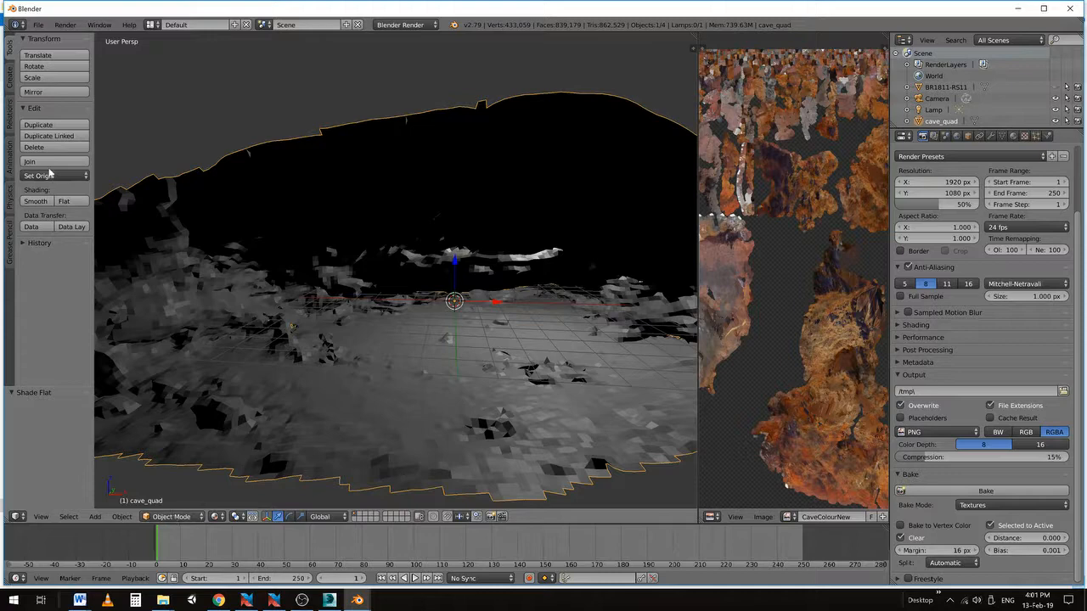
# Set cave_quad back to smooth shading, then unhide and delete the BR1811-RS11 mesh
pyautogui.click(31, 204)
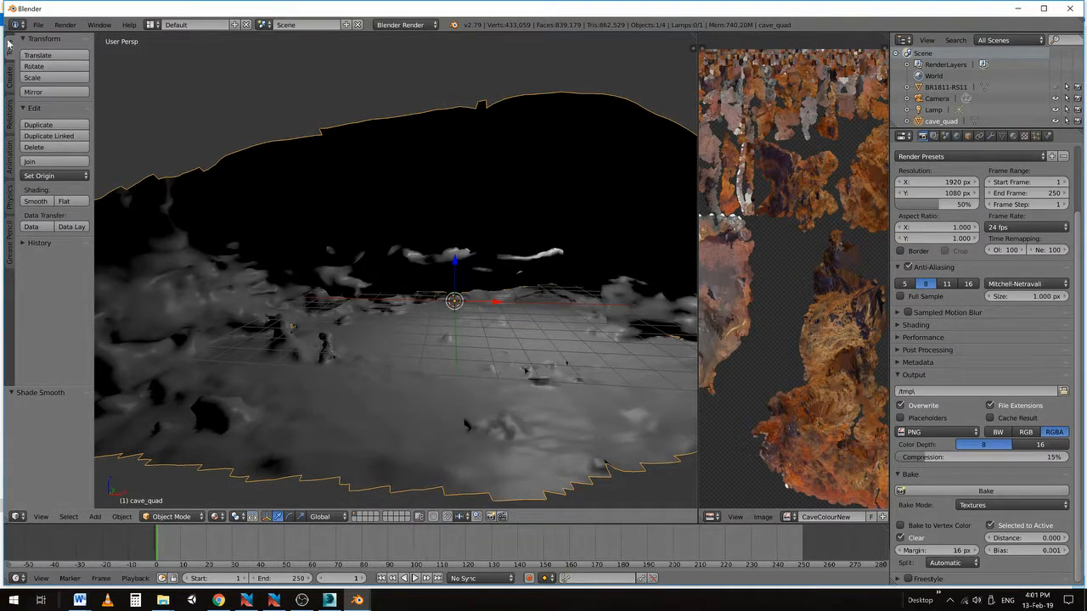
pyautogui.moveTo(456, 225); pyautogui.dragTo(439, 208, button='middle')
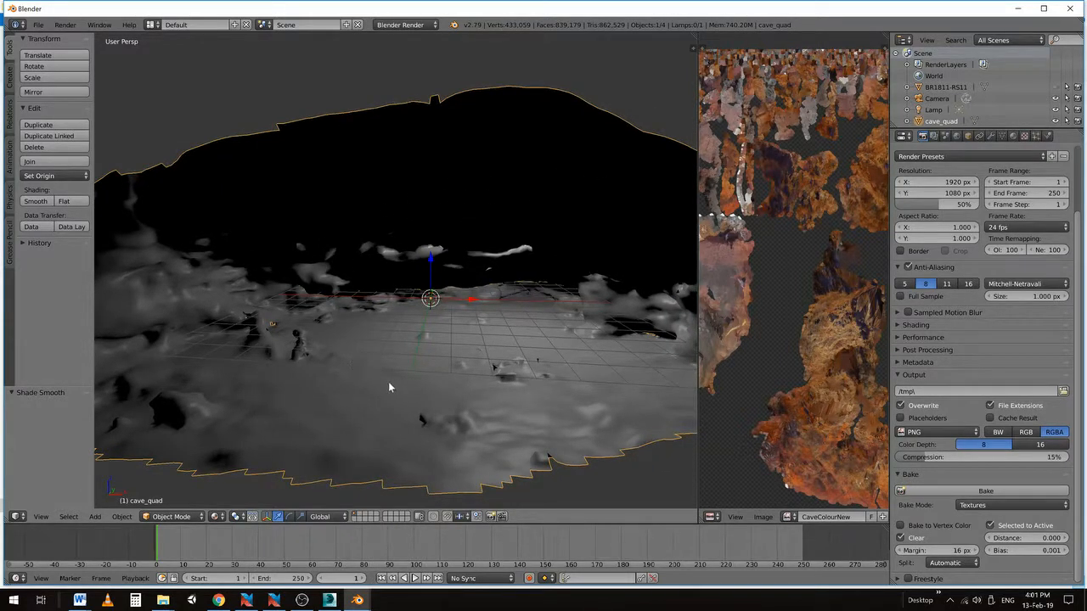
pyautogui.click(919, 89)
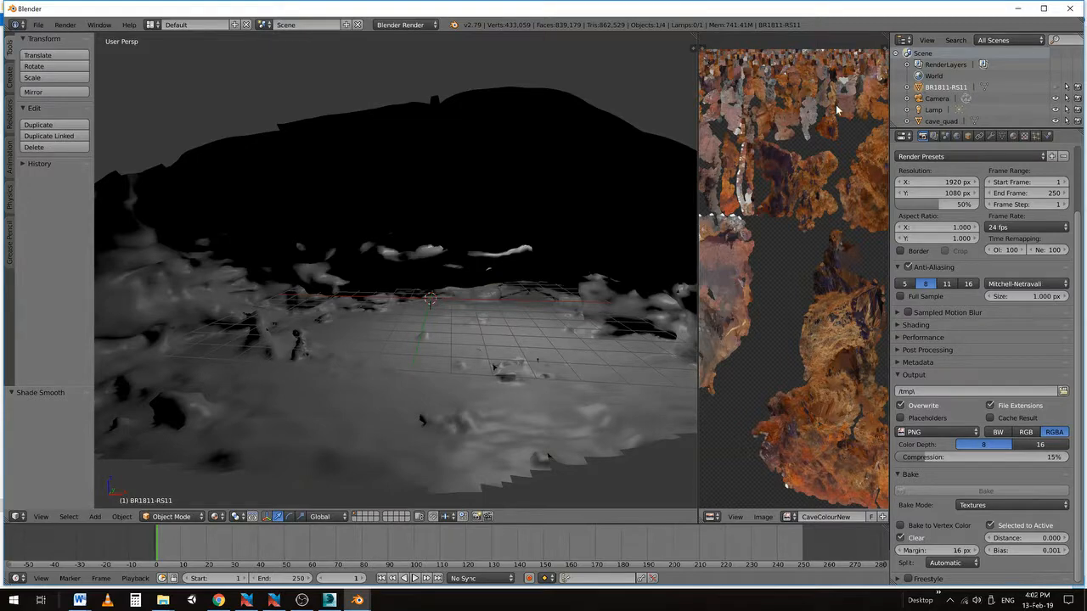
pyautogui.click(1055, 89)
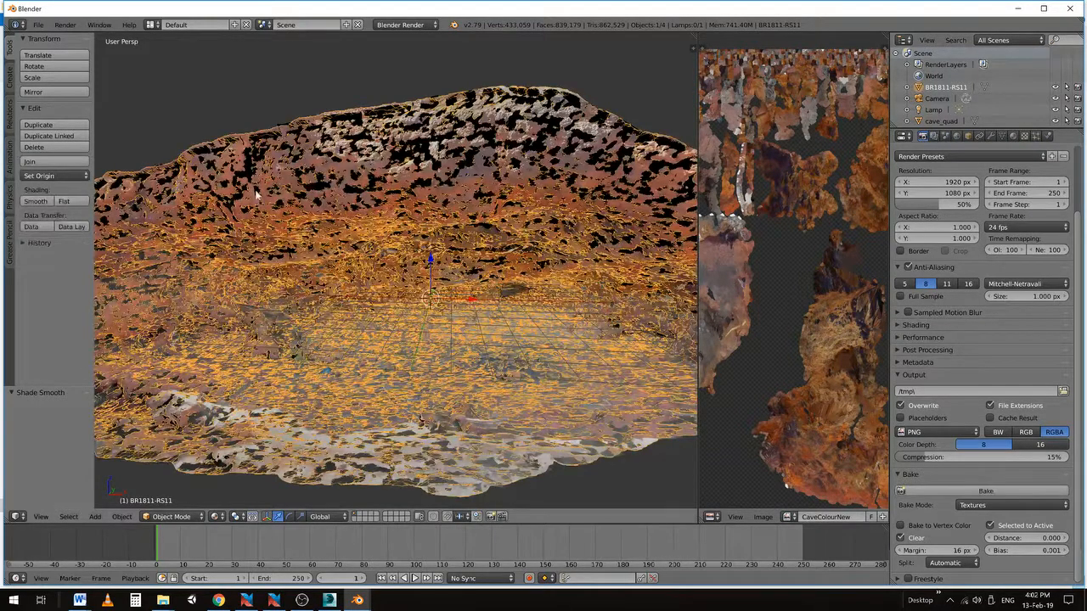
pyautogui.moveTo(308, 222); pyautogui.dragTo(357, 208, button='middle')
pyautogui.press('x')
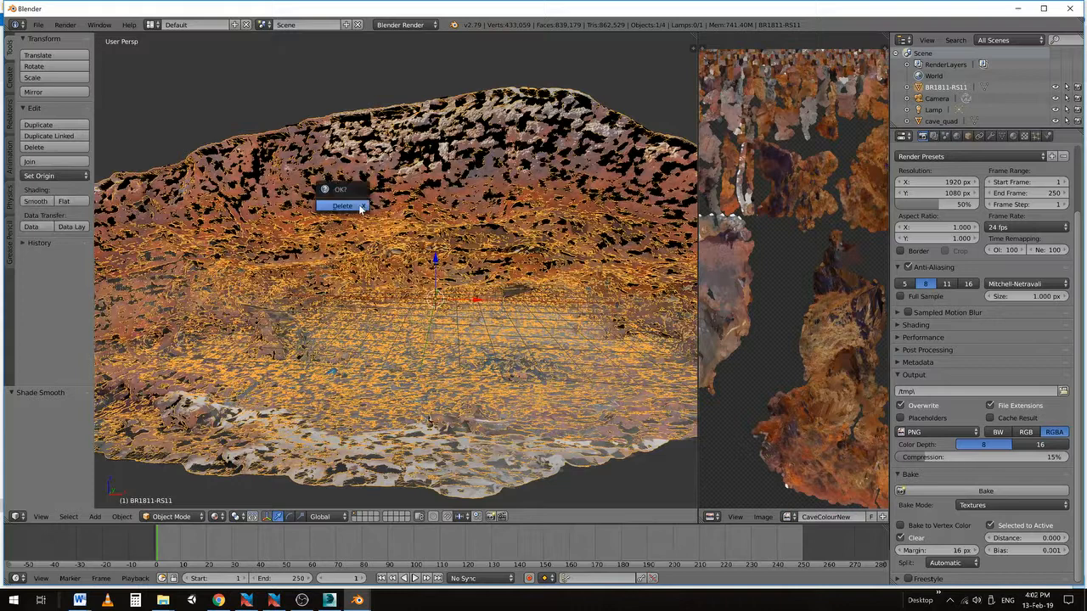
pyautogui.click(350, 206)
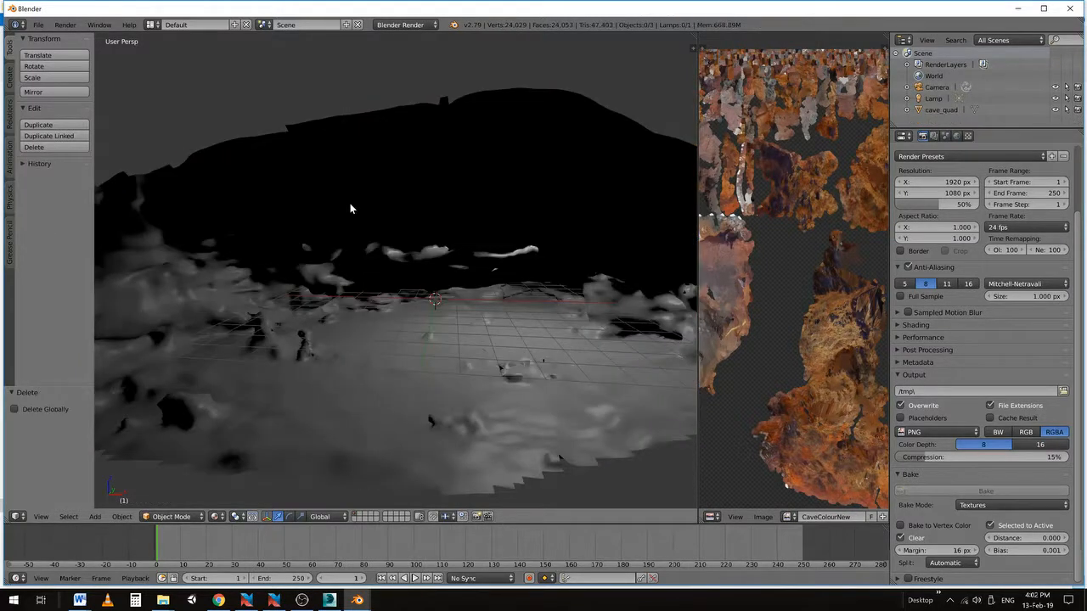
# Export the UV-mapped cave mesh as Wavefront OBJ to the Desktop, named cave_quad_UV.obj
pyautogui.click(39, 24)
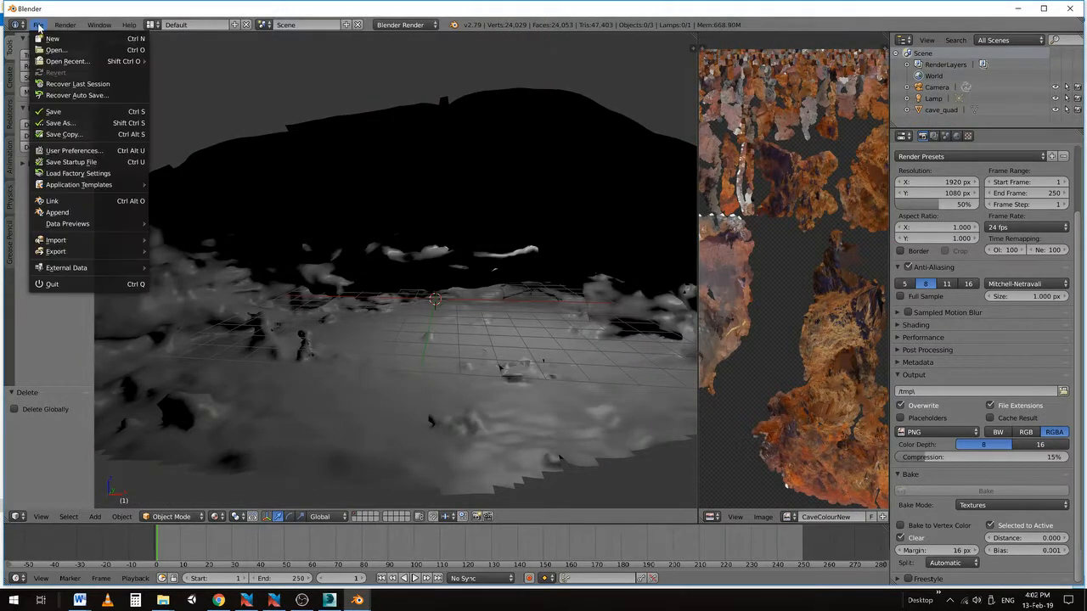
pyautogui.moveTo(100, 253)
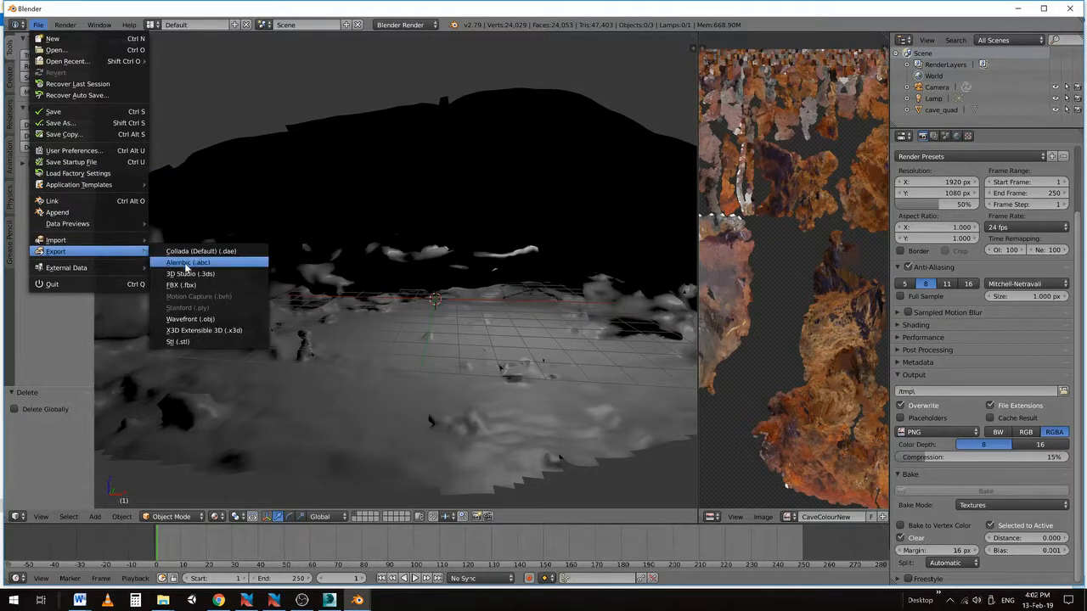
pyautogui.click(188, 320)
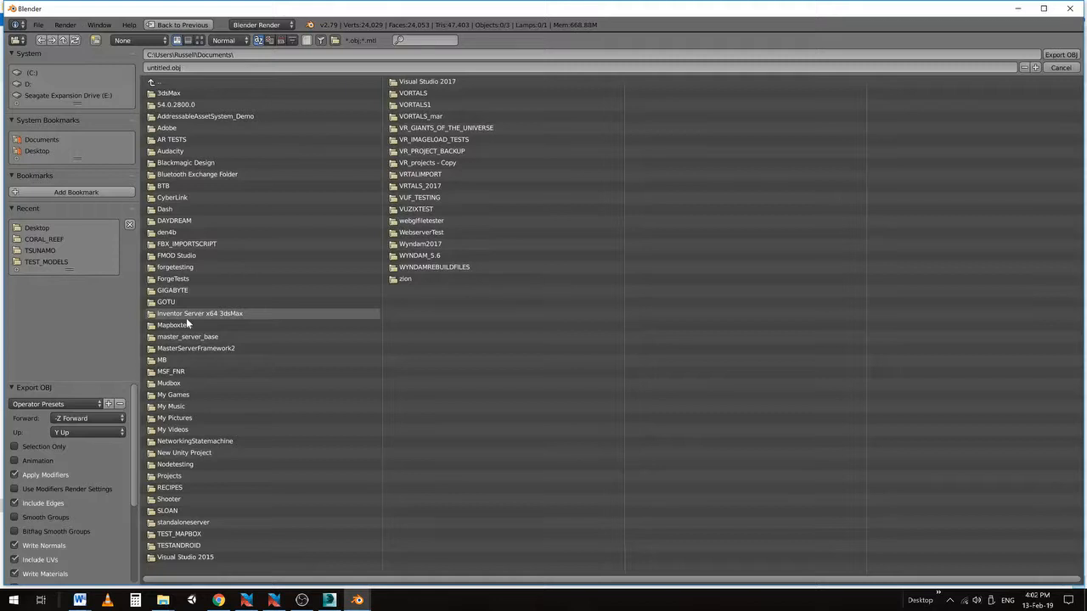
pyautogui.click(154, 84)
pyautogui.click(152, 209)
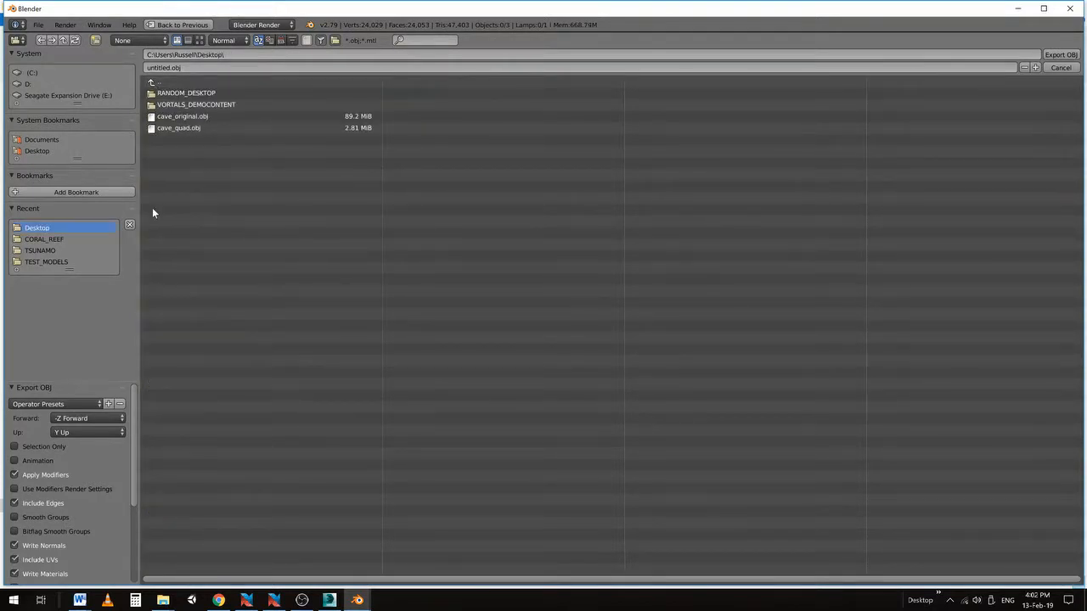
pyautogui.click(158, 128)
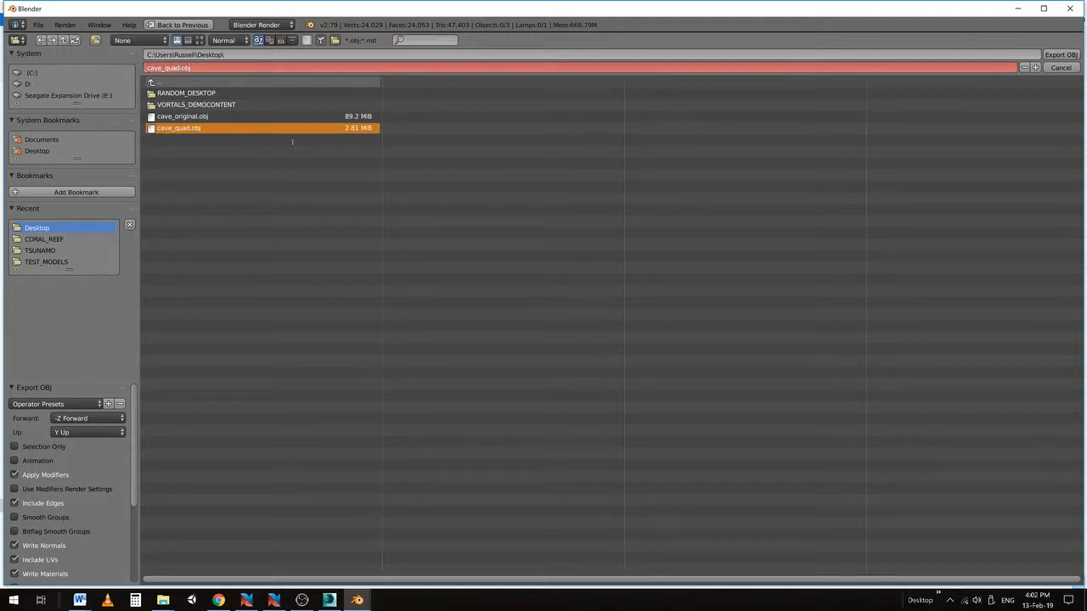
pyautogui.write('UV')
pyautogui.click(1059, 57)
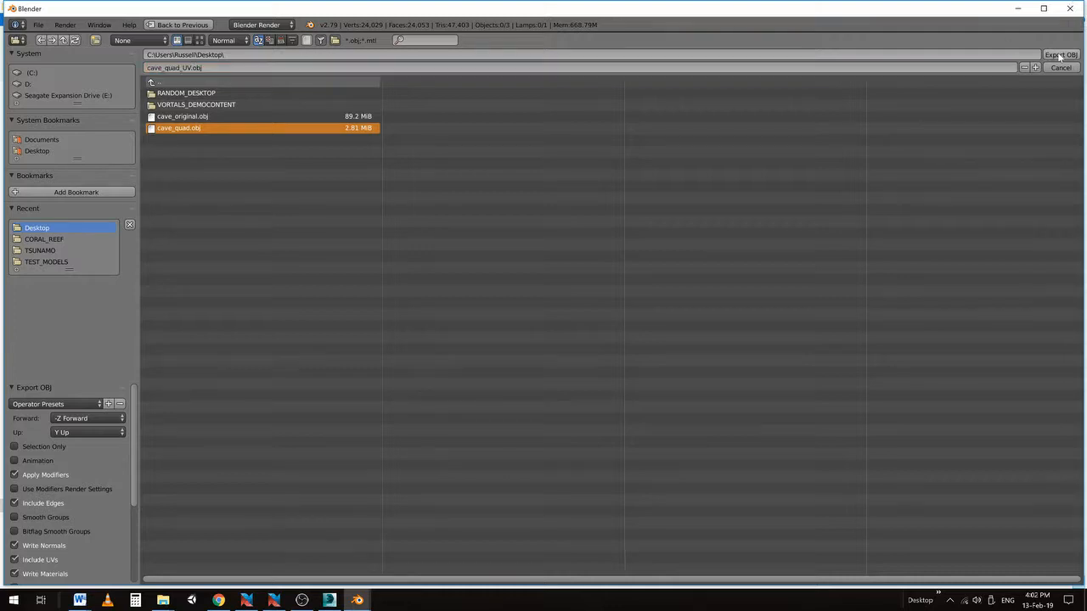
pyautogui.click(1056, 54)
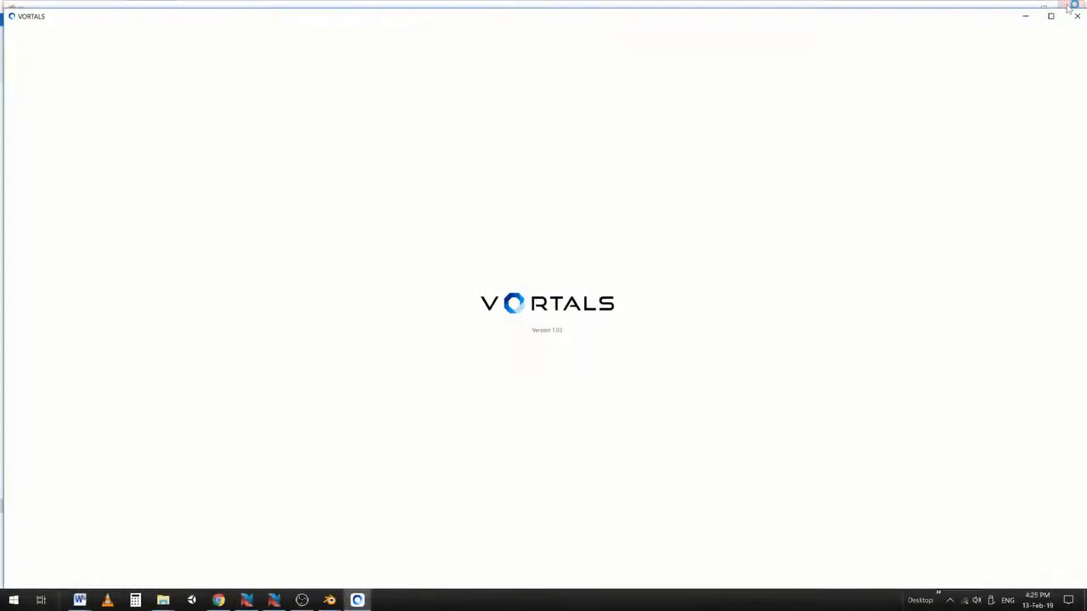
# Create a new VORTALS project with a 3D slide and load cave_quad_UV.obj into it
pyautogui.click(1050, 14)
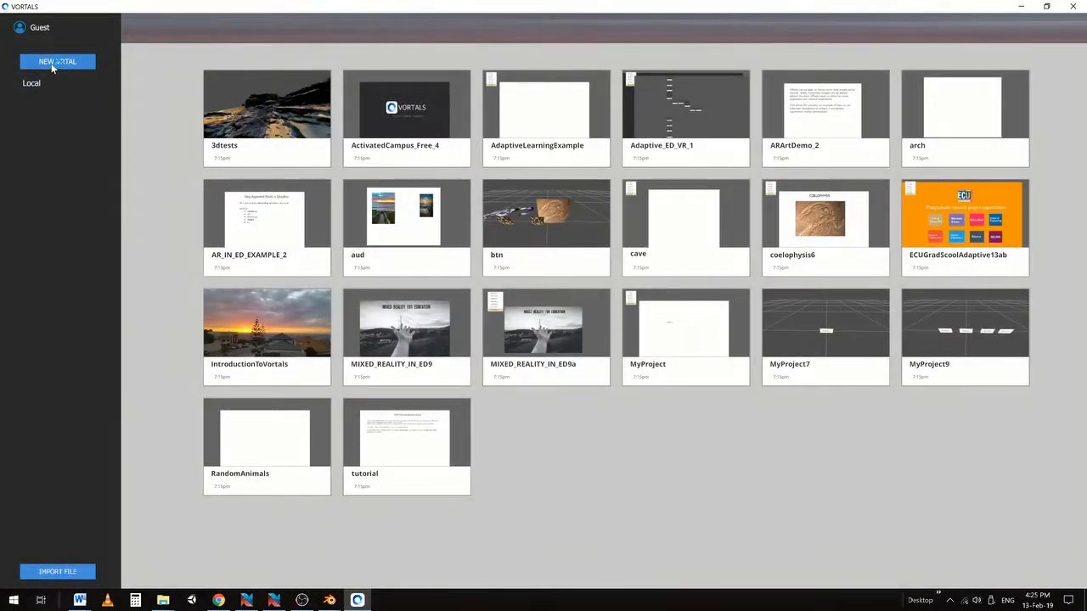
pyautogui.click(52, 67)
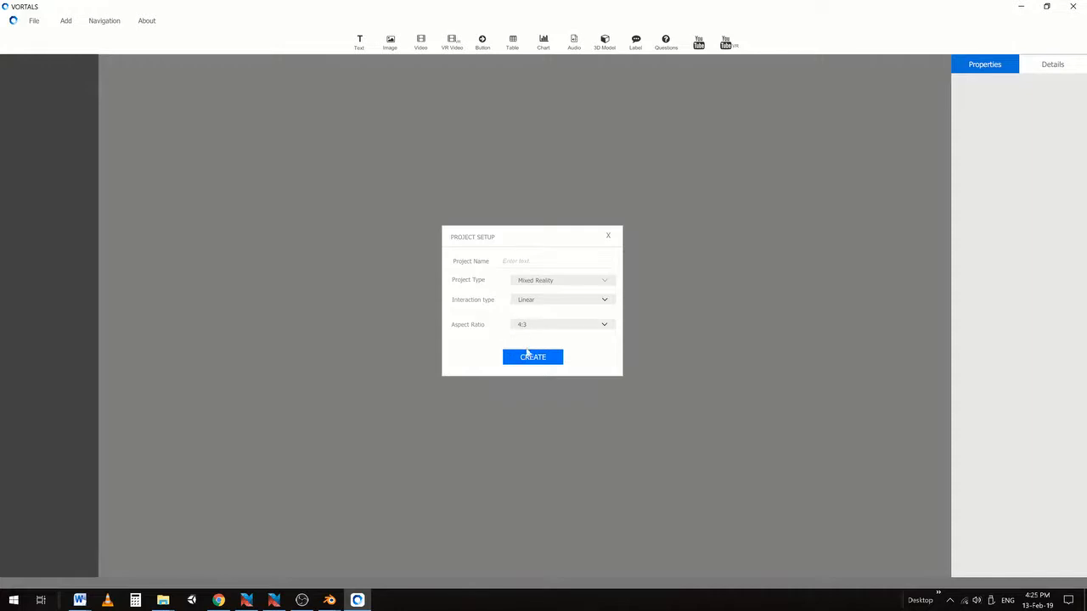
pyautogui.click(527, 355)
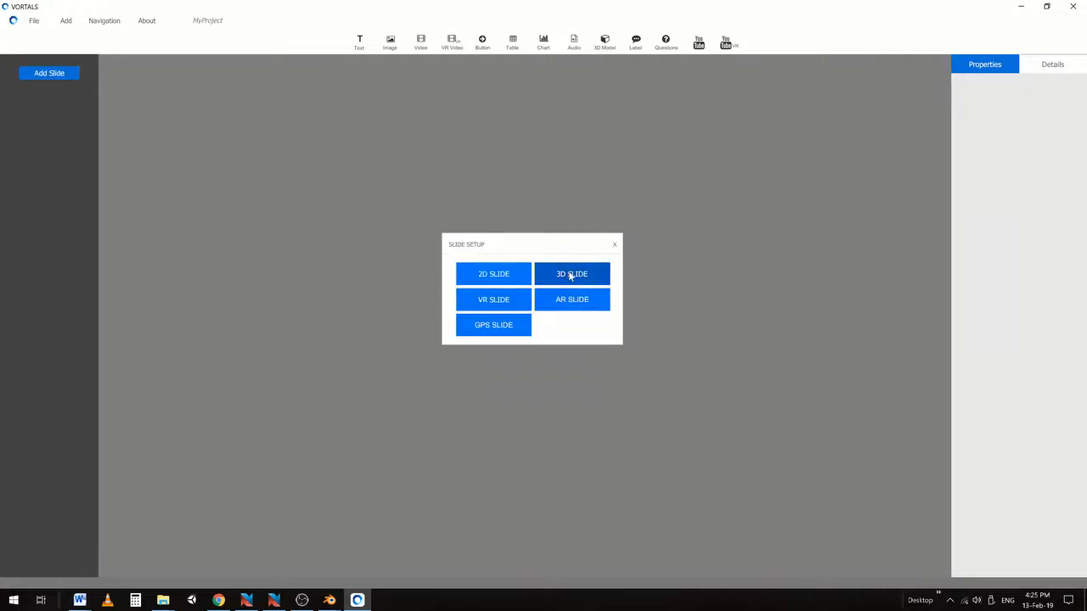
pyautogui.click(571, 274)
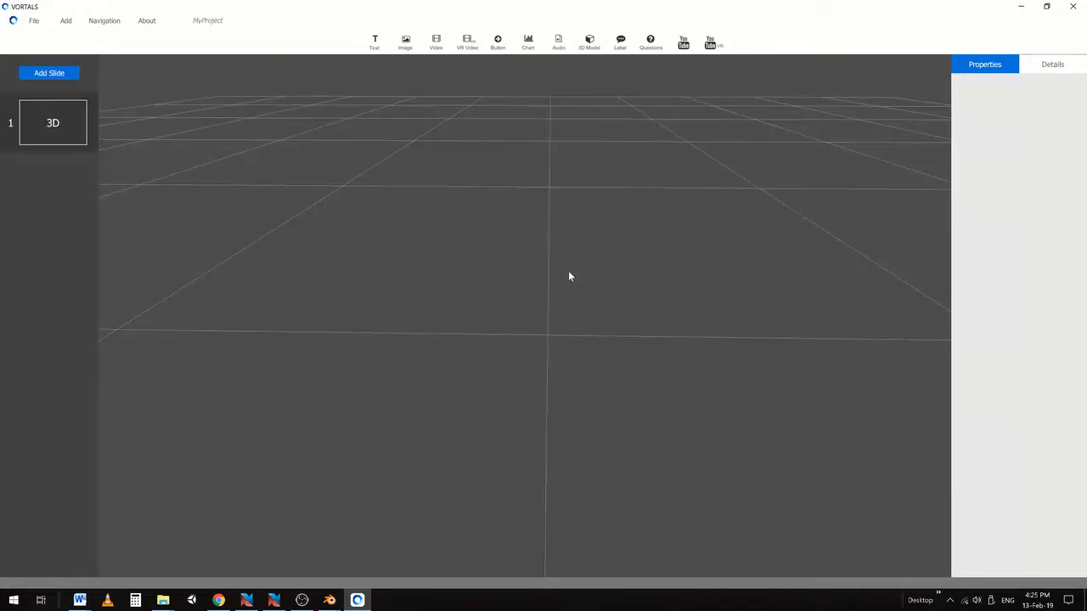
pyautogui.click(590, 42)
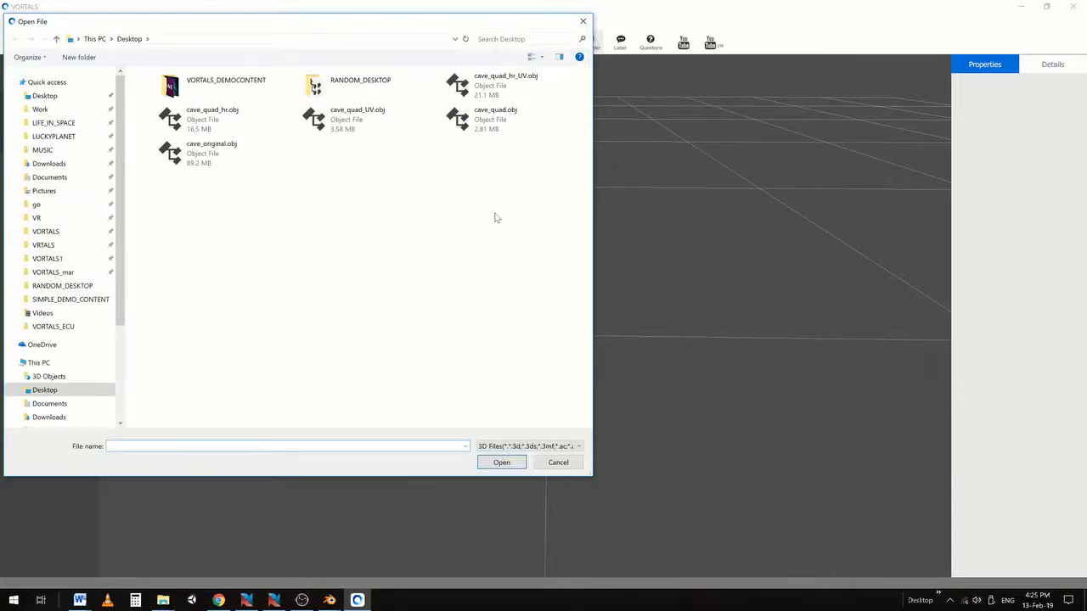
pyautogui.click(327, 122)
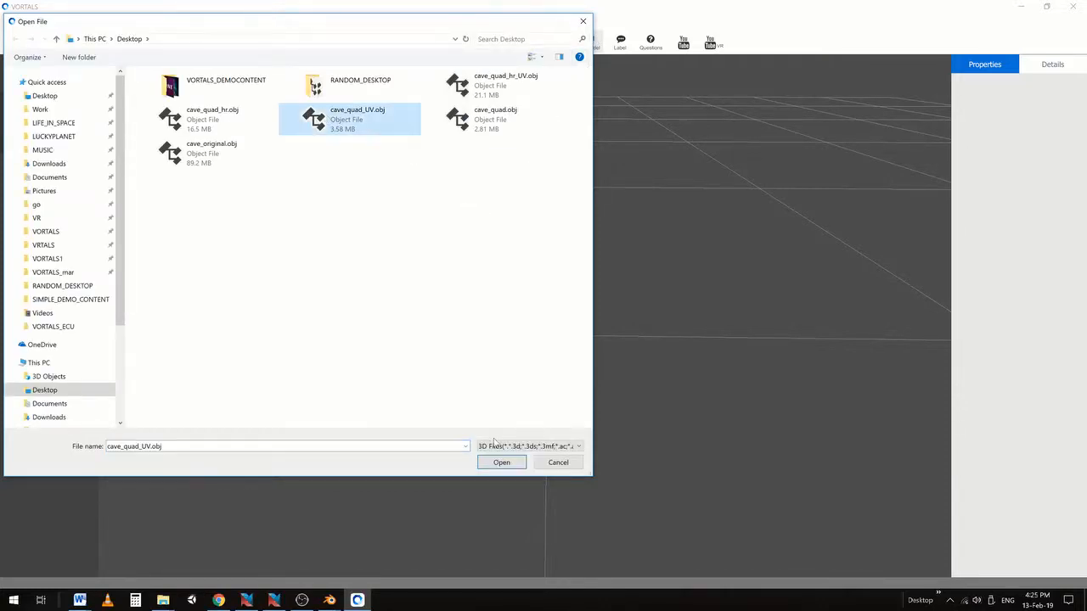
pyautogui.click(491, 466)
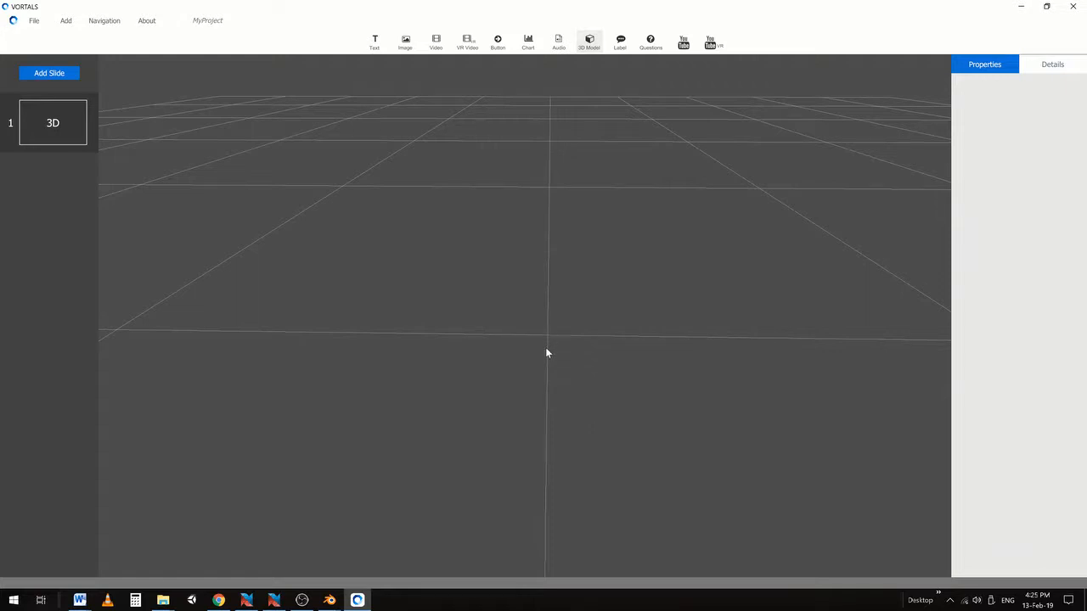
# Scale the cave model up, push it back into the scene, and orbit to a front view
pyautogui.moveTo(538, 347); pyautogui.dragTo(895, 318)
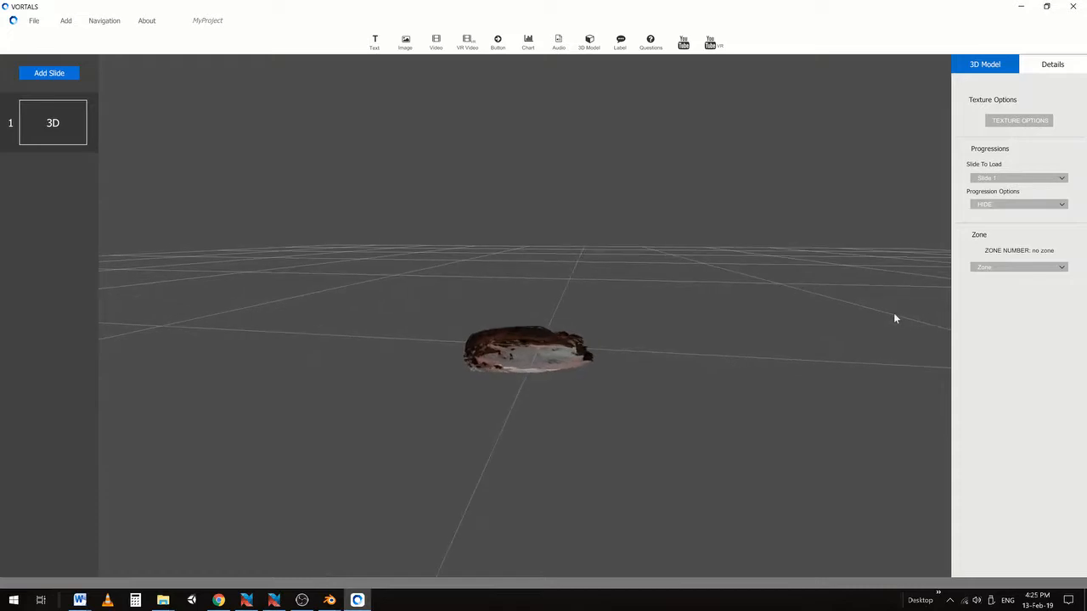
pyautogui.rightClick(541, 351)
pyautogui.click(565, 388)
pyautogui.moveTo(540, 347); pyautogui.dragTo(621, 317)
pyautogui.rightClick(620, 323)
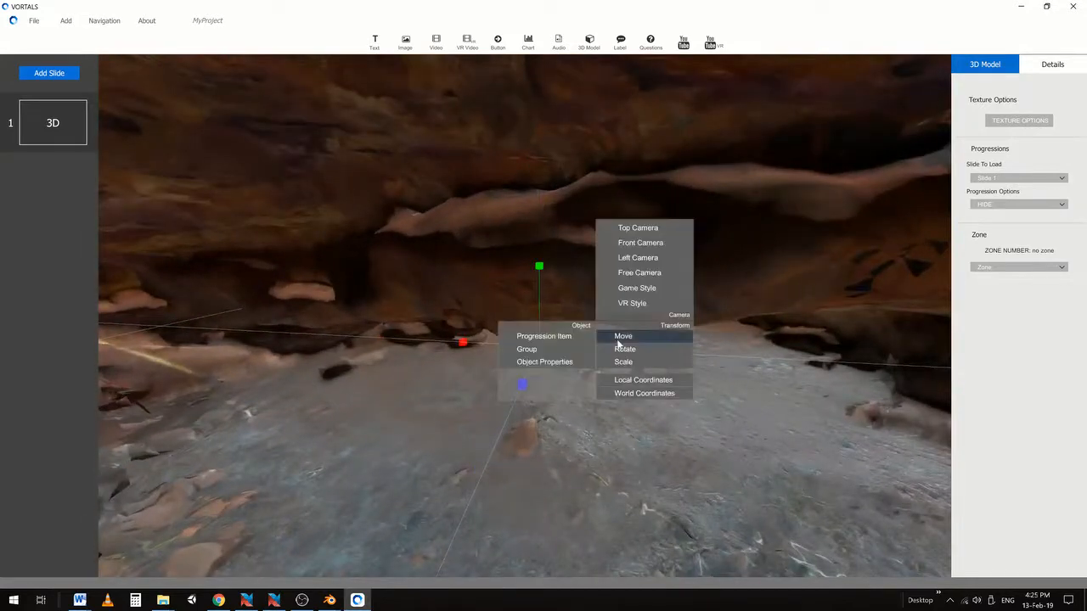
pyautogui.click(620, 337)
pyautogui.moveTo(524, 378); pyautogui.dragTo(575, 287)
pyautogui.moveTo(564, 282); pyautogui.dragTo(485, 292, button='middle')
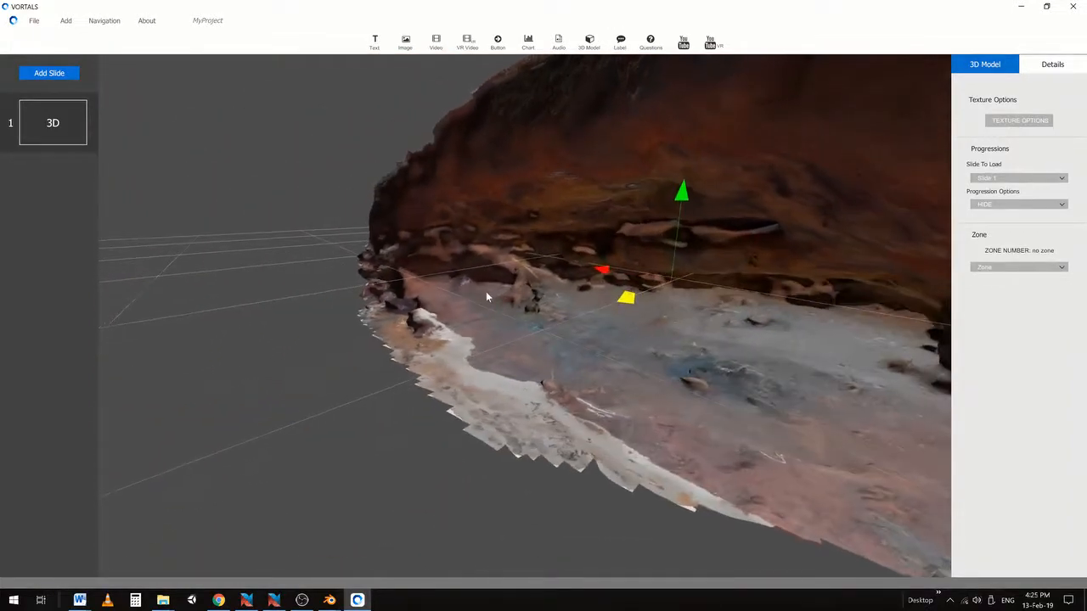
pyautogui.moveTo(630, 301); pyautogui.dragTo(356, 342, button='middle')
# Load cave_original.obj and drop it into the slide beside the first cave
pyautogui.click(585, 46)
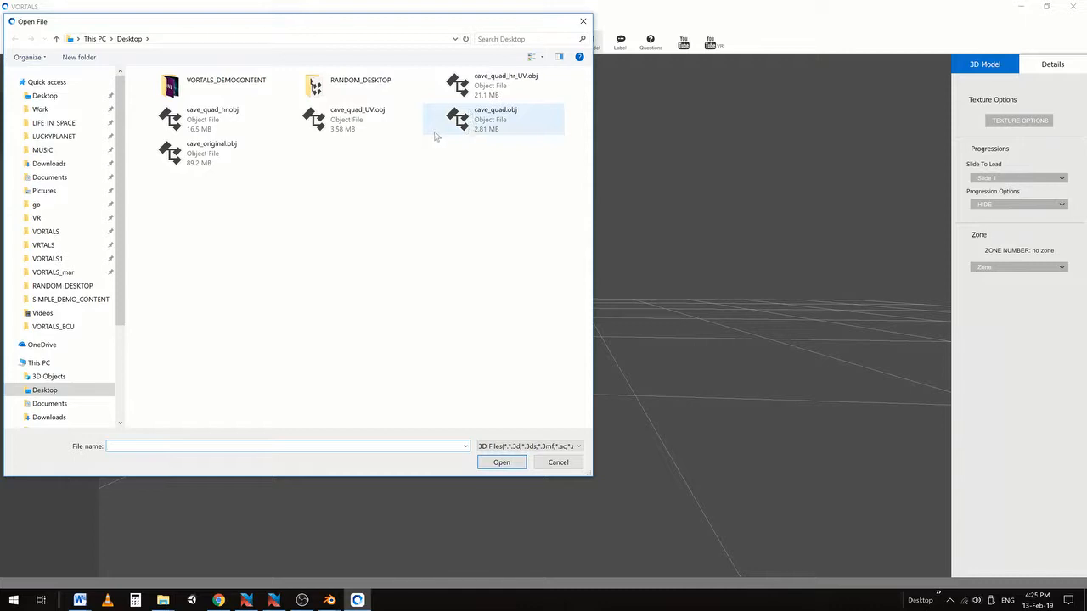
pyautogui.click(180, 158)
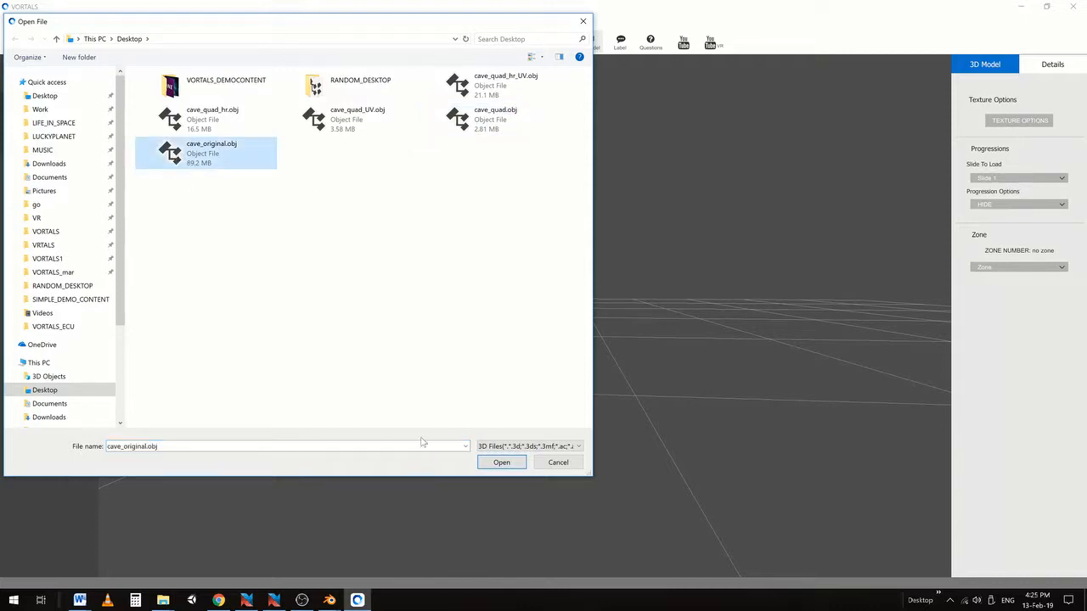
pyautogui.click(502, 463)
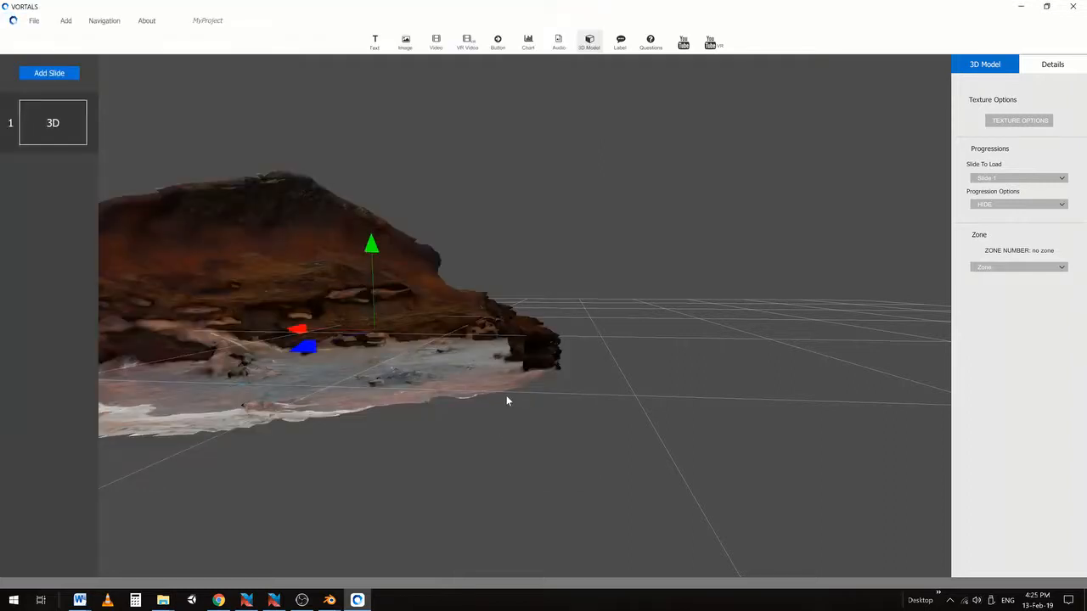
pyautogui.click(603, 363)
pyautogui.click(623, 405)
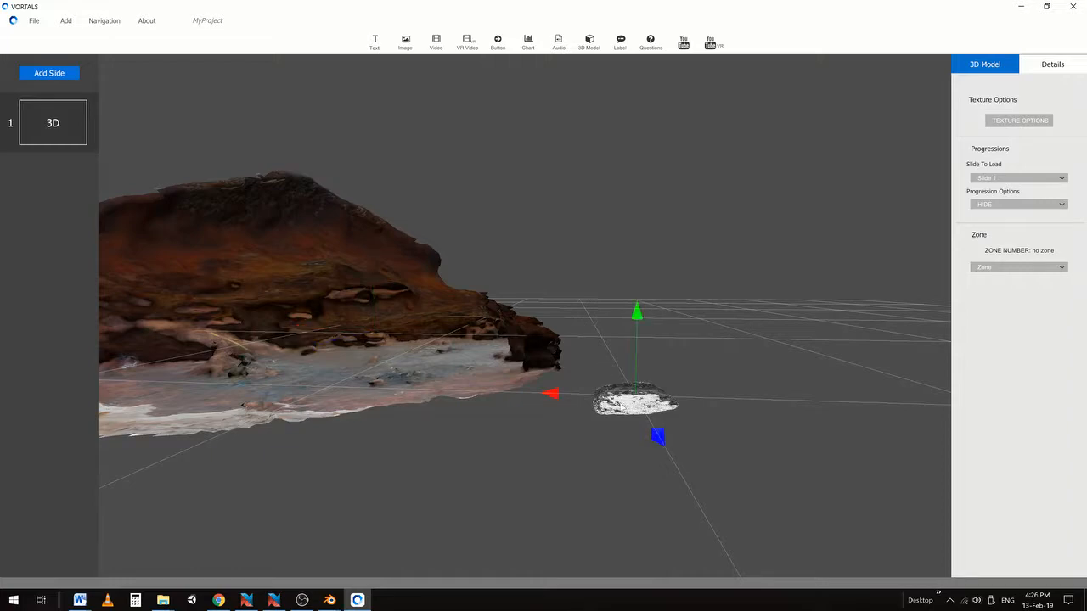
# Scale the white cave model up and move it along the red and blue axes
pyautogui.rightClick(616, 406)
pyautogui.click(640, 447)
pyautogui.moveTo(622, 401); pyautogui.dragTo(679, 394)
pyautogui.rightClick(679, 394)
pyautogui.click(694, 409)
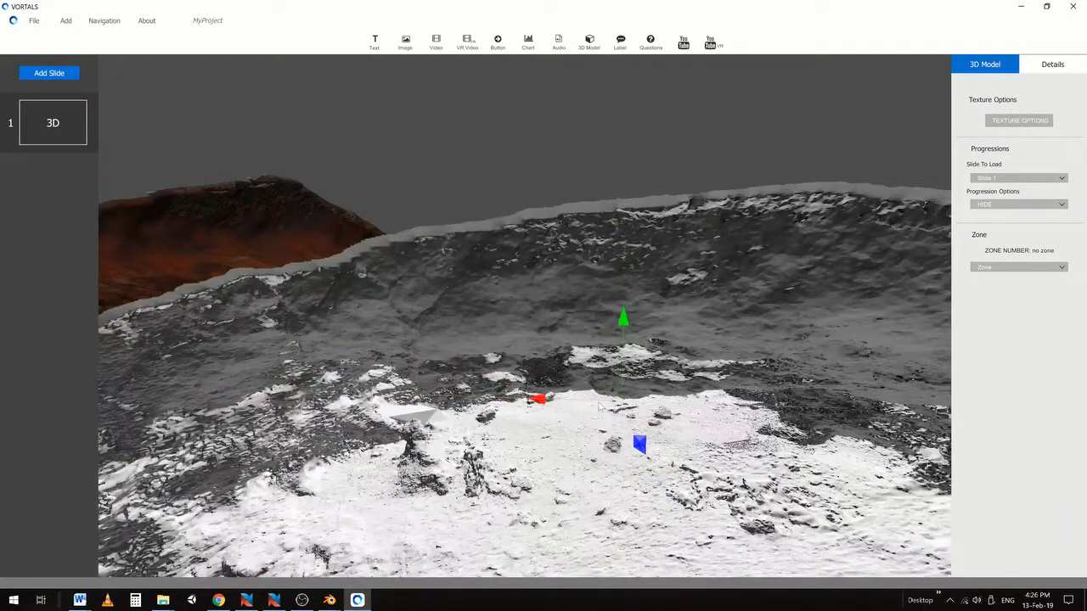
pyautogui.moveTo(582, 403); pyautogui.dragTo(729, 407)
pyautogui.moveTo(788, 423); pyautogui.dragTo(646, 301)
# Apply Cave_colour.jpg as the colour texture to the white cave model
pyautogui.click(1011, 126)
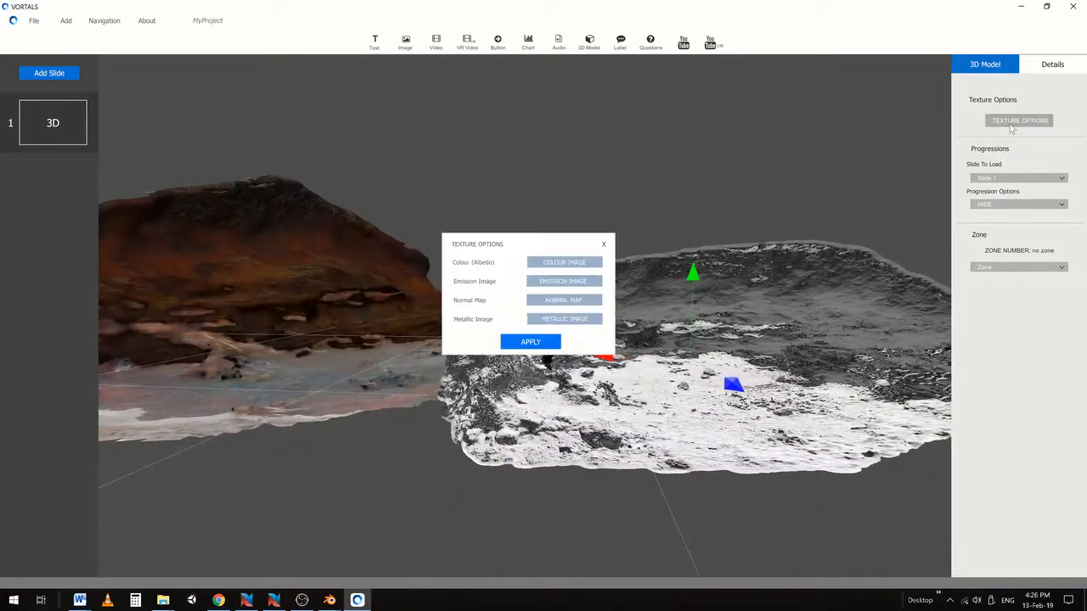
pyautogui.click(544, 265)
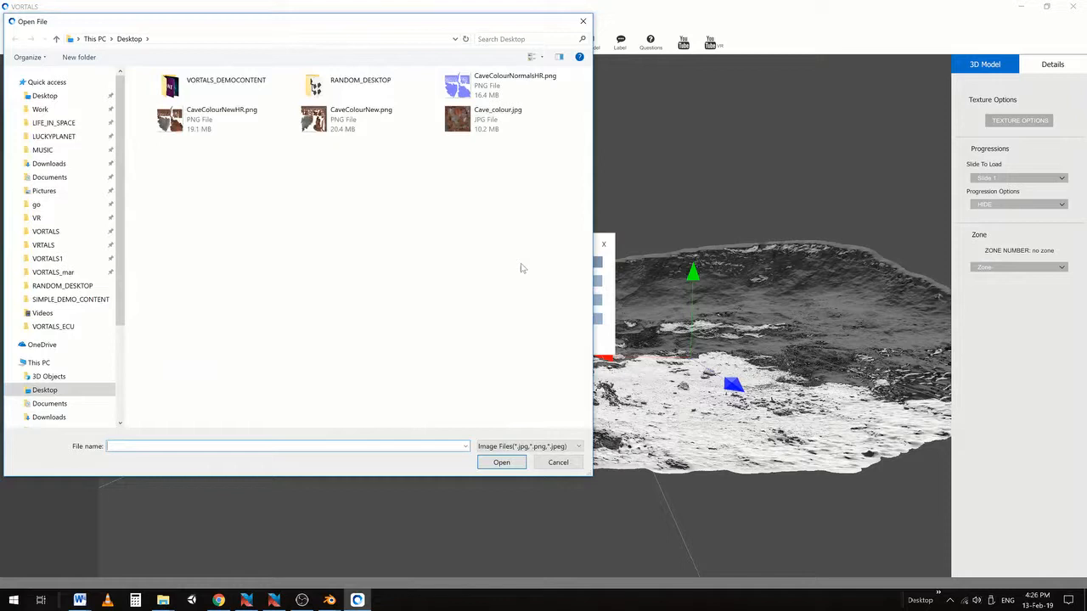
pyautogui.click(459, 119)
pyautogui.click(500, 466)
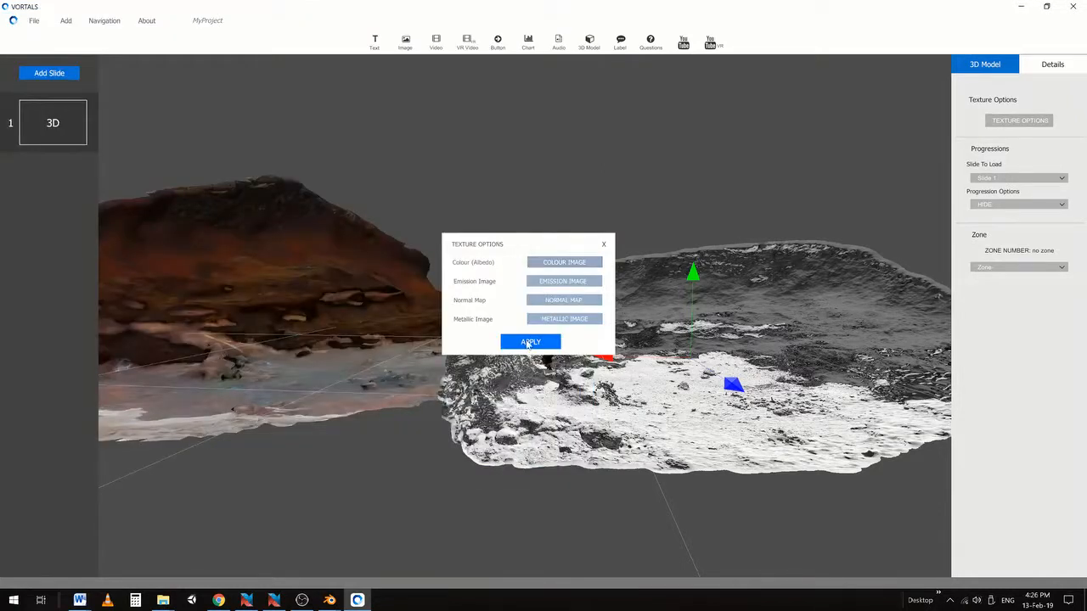
pyautogui.click(528, 342)
pyautogui.click(530, 344)
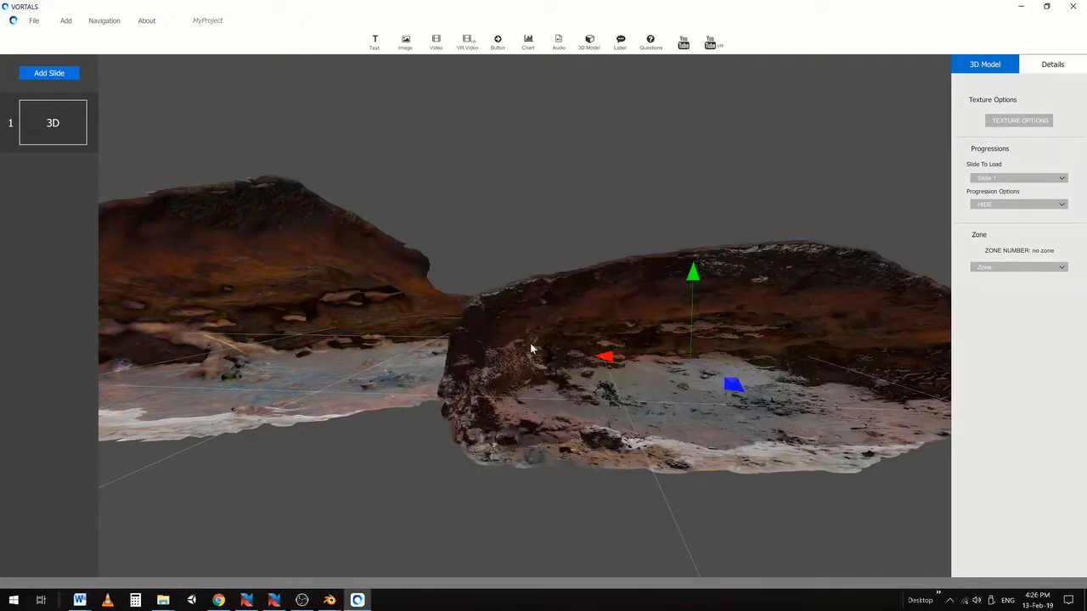
# Raise the right cave model and slide it toward the left one
pyautogui.moveTo(691, 311); pyautogui.dragTo(702, 275)
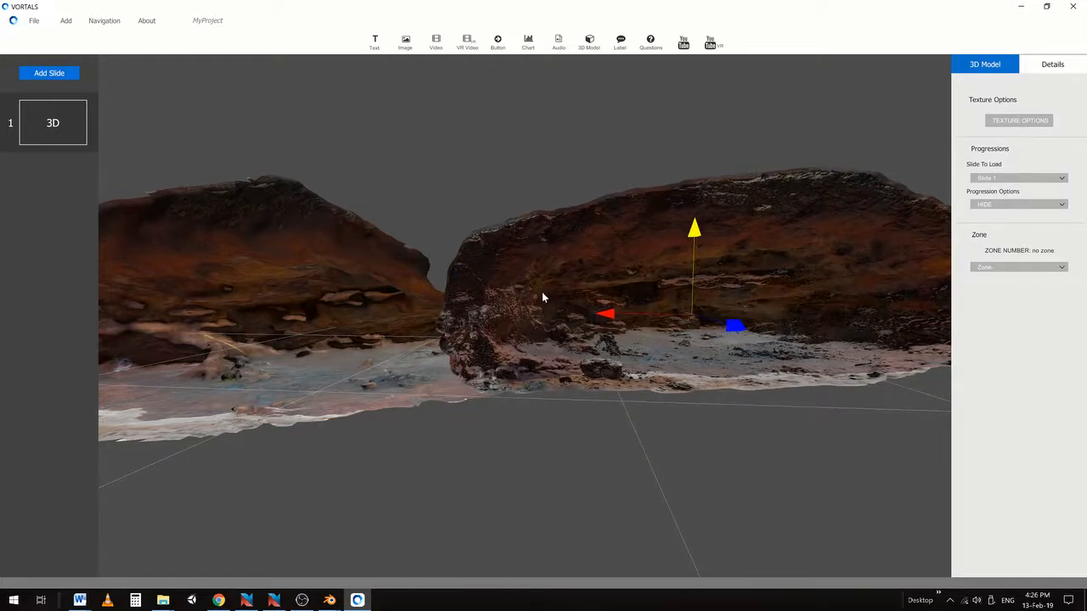
pyautogui.moveTo(542, 292); pyautogui.dragTo(645, 332, button='middle')
pyautogui.moveTo(536, 339); pyautogui.dragTo(560, 332, button='right')
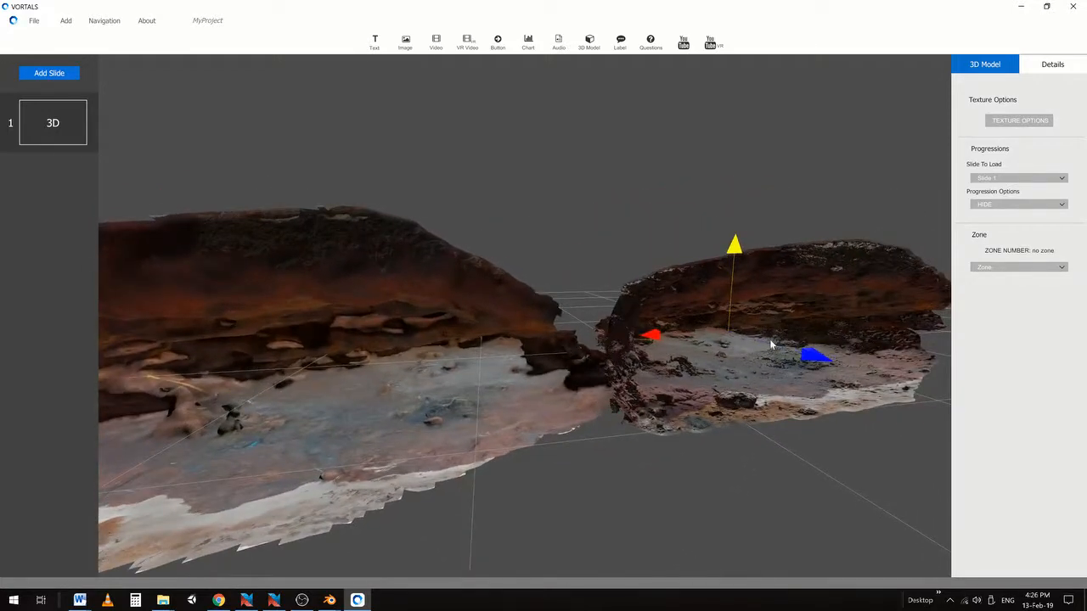
pyautogui.moveTo(770, 341); pyautogui.dragTo(733, 328)
pyautogui.scroll(3, 703, 380)
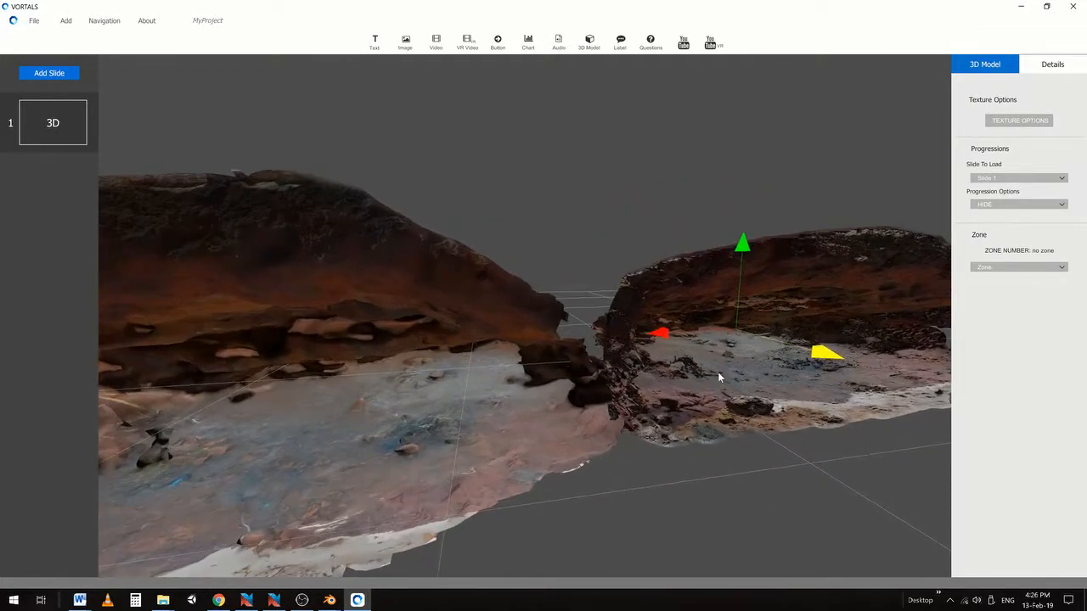
pyautogui.moveTo(719, 377); pyautogui.dragTo(678, 375, button='right')
pyautogui.moveTo(678, 375); pyautogui.dragTo(813, 343, button='middle')
pyautogui.moveTo(377, 361); pyautogui.dragTo(310, 377, button='middle')
pyautogui.scroll(5, 371, 393)
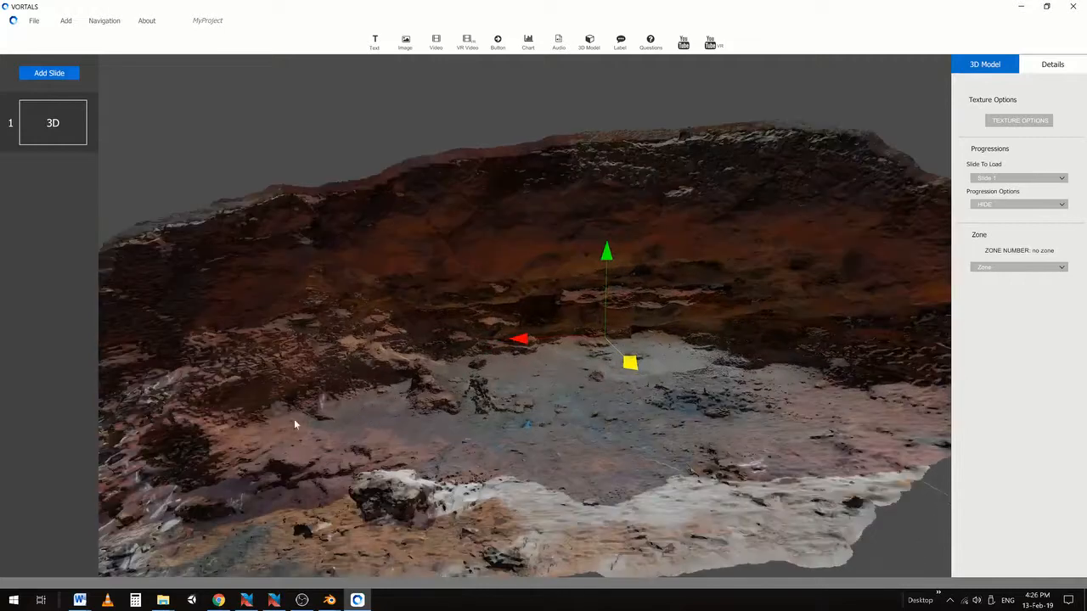
# Orbit and zoom around the two textured caves to inspect them
pyautogui.moveTo(395, 453); pyautogui.dragTo(618, 392, button='right')
pyautogui.moveTo(313, 391); pyautogui.dragTo(837, 392, button='middle')
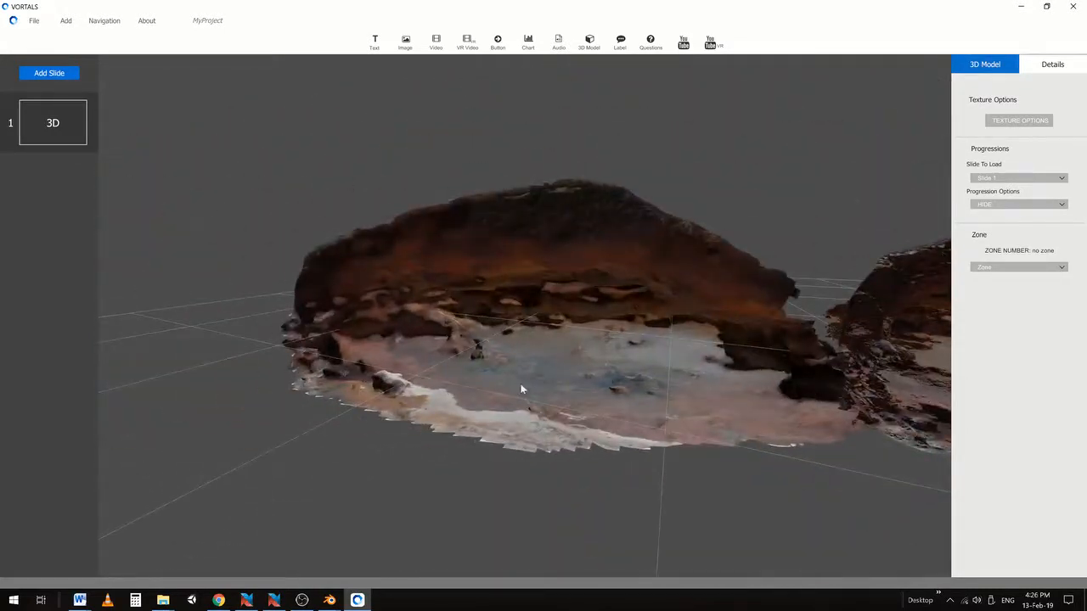
pyautogui.moveTo(521, 388); pyautogui.dragTo(759, 376, button='right')
pyautogui.scroll(7, 626, 411)
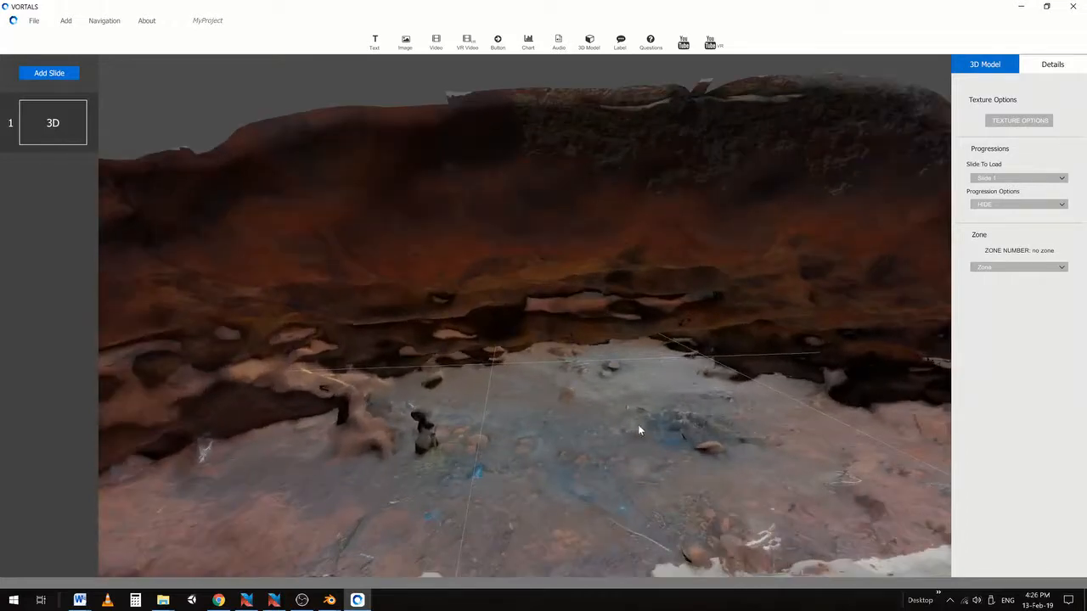
pyautogui.moveTo(639, 428); pyautogui.dragTo(640, 391, button='middle')
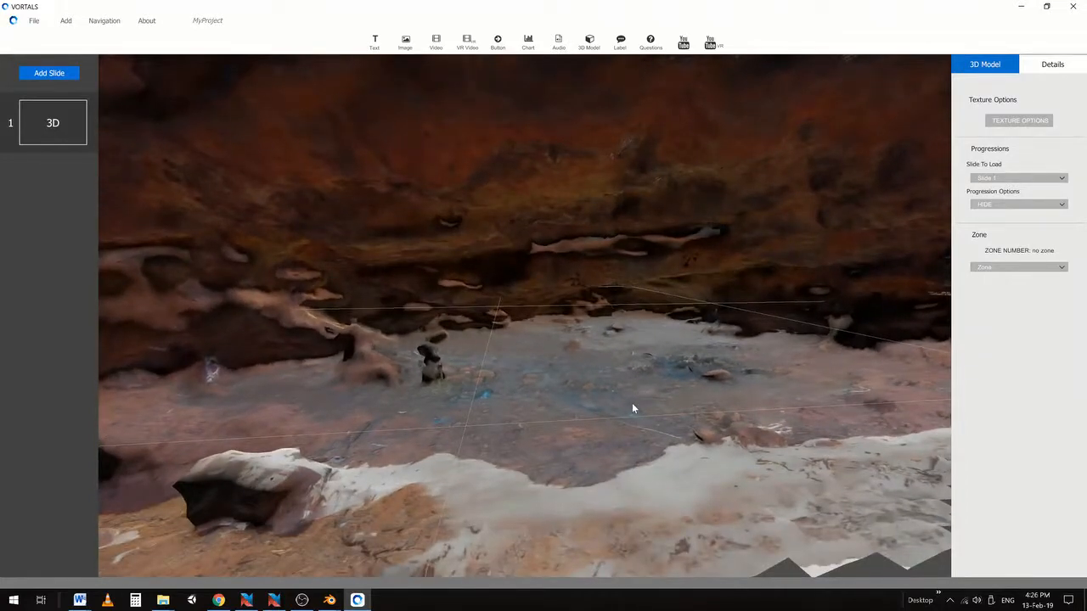
pyautogui.scroll(-6, 632, 403)
pyautogui.scroll(3, 611, 396)
pyautogui.moveTo(585, 371); pyautogui.dragTo(309, 403, button='right')
pyautogui.moveTo(310, 402); pyautogui.dragTo(624, 378, button='middle')
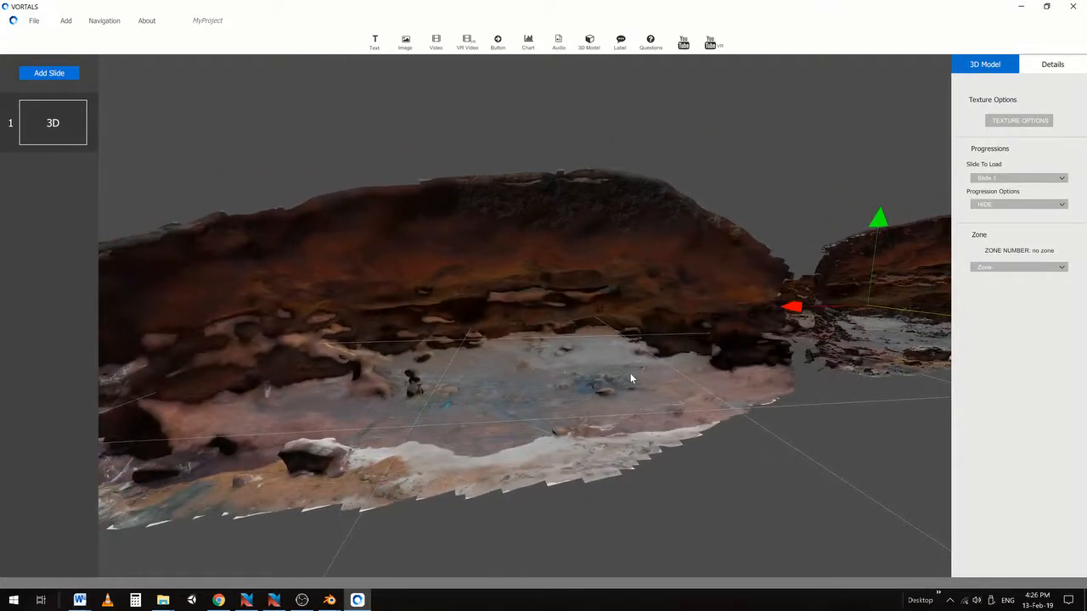
pyautogui.scroll(-3, 630, 374)
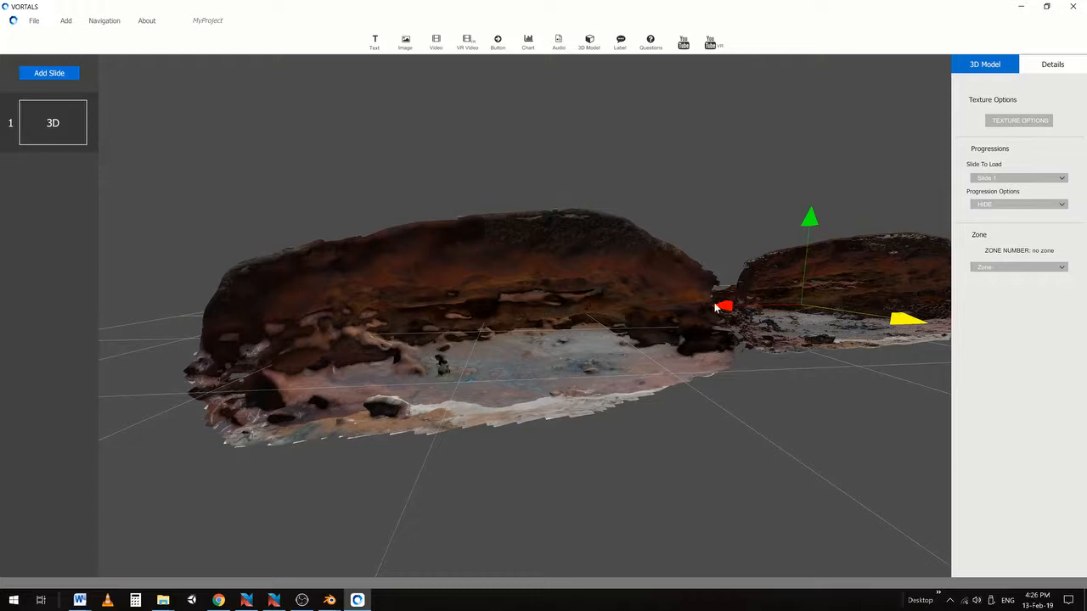
# Pull the left cave model toward the camera and start adding another 3D model
pyautogui.click(545, 338)
pyautogui.moveTo(490, 333); pyautogui.dragTo(178, 347)
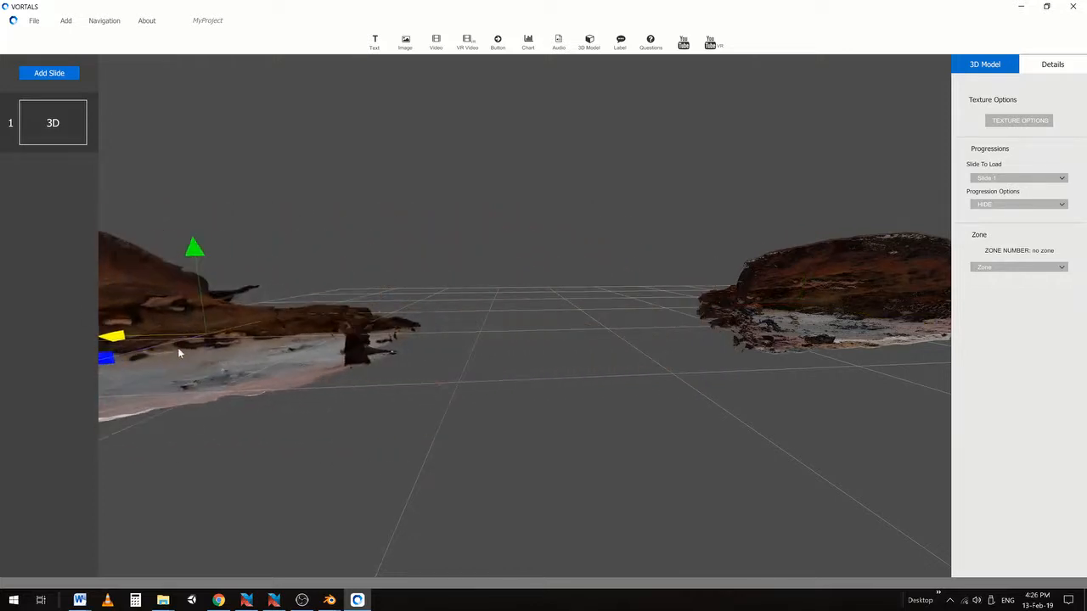
pyautogui.click(587, 44)
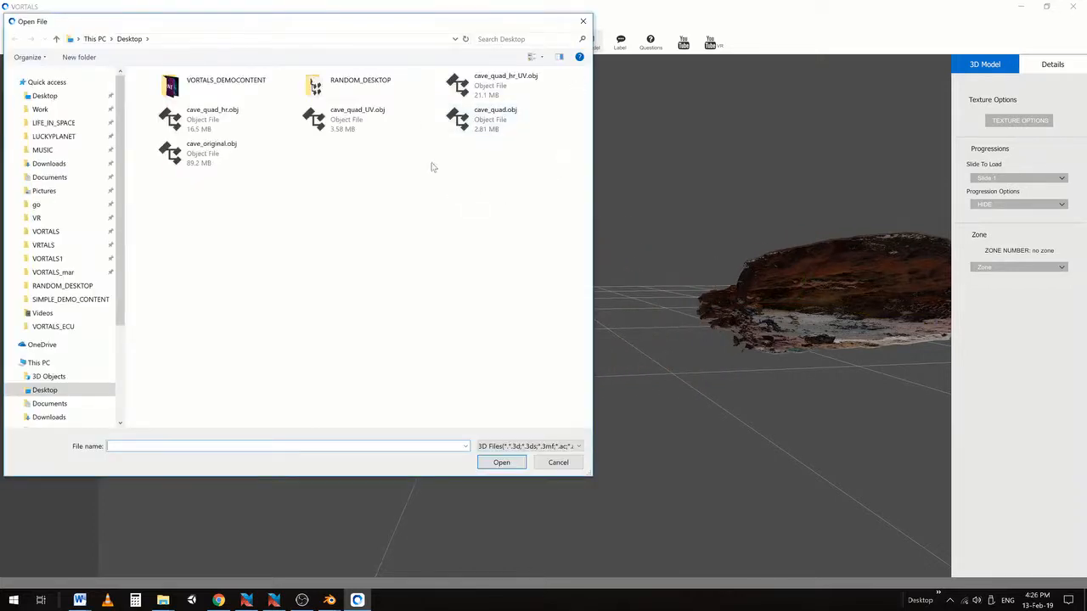
# Load cave_quad_hr_UV.obj and move the new white model to the left
pyautogui.click(475, 88)
pyautogui.click(501, 462)
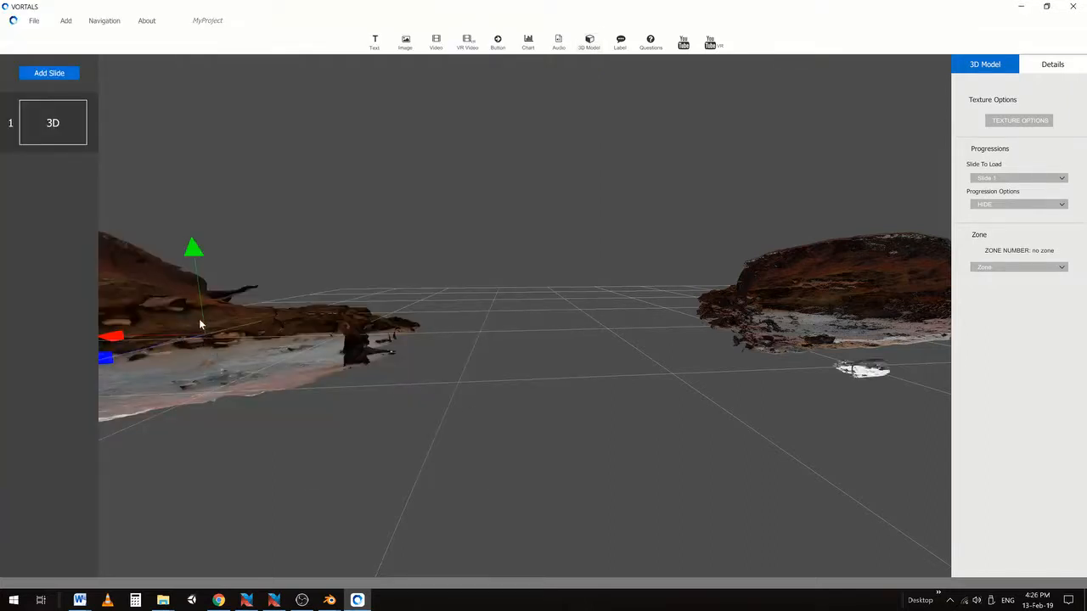
pyautogui.click(851, 375)
pyautogui.moveTo(796, 370); pyautogui.dragTo(617, 382)
# Scale the white model up between the textured caves and zoom out to show all three
pyautogui.rightClick(592, 396)
pyautogui.click(623, 435)
pyautogui.rightClick(616, 383)
pyautogui.click(638, 395)
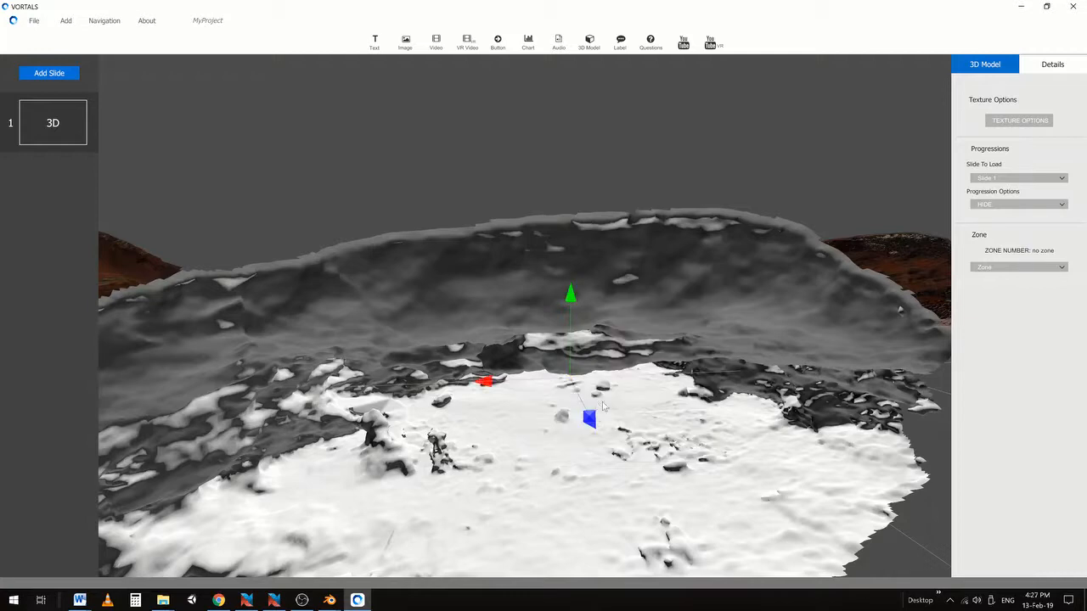
pyautogui.scroll(-5, 595, 398)
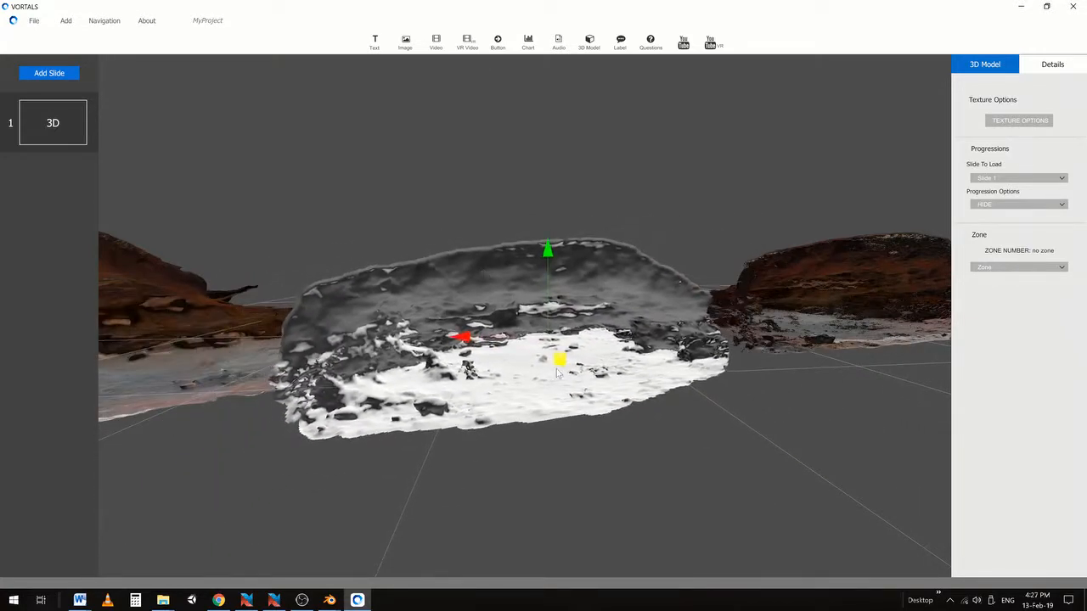
pyautogui.scroll(-3, 557, 372)
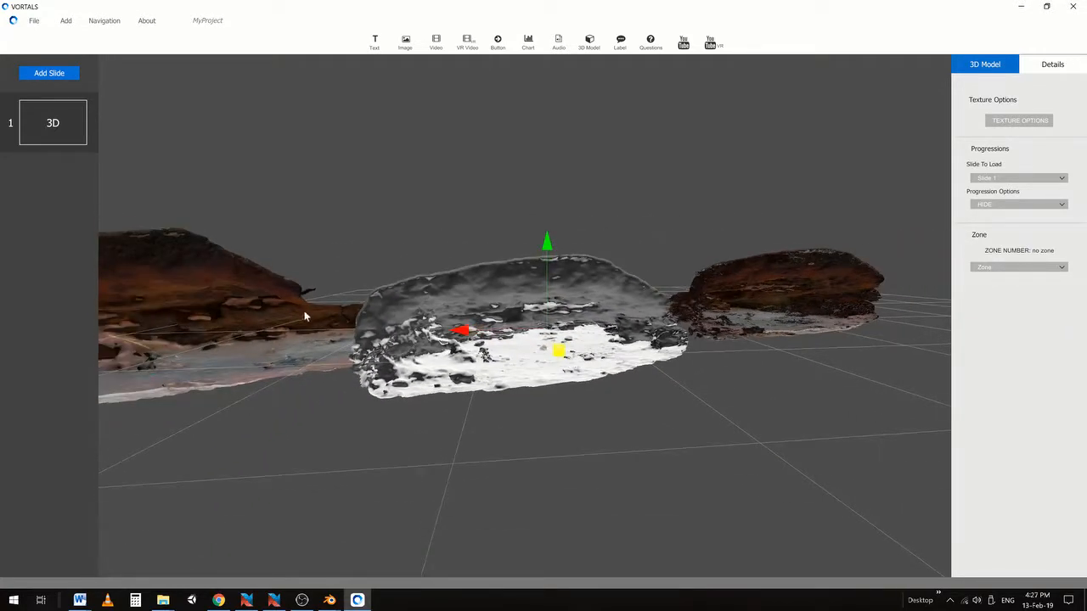
pyautogui.click(781, 305)
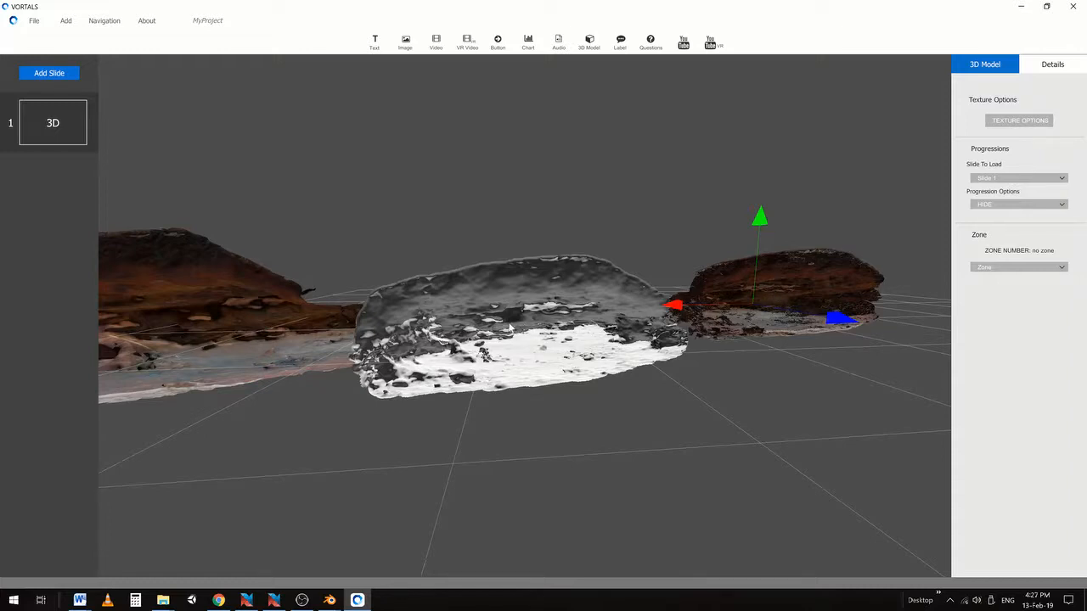
pyautogui.moveTo(431, 340); pyautogui.dragTo(471, 382, button='middle')
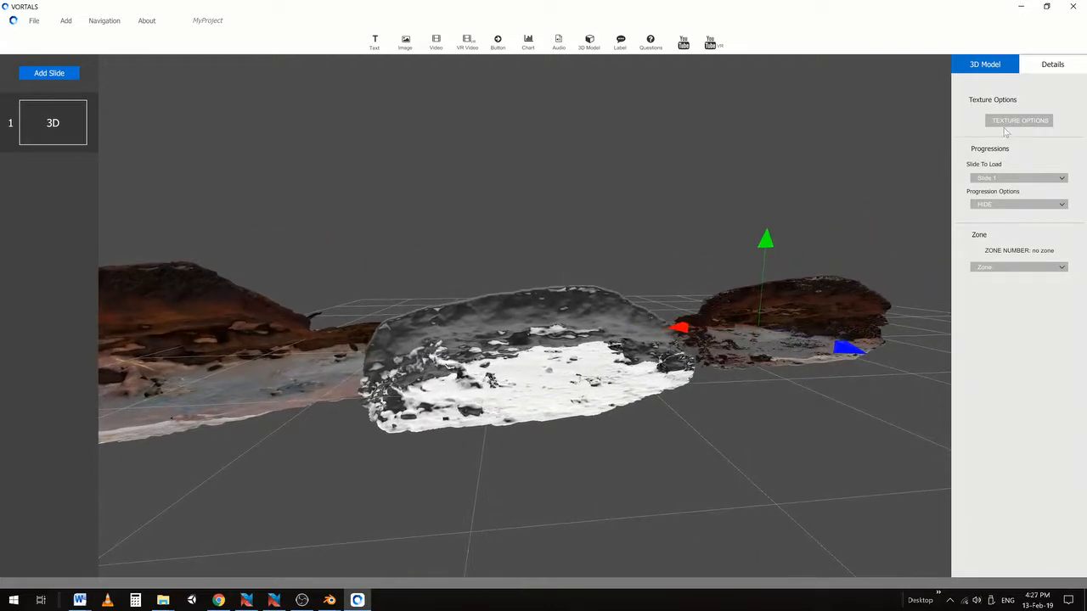
# Apply CaveColourNewHR.png as the colour texture to the white middle model
pyautogui.click(546, 365)
pyautogui.click(1019, 119)
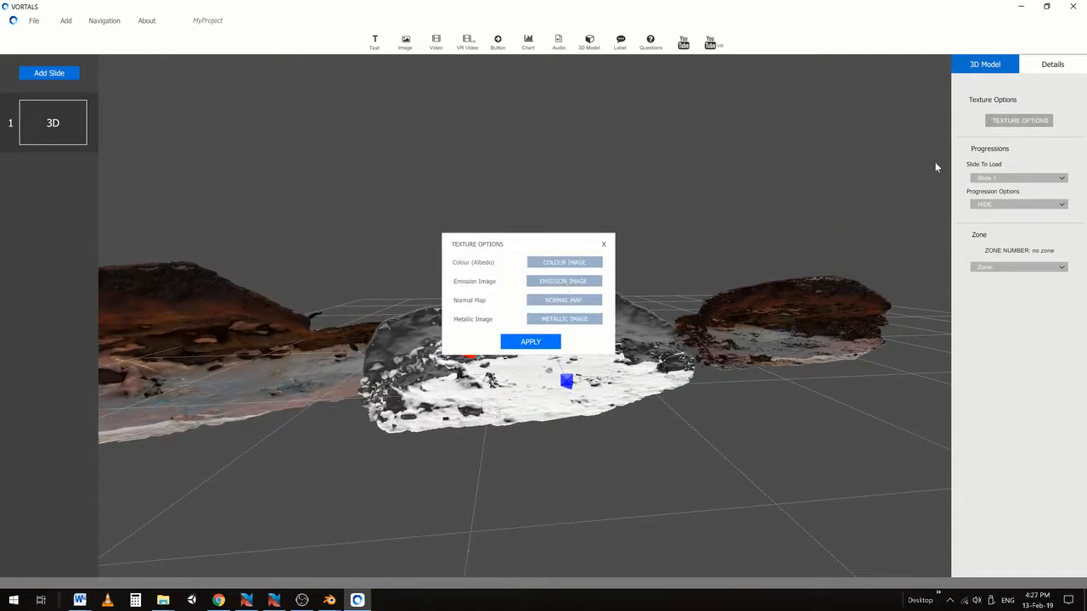
pyautogui.click(560, 263)
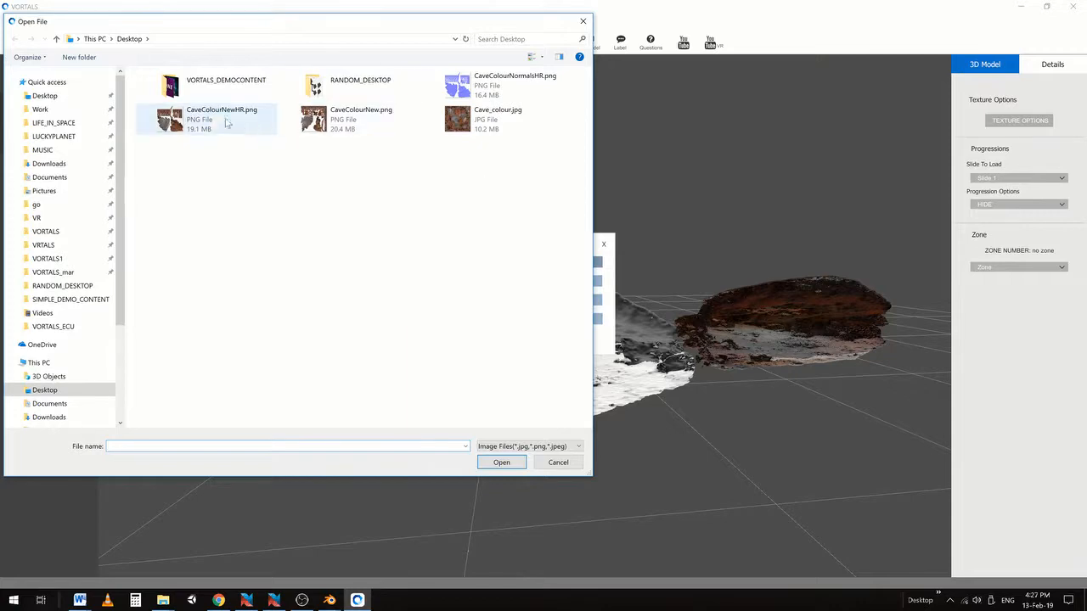
pyautogui.click(196, 120)
pyautogui.click(499, 463)
pyautogui.click(532, 345)
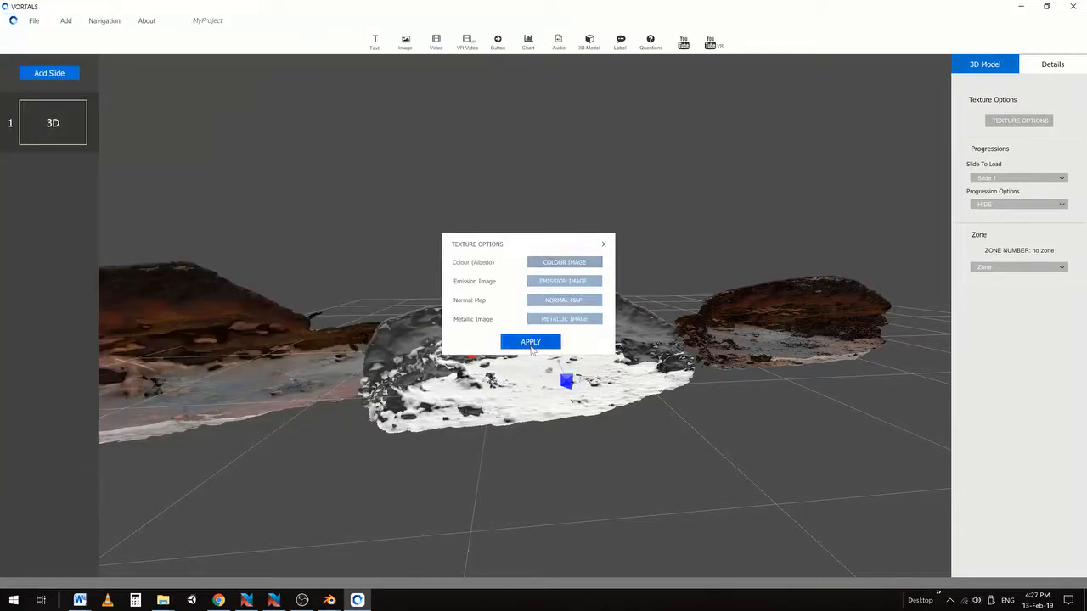
# Orbit and pan around the three textured cave models to inspect them
pyautogui.moveTo(615, 400); pyautogui.dragTo(299, 356, button='middle')
pyautogui.moveTo(638, 421); pyautogui.dragTo(678, 419, button='middle')
pyautogui.scroll(-3, 645, 422)
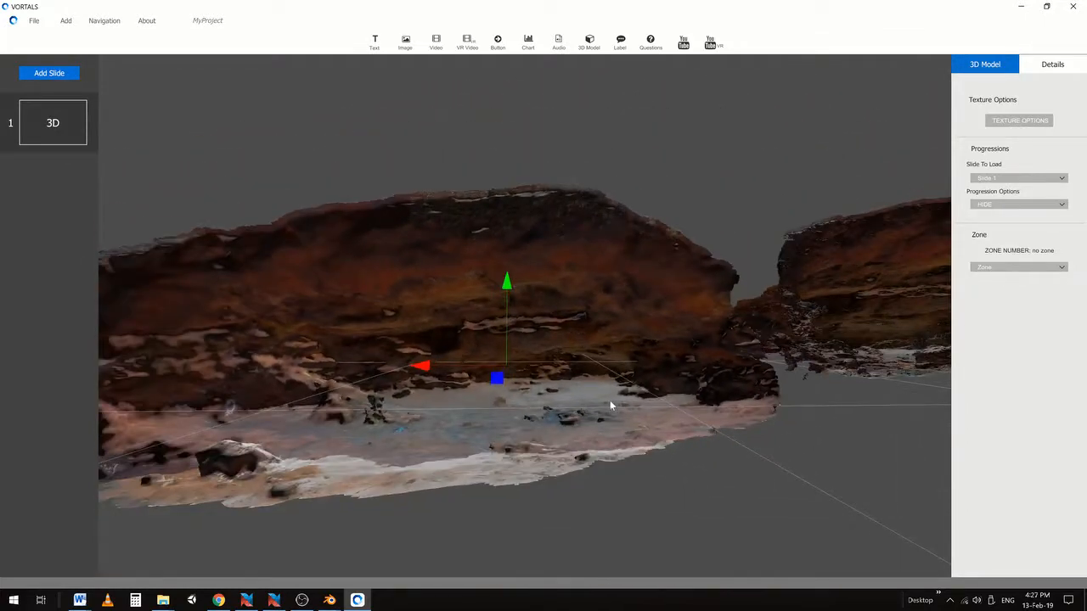
pyautogui.moveTo(610, 399); pyautogui.dragTo(646, 425, button='middle')
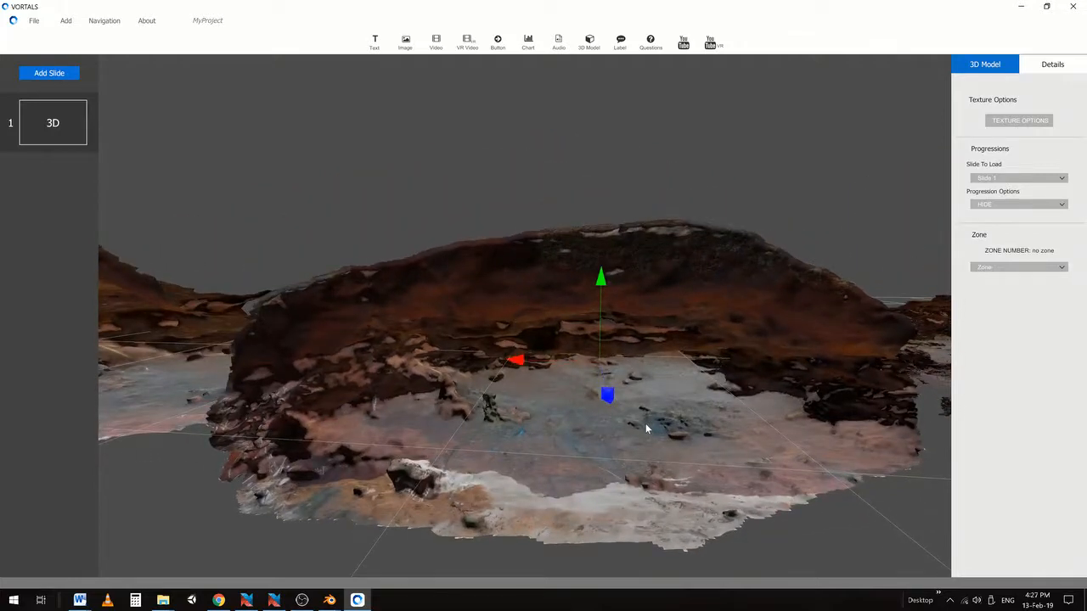
pyautogui.moveTo(705, 389); pyautogui.dragTo(621, 387, button='middle')
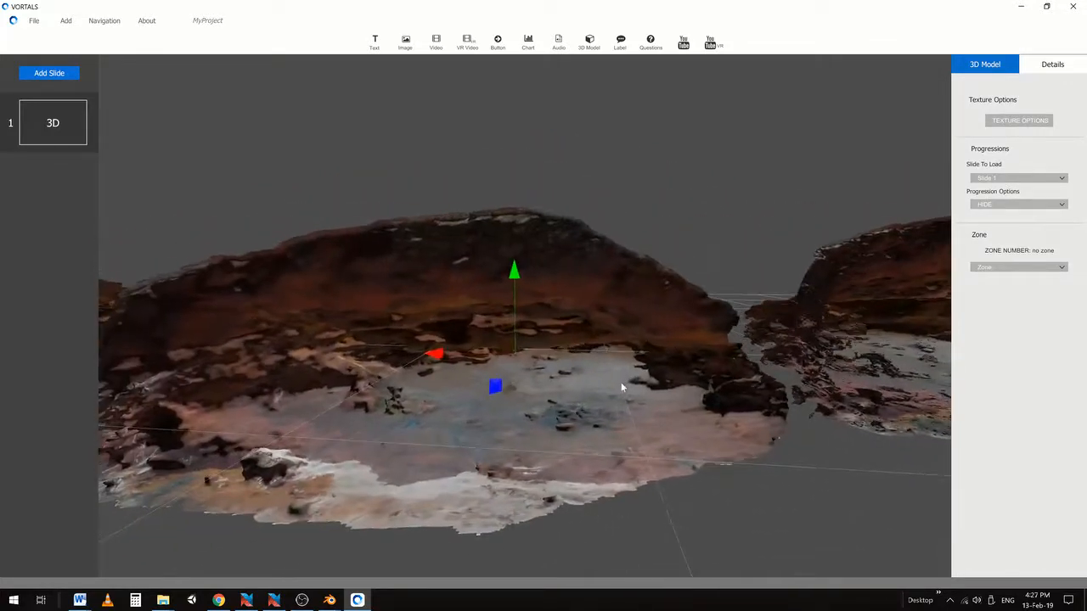
pyautogui.moveTo(327, 601)
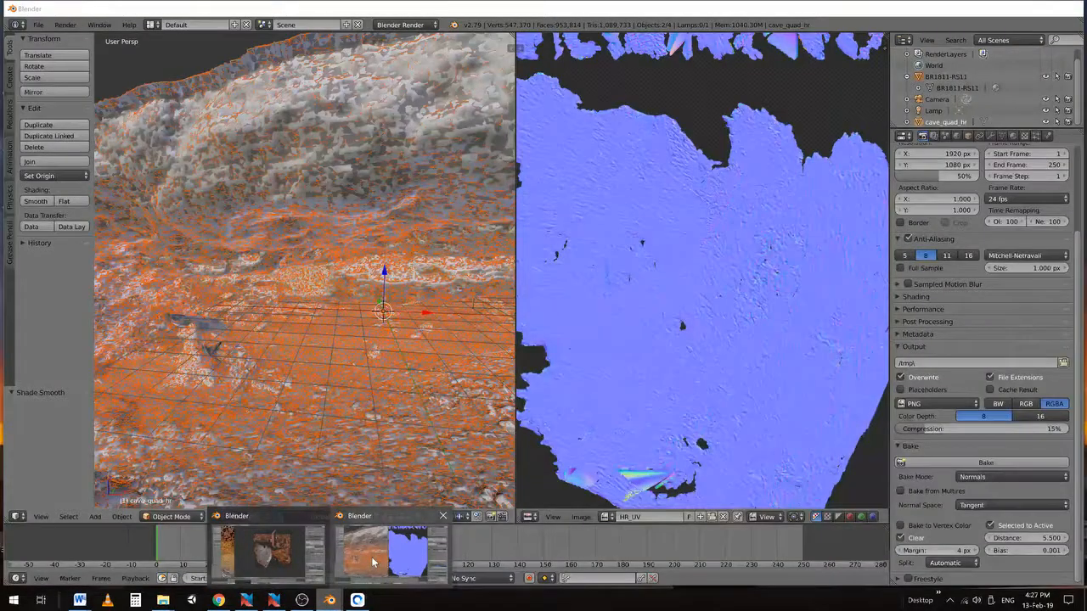
# Back in Blender, set the bake type to Textures
pyautogui.click(371, 556)
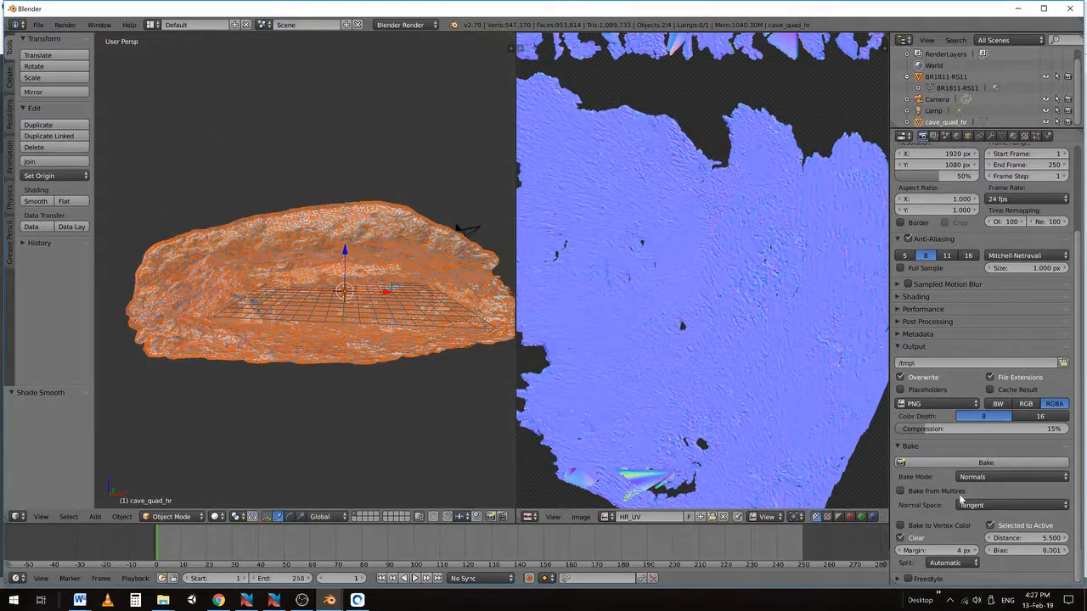
pyautogui.click(980, 476)
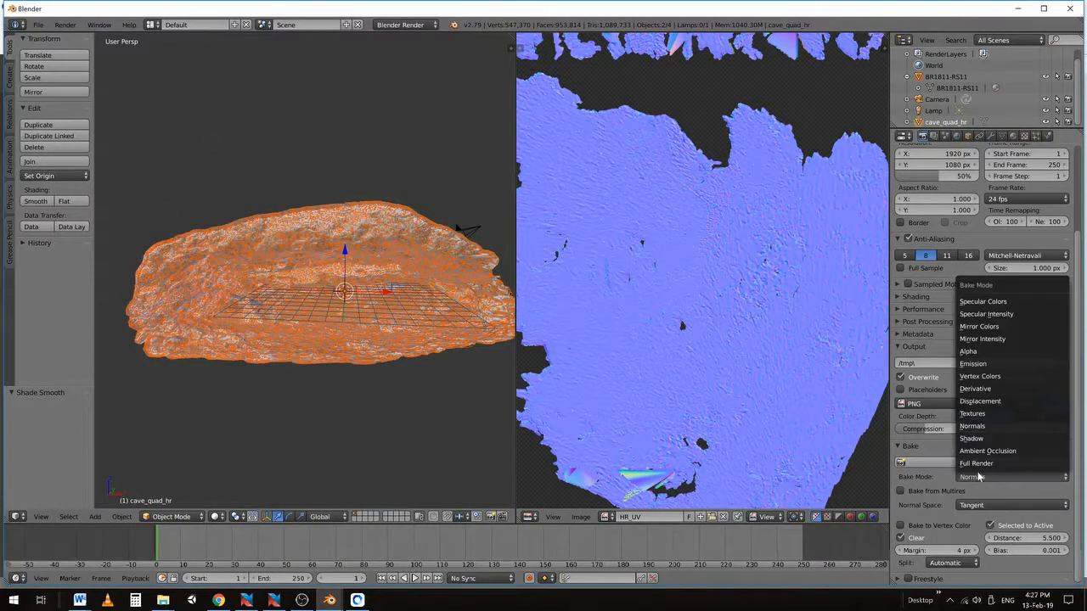
pyautogui.click(982, 416)
pyautogui.scroll(10, 346, 269)
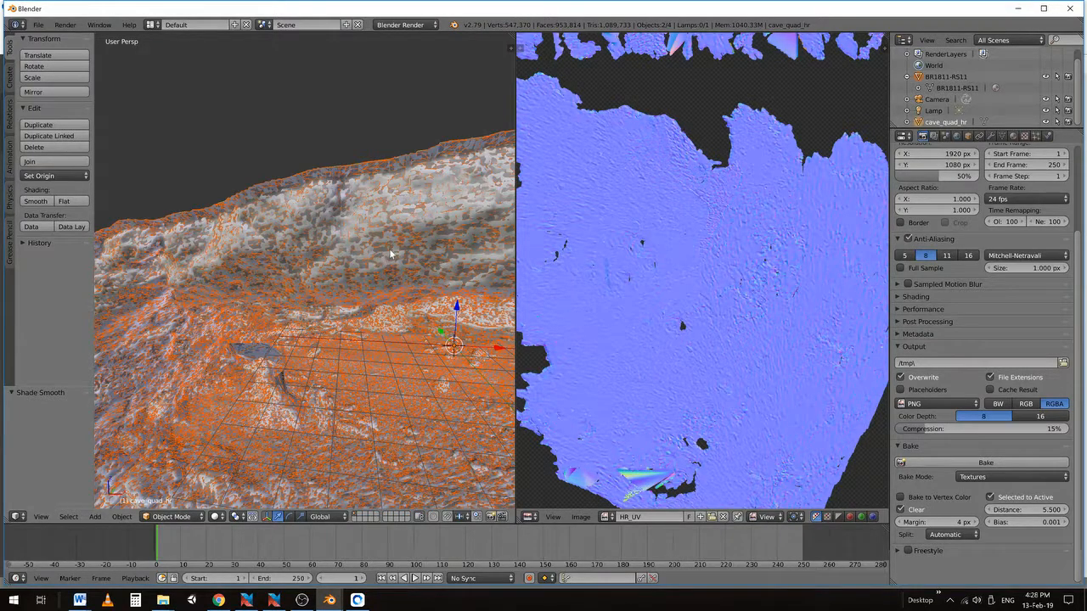
# Widen the 3D viewport, then zoom and orbit to view the cave mesh from above
pyautogui.moveTo(516, 250); pyautogui.dragTo(692, 255)
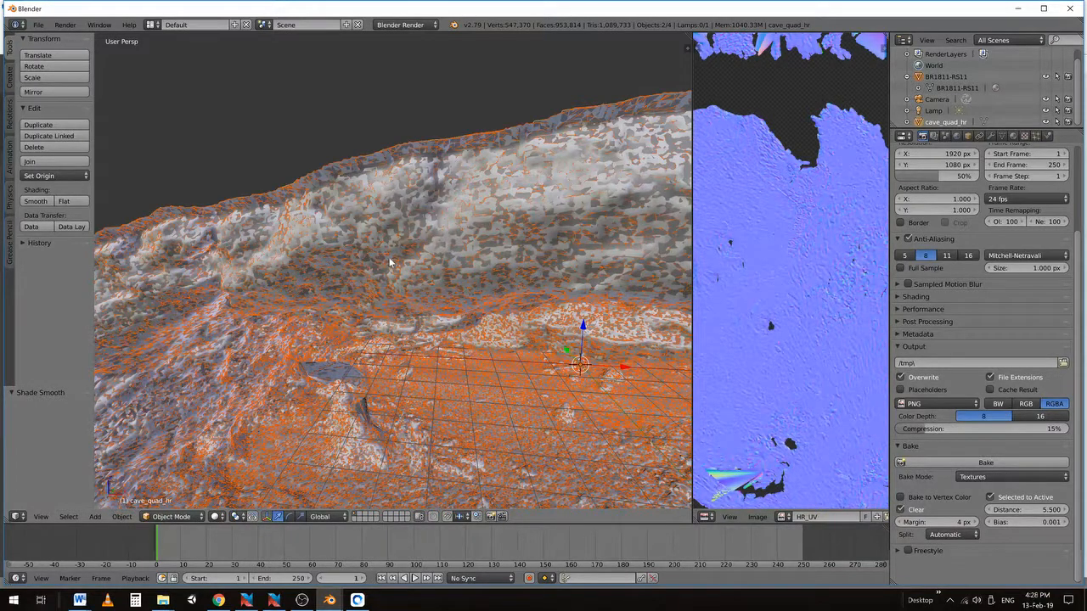
pyautogui.scroll(2, 416, 238)
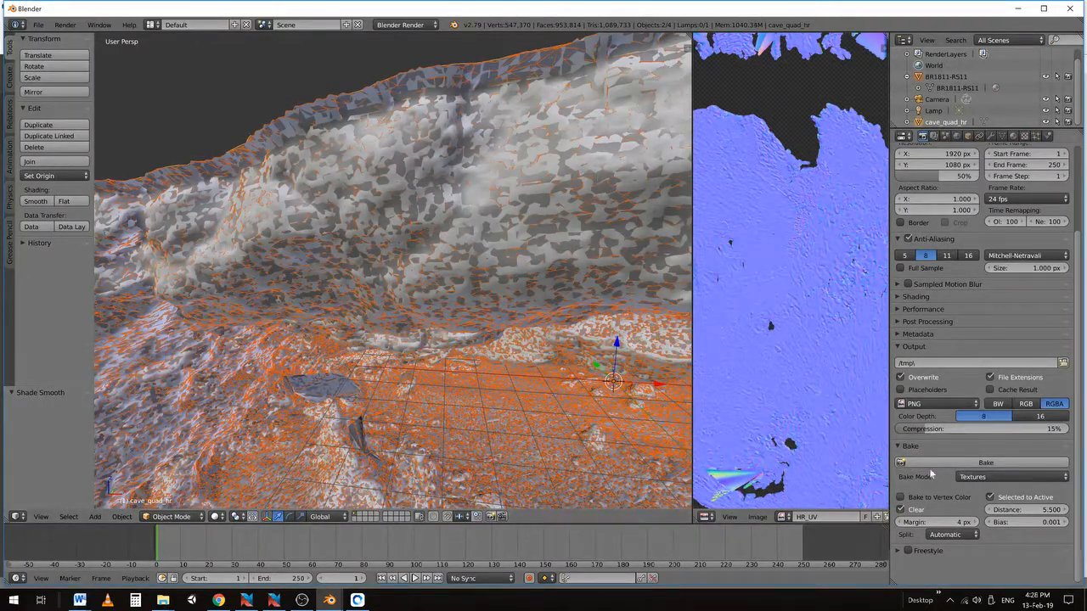
pyautogui.moveTo(419, 259); pyautogui.dragTo(361, 279, button='middle')
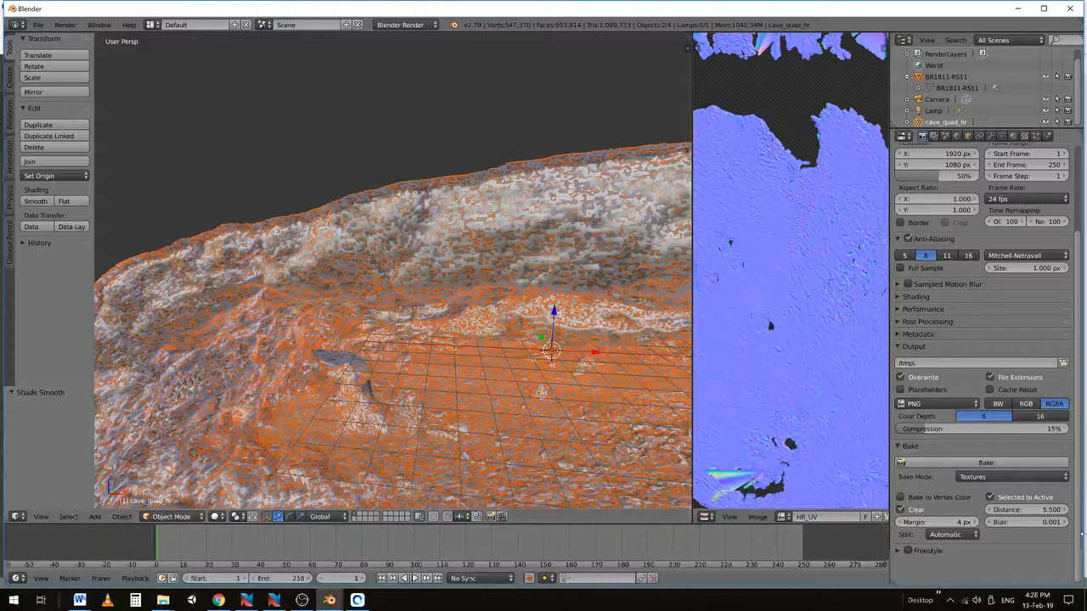
pyautogui.click(978, 478)
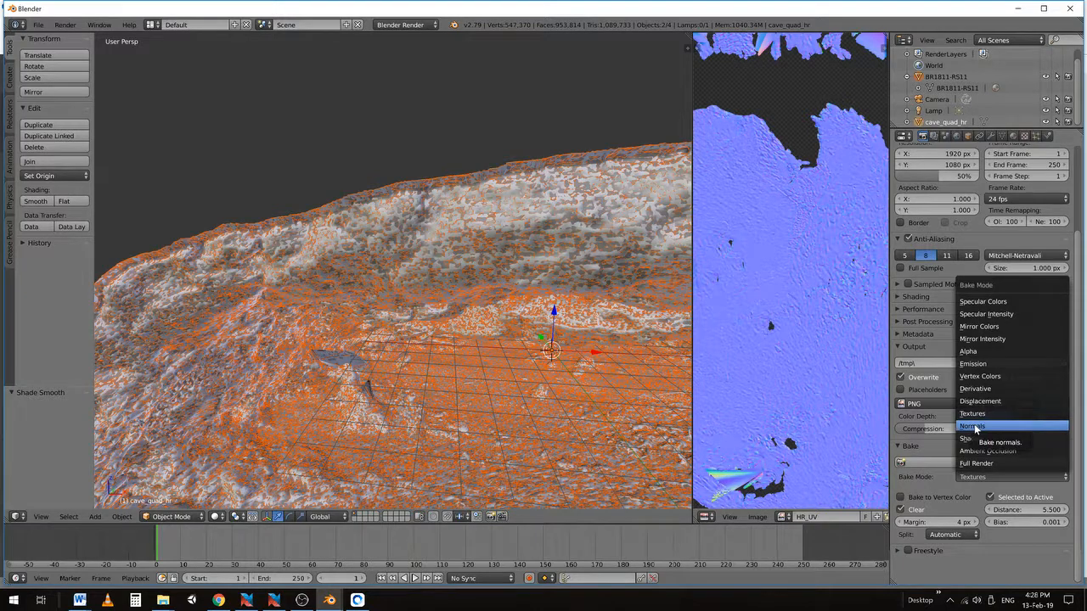
# Bake a Normals map from BR1811-RS11 selected to active cave_quad_hr
pyautogui.click(976, 426)
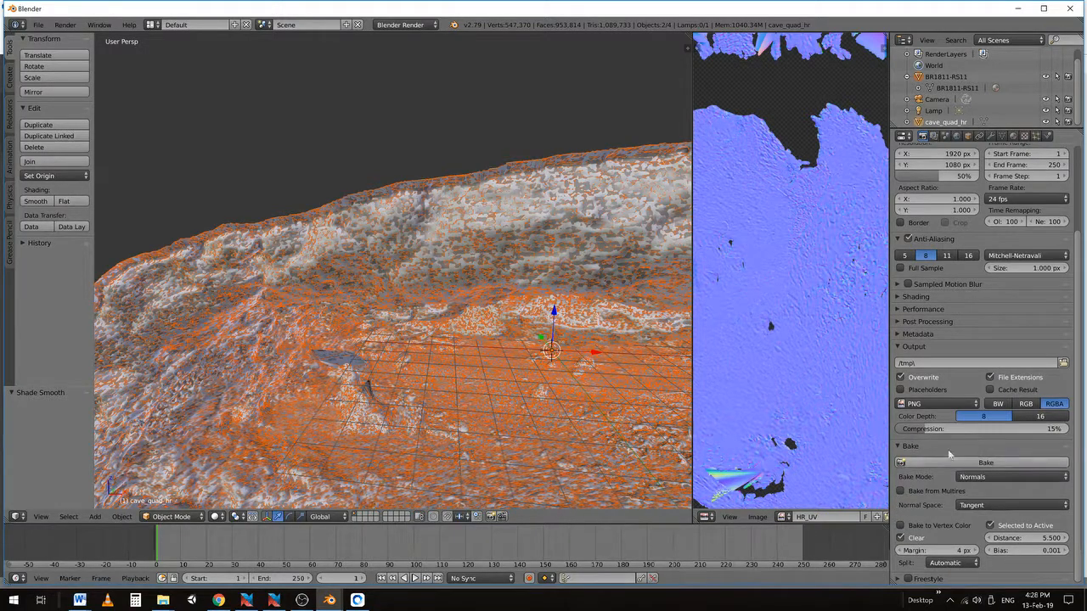
pyautogui.click(908, 77)
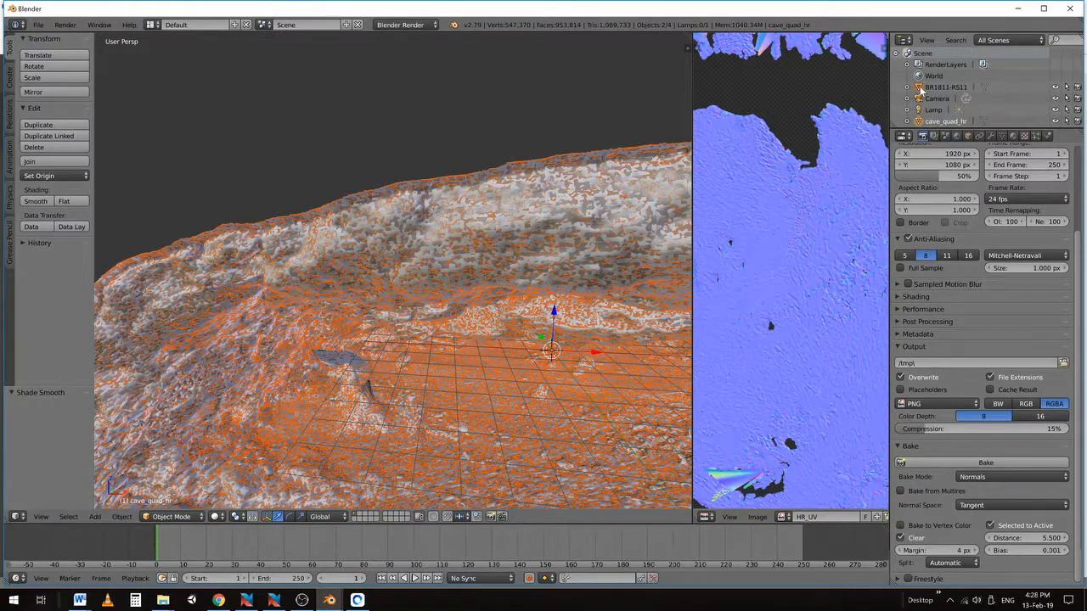
pyautogui.click(921, 88)
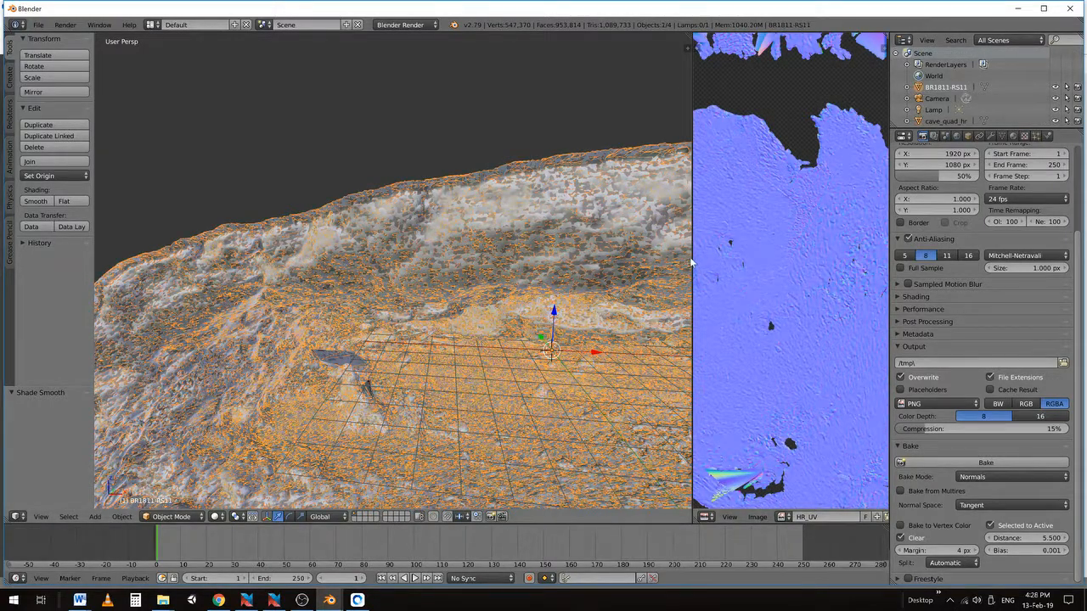
pyautogui.moveTo(693, 261); pyautogui.dragTo(548, 263)
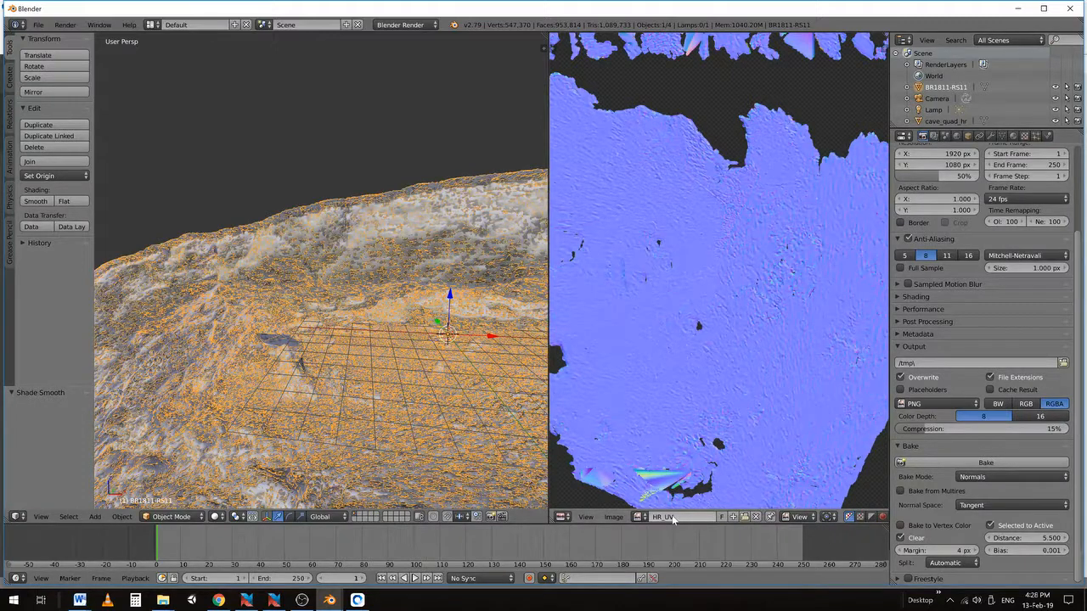
pyautogui.keyDown('ctrl'); pyautogui.click(908, 123); pyautogui.keyUp('ctrl')
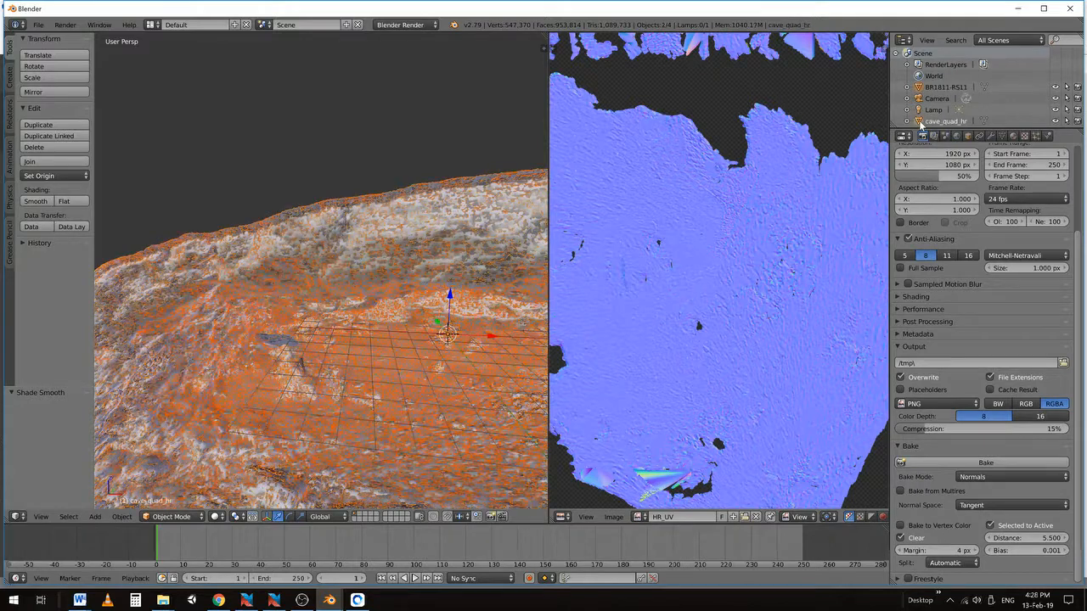
pyautogui.click(980, 463)
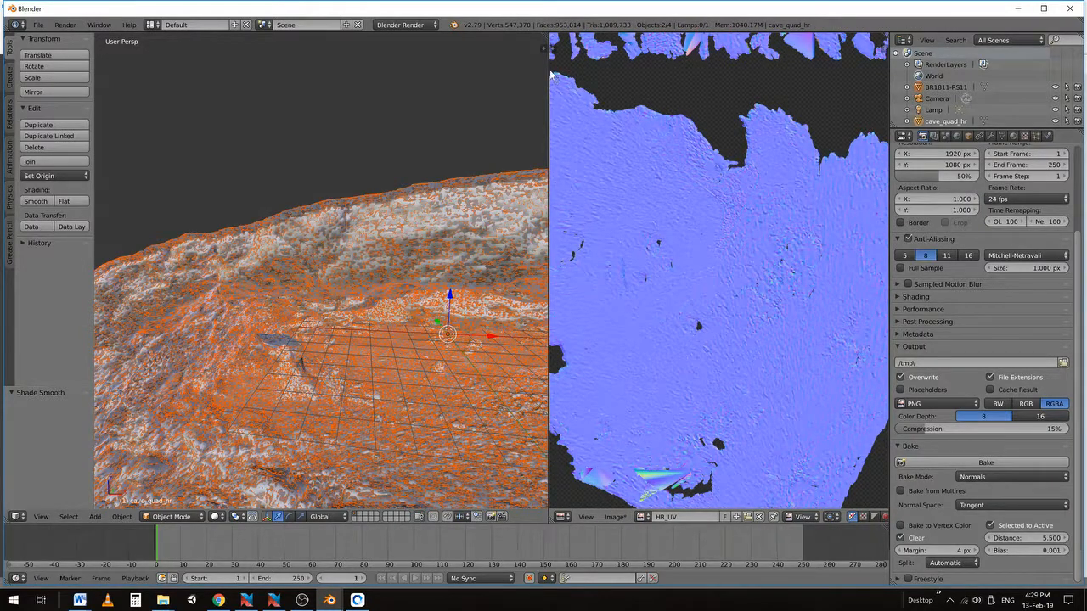
# Enlarge the image editor and pan around the baked normal map's UV islands
pyautogui.moveTo(547, 70); pyautogui.dragTo(265, 89)
pyautogui.scroll(-2, 682, 252)
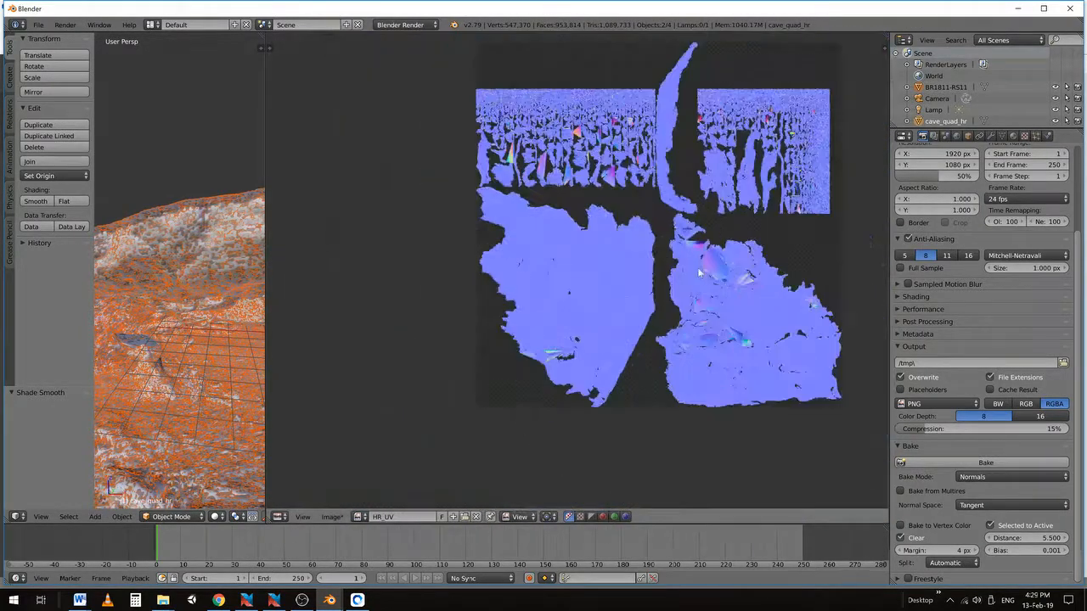
pyautogui.scroll(5, 665, 267)
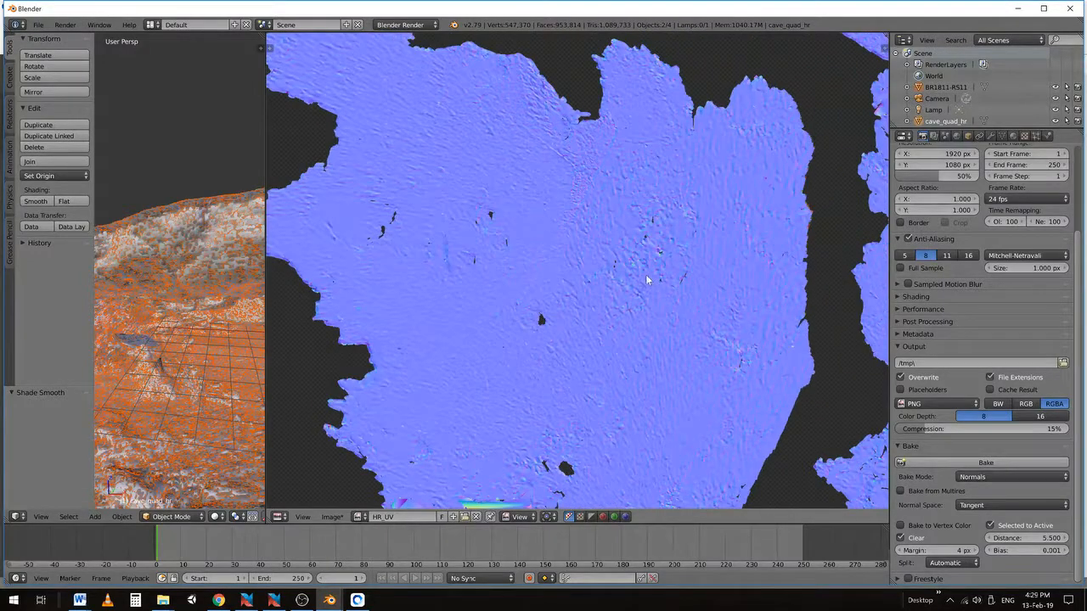
pyautogui.moveTo(715, 201); pyautogui.dragTo(533, 173, button='middle')
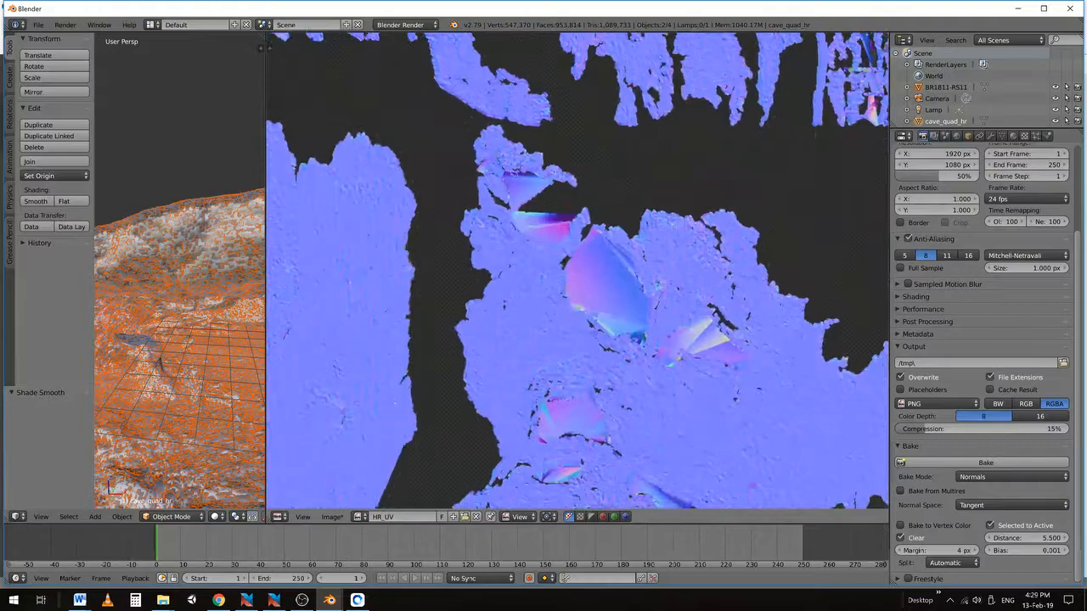
pyautogui.moveTo(544, 479); pyautogui.dragTo(443, 255, button='middle')
pyautogui.scroll(-2, 607, 211)
pyautogui.moveTo(609, 213); pyautogui.dragTo(817, 318, button='middle')
pyautogui.moveTo(722, 138); pyautogui.dragTo(689, 269, button='middle')
pyautogui.scroll(5, 670, 271)
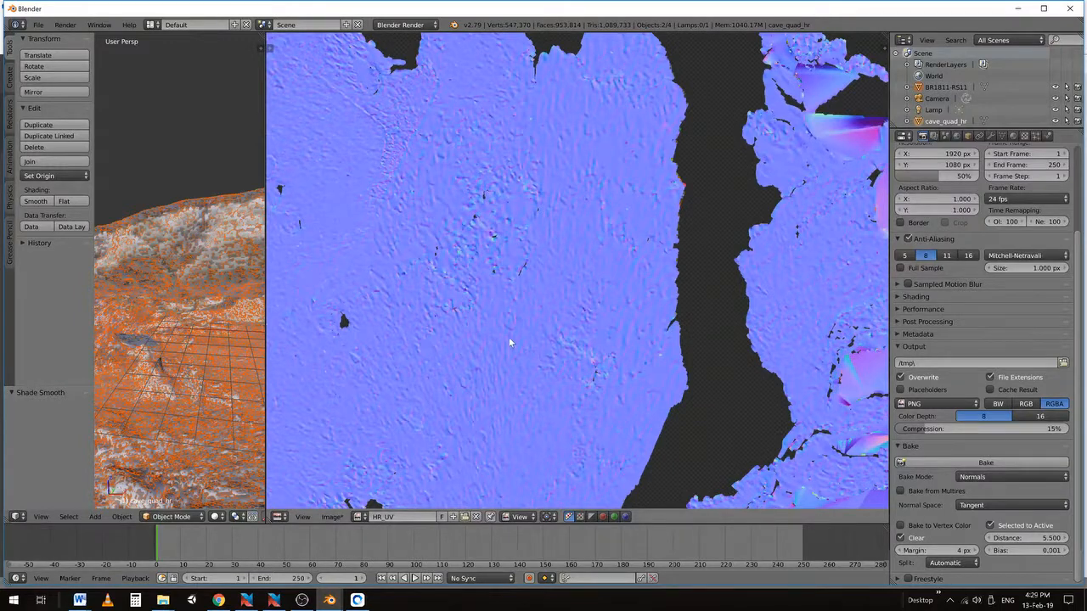
pyautogui.scroll(-2, 508, 342)
pyautogui.moveTo(474, 296); pyautogui.dragTo(501, 381, button='middle')
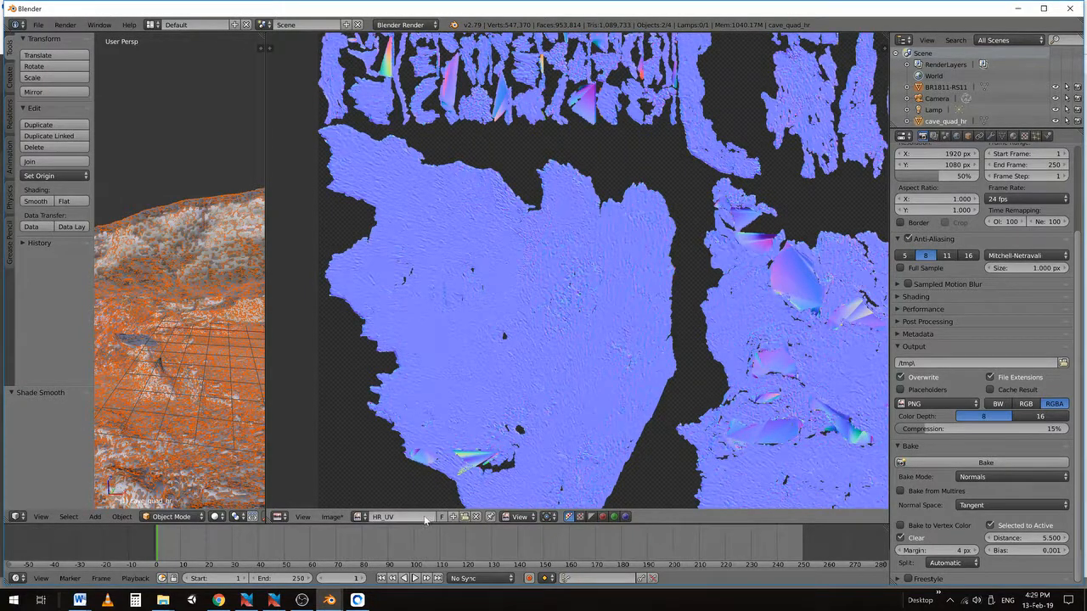
# Save the baked normal map to the Desktop as CaveColourNormalsHR.png
pyautogui.click(342, 516)
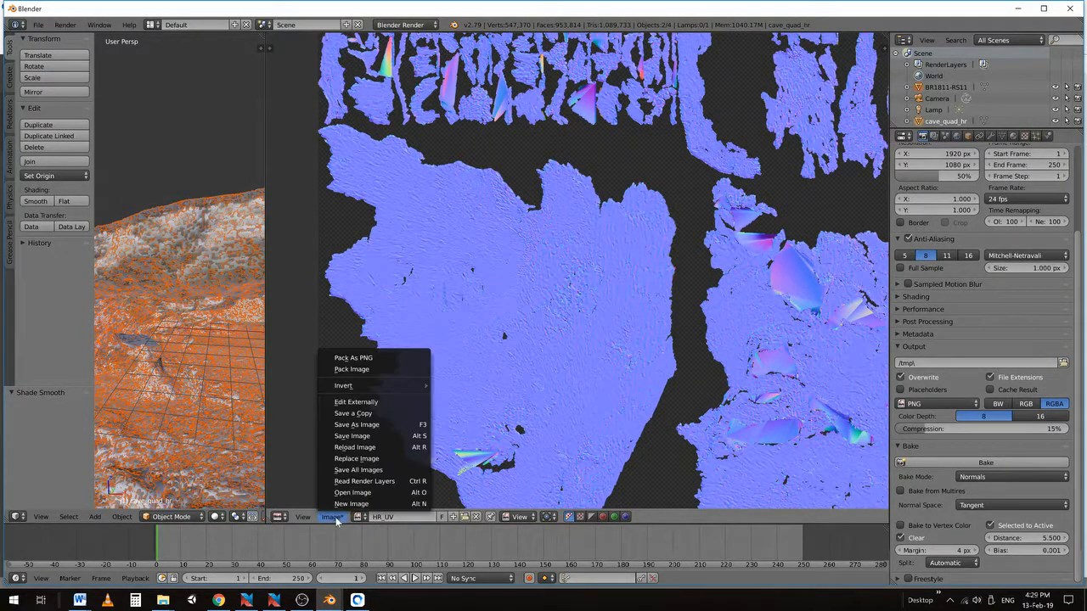
pyautogui.click(354, 426)
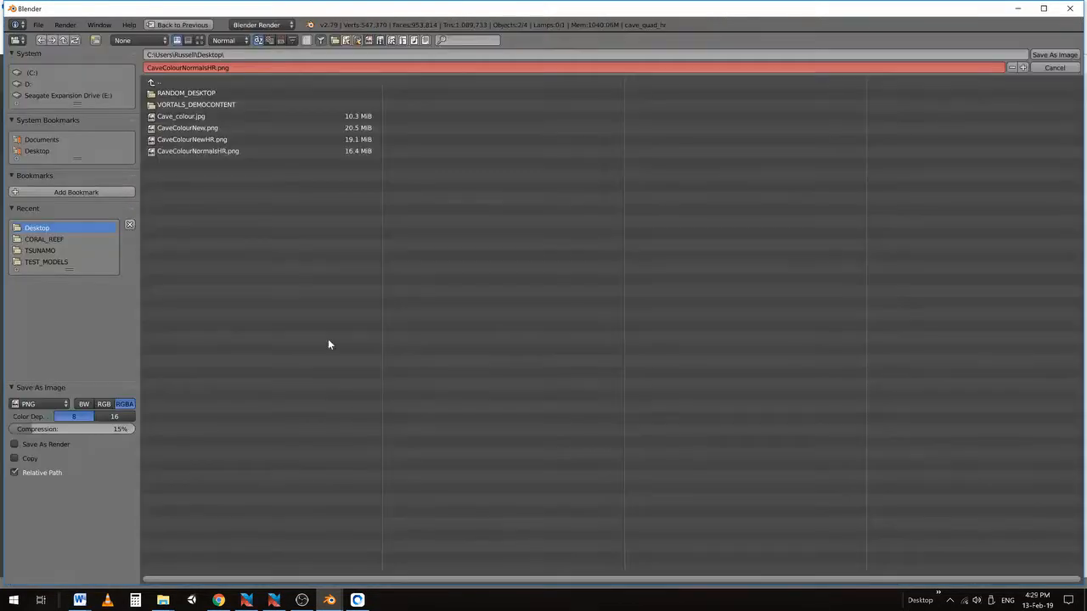
pyautogui.click(177, 150)
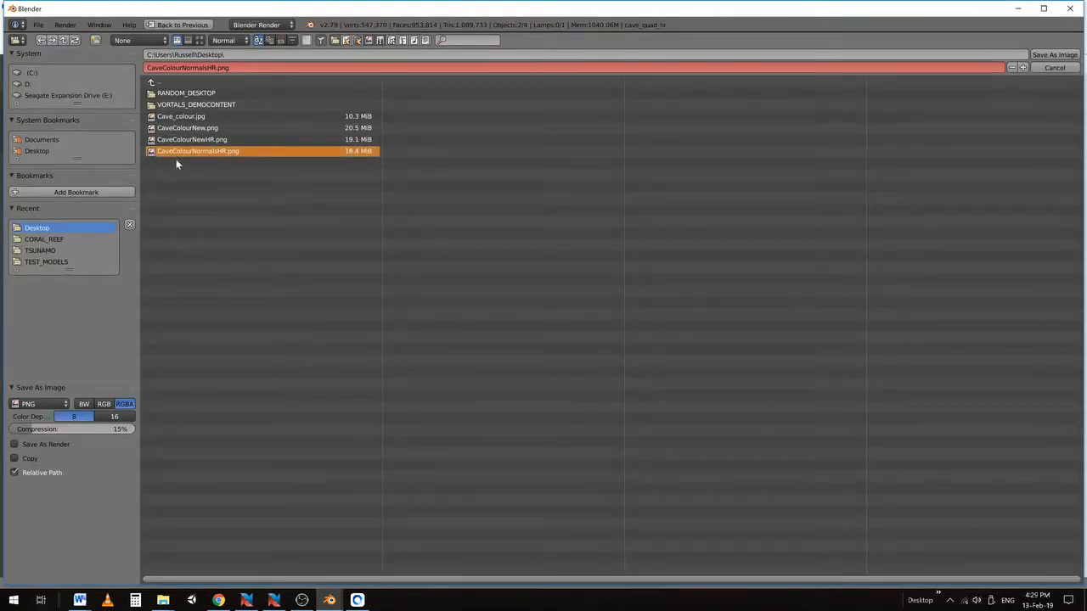
pyautogui.click(1049, 55)
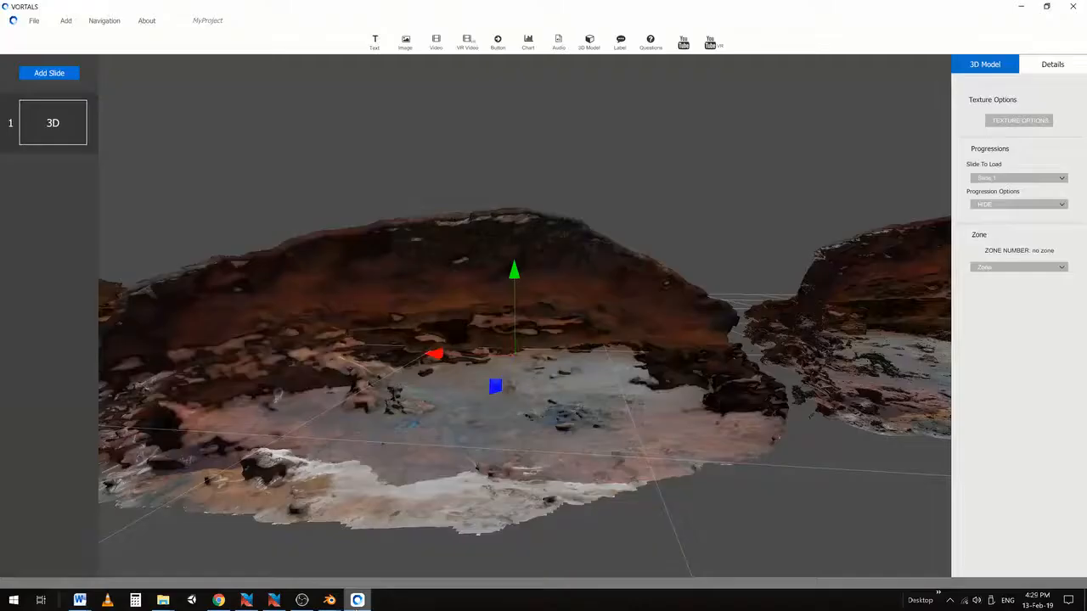
# Apply CaveColourNormalsHR.png as the cave model's normal map in VORTALS
pyautogui.moveTo(456, 443); pyautogui.dragTo(553, 393, button='right')
pyautogui.scroll(3, 580, 371)
pyautogui.moveTo(619, 343); pyautogui.dragTo(571, 363, button='right')
pyautogui.scroll(2, 577, 351)
pyautogui.click(1019, 121)
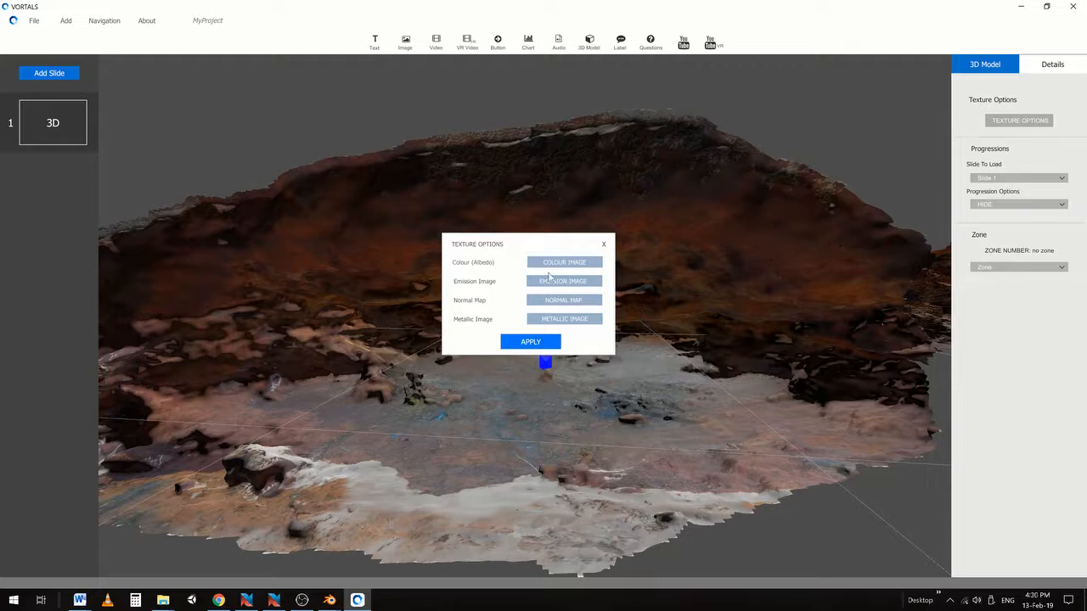
pyautogui.click(544, 304)
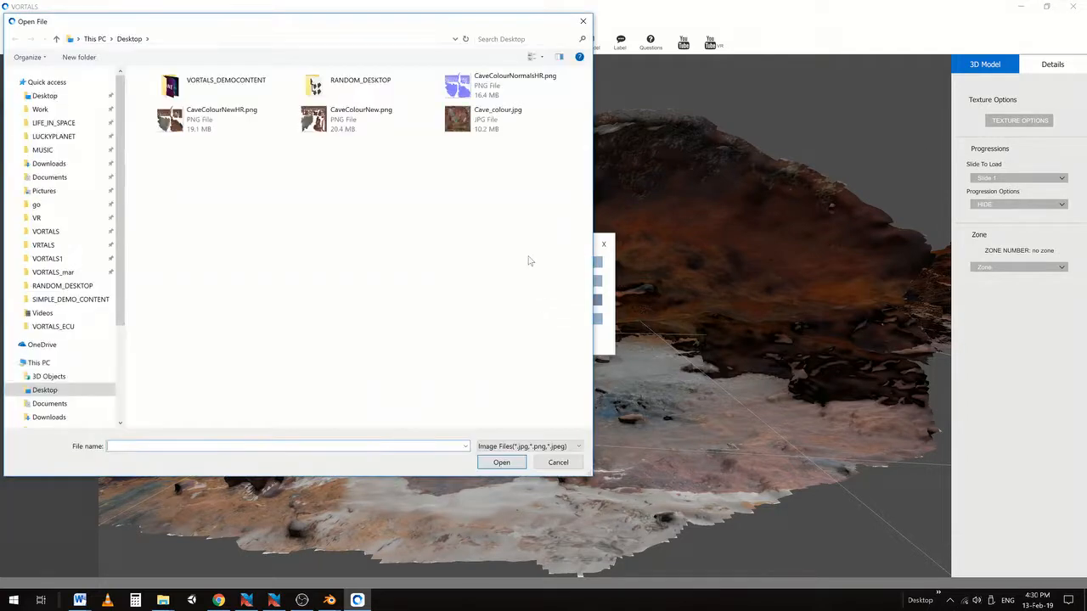
pyautogui.click(456, 81)
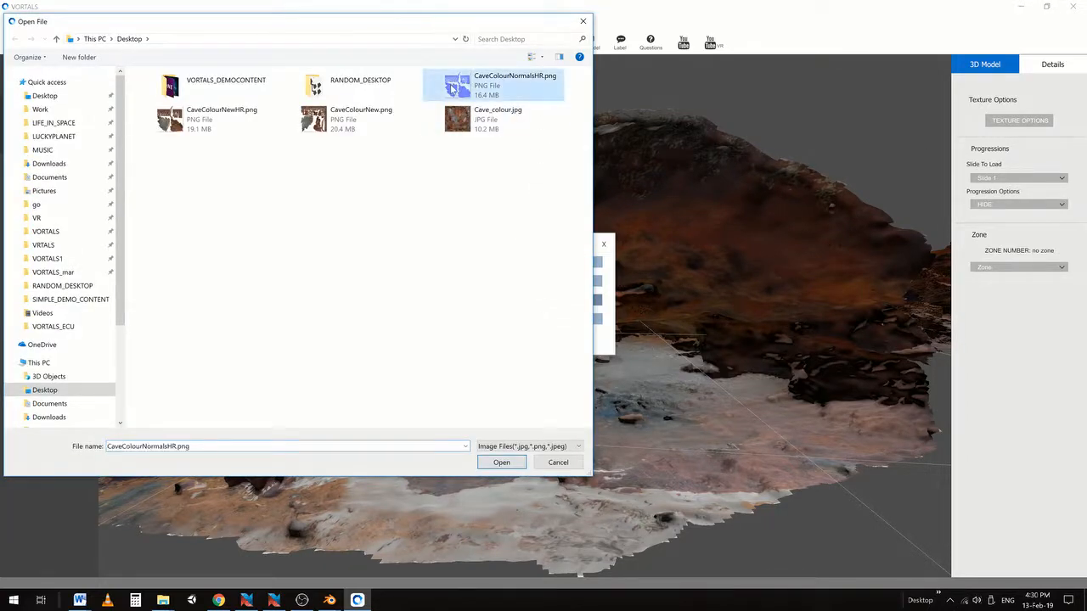
pyautogui.click(495, 463)
pyautogui.click(529, 343)
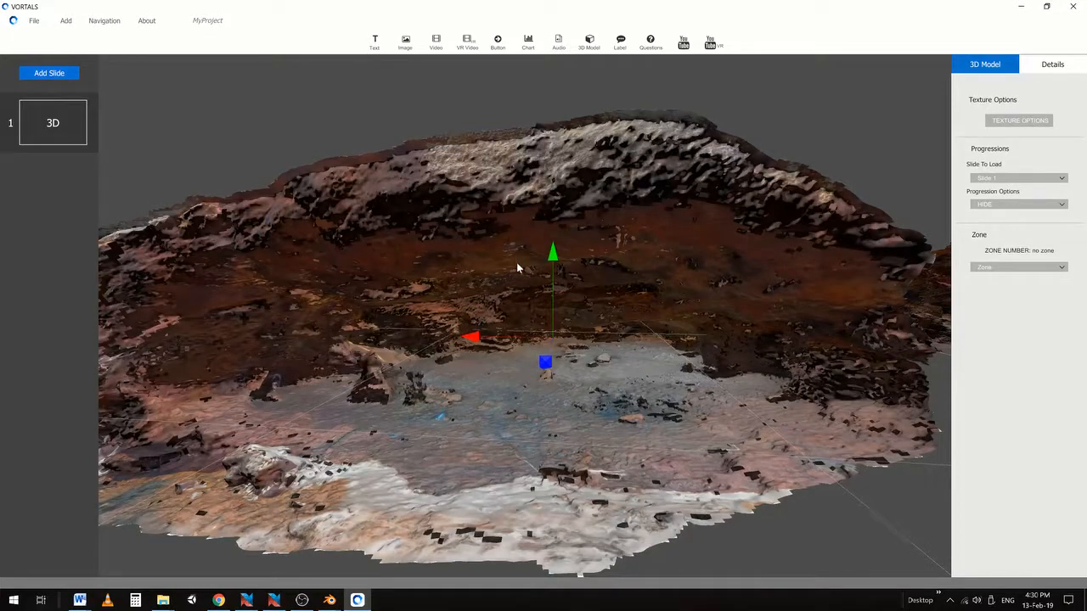
# Orbit the normal-mapped cave to face the left rock head-on, then view its right side
pyautogui.moveTo(516, 262); pyautogui.dragTo(564, 277, button='right')
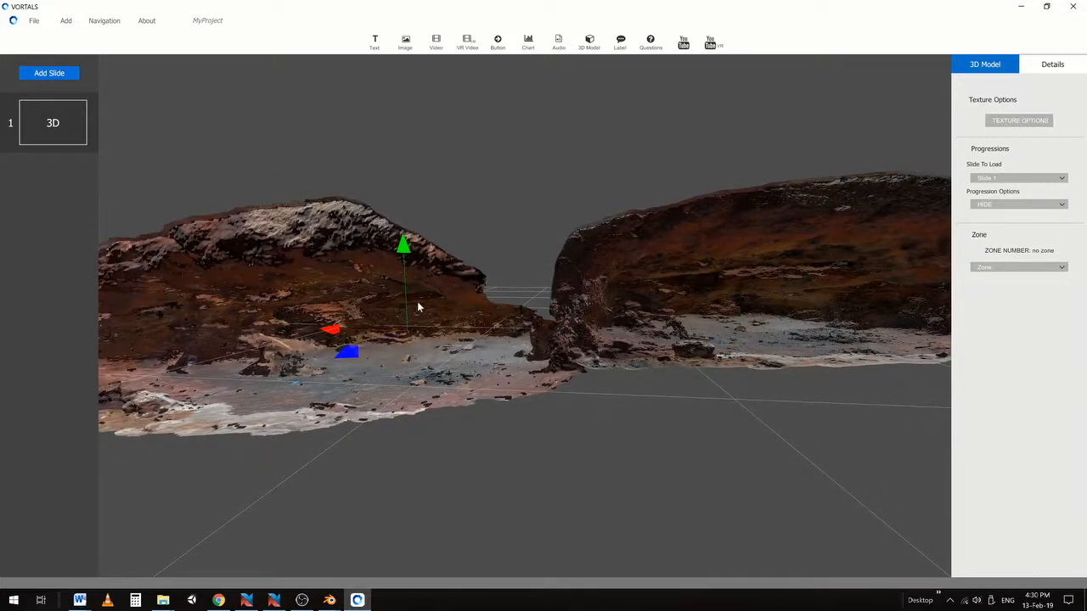
pyautogui.moveTo(298, 279); pyautogui.dragTo(385, 289, button='right')
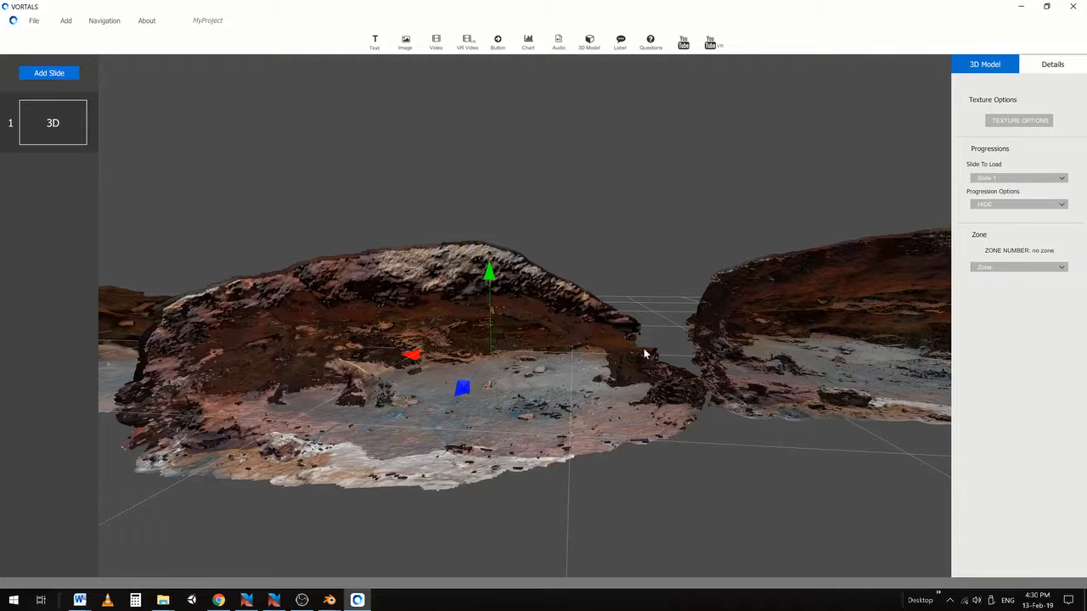
pyautogui.scroll(1, 545, 328)
pyautogui.click(457, 207)
pyautogui.moveTo(445, 310); pyautogui.dragTo(532, 277, button='right')
pyautogui.scroll(1, 532, 278)
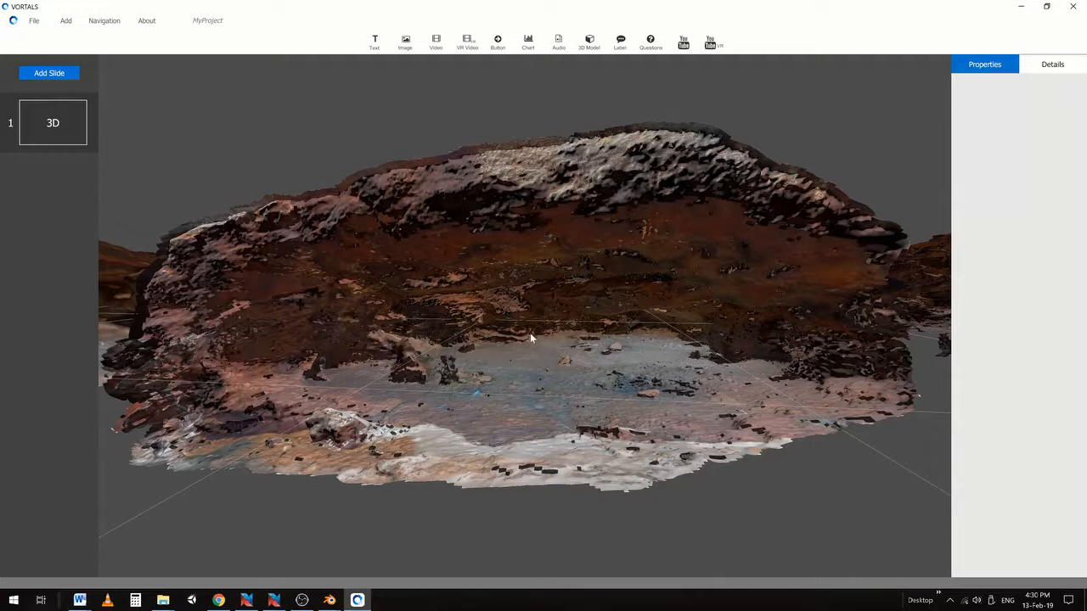
pyautogui.moveTo(576, 339); pyautogui.dragTo(524, 333, button='right')
pyautogui.scroll(5, 524, 334)
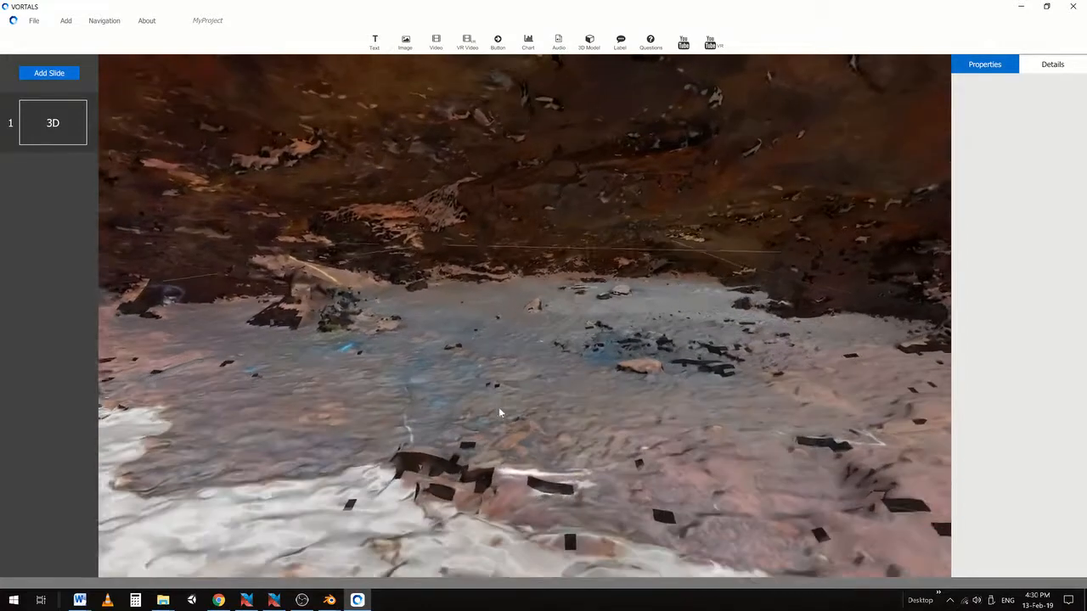
pyautogui.moveTo(498, 407); pyautogui.dragTo(503, 405, button='middle')
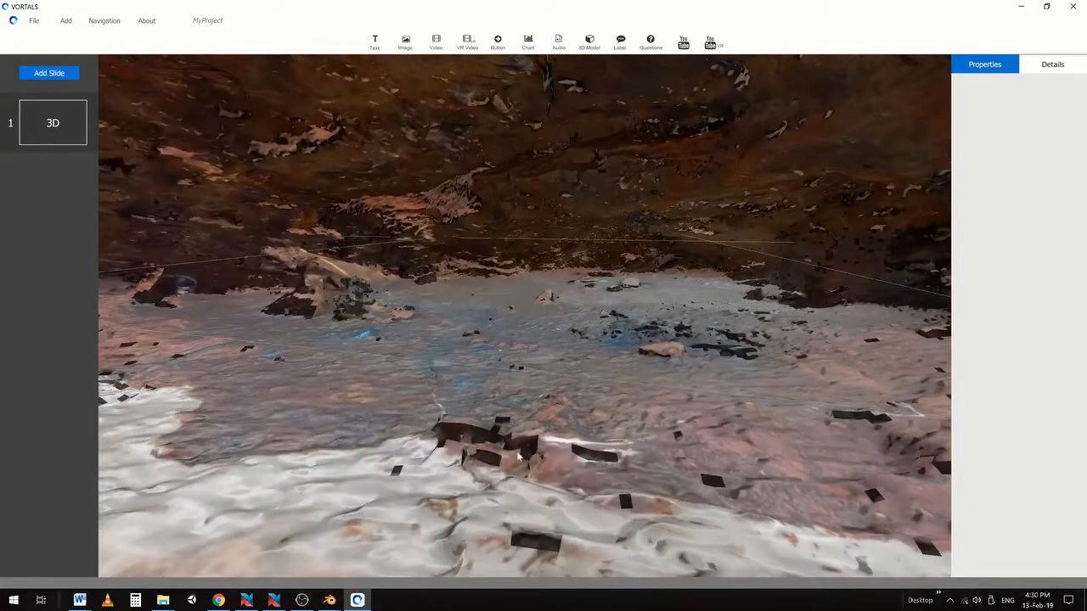
pyautogui.scroll(-5, 523, 360)
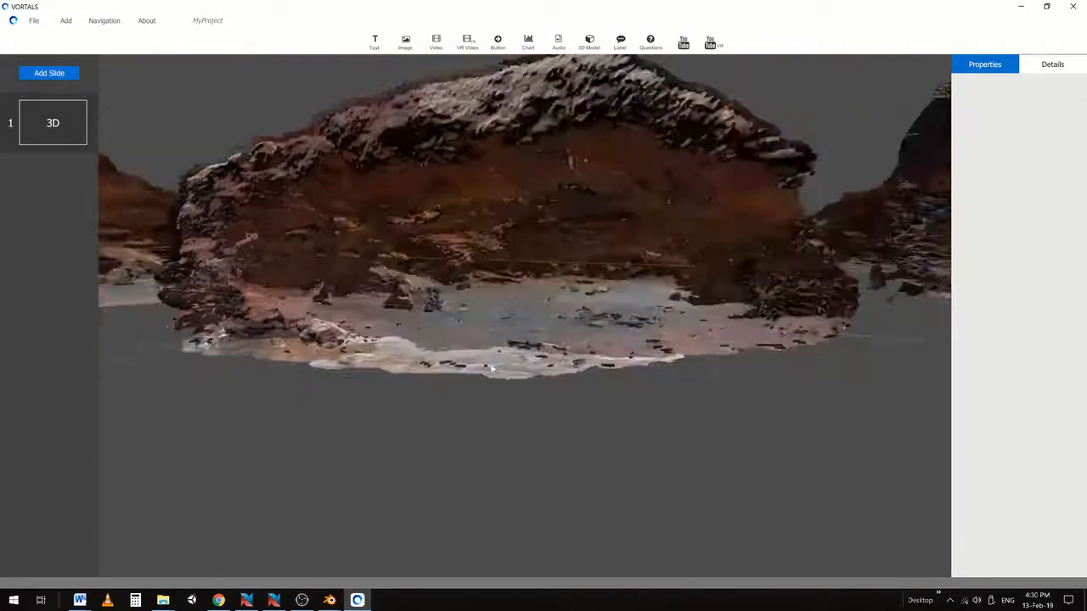
# Rotate and pan around the cave to bring the second rock model into view
pyautogui.moveTo(491, 367); pyautogui.dragTo(544, 377, button='right')
pyautogui.scroll(2, 542, 380)
pyautogui.scroll(4, 513, 404)
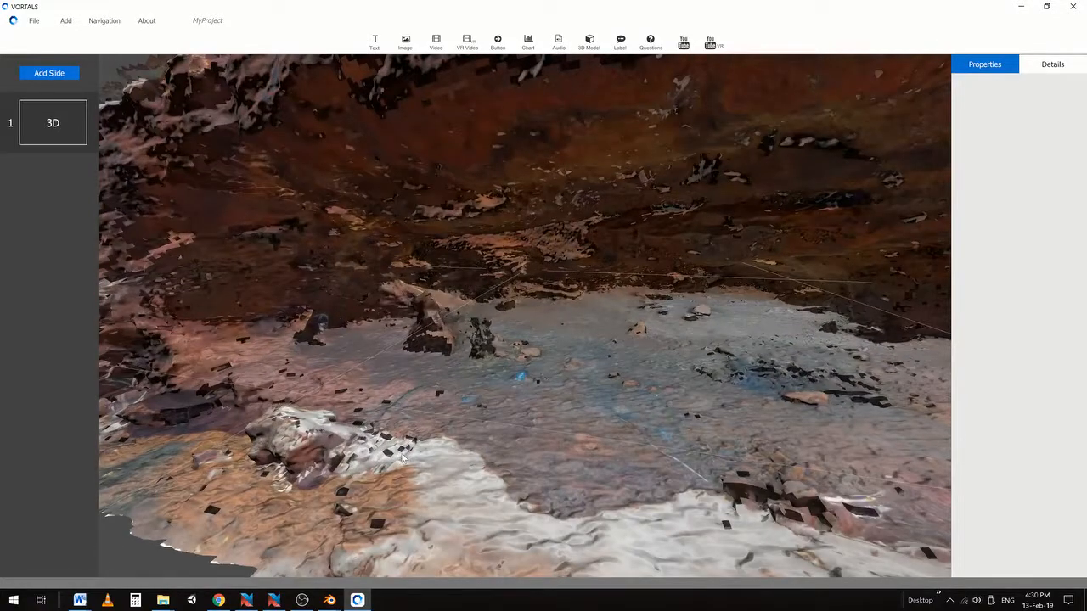
pyautogui.scroll(-4, 459, 391)
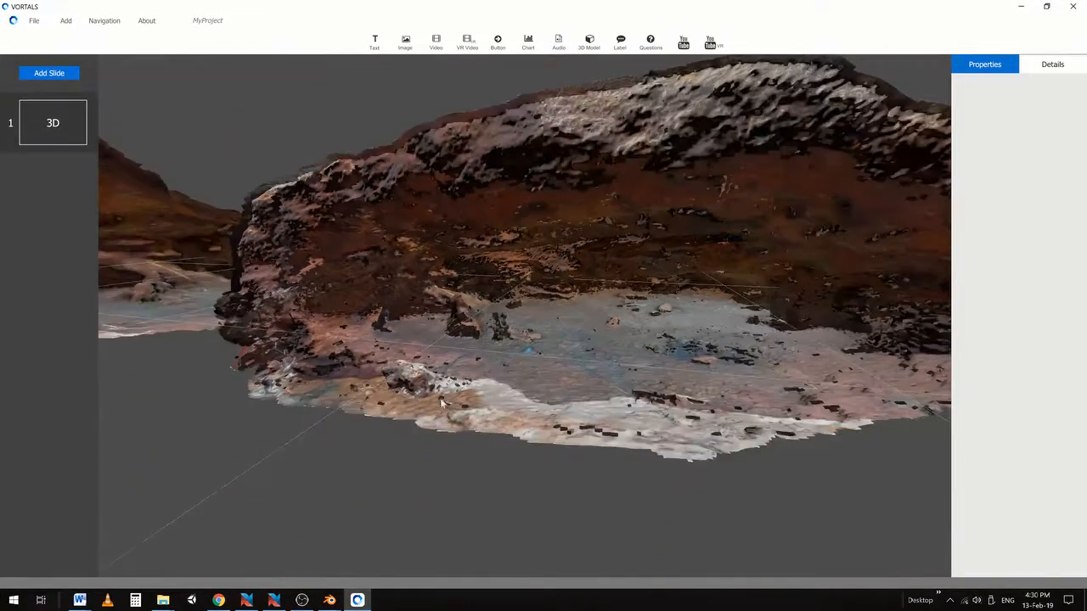
pyautogui.moveTo(231, 307); pyautogui.dragTo(615, 342, button='right')
pyautogui.scroll(5, 601, 357)
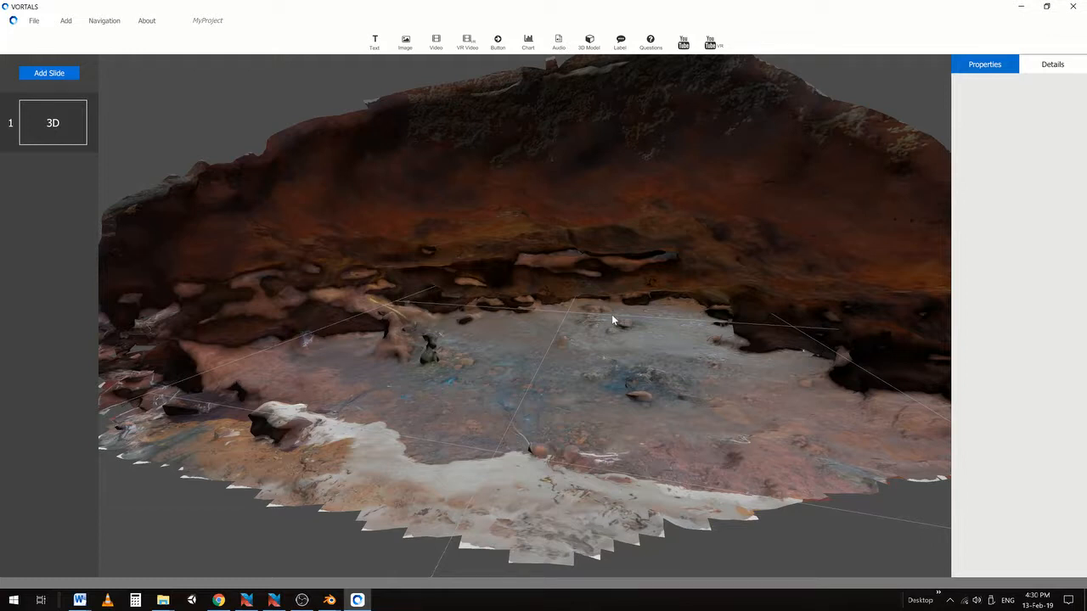
pyautogui.scroll(-3, 602, 320)
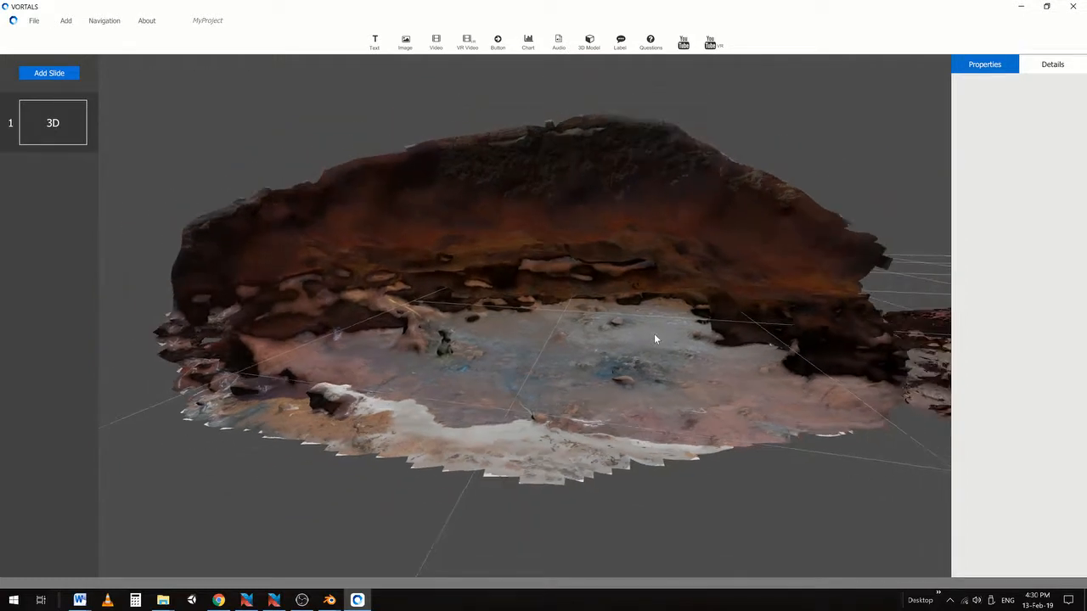
pyautogui.moveTo(743, 358); pyautogui.dragTo(443, 322, button='middle')
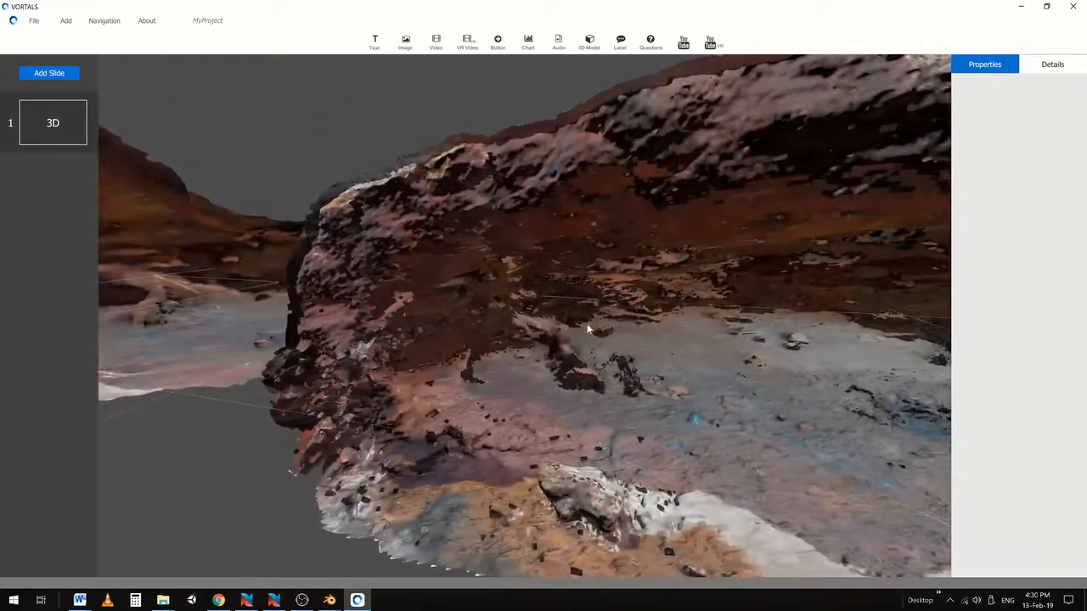
pyautogui.scroll(-2, 595, 320)
pyautogui.moveTo(718, 328); pyautogui.dragTo(594, 331, button='middle')
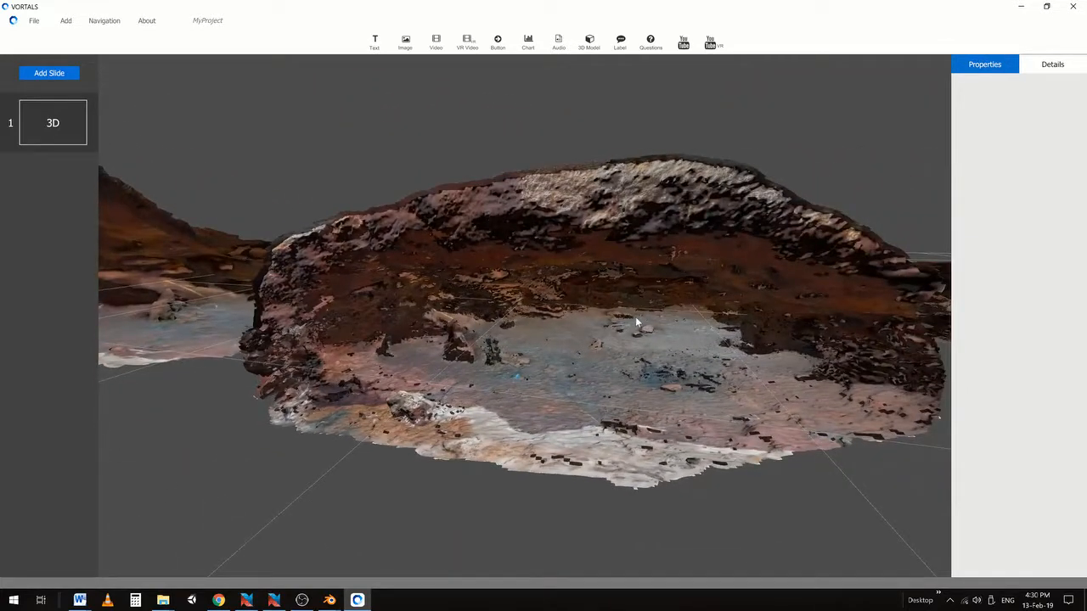
pyautogui.scroll(5, 636, 318)
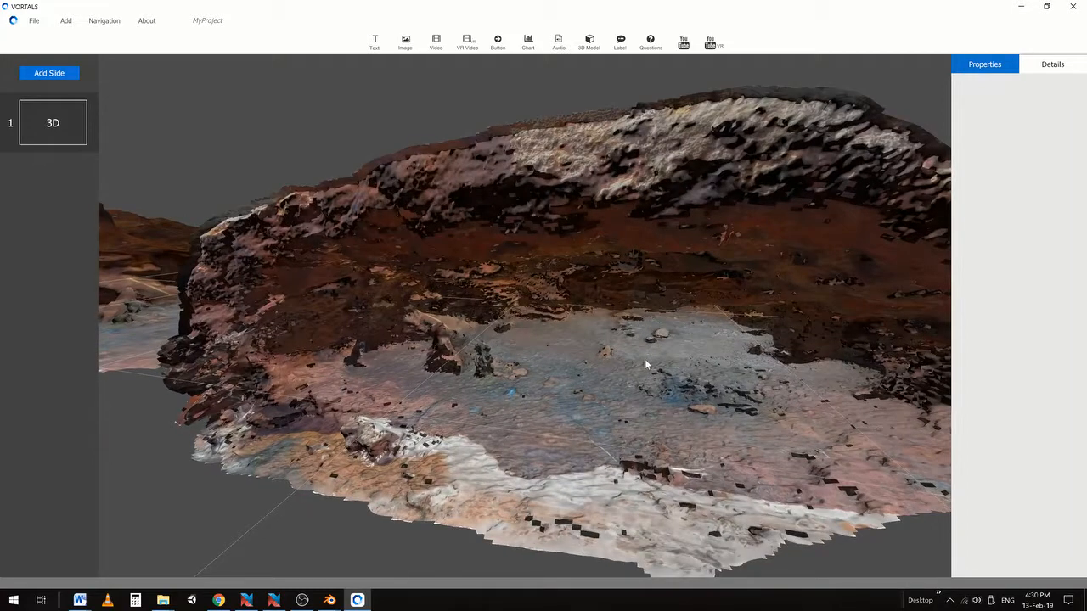
pyautogui.moveTo(649, 373); pyautogui.dragTo(594, 352, button='right')
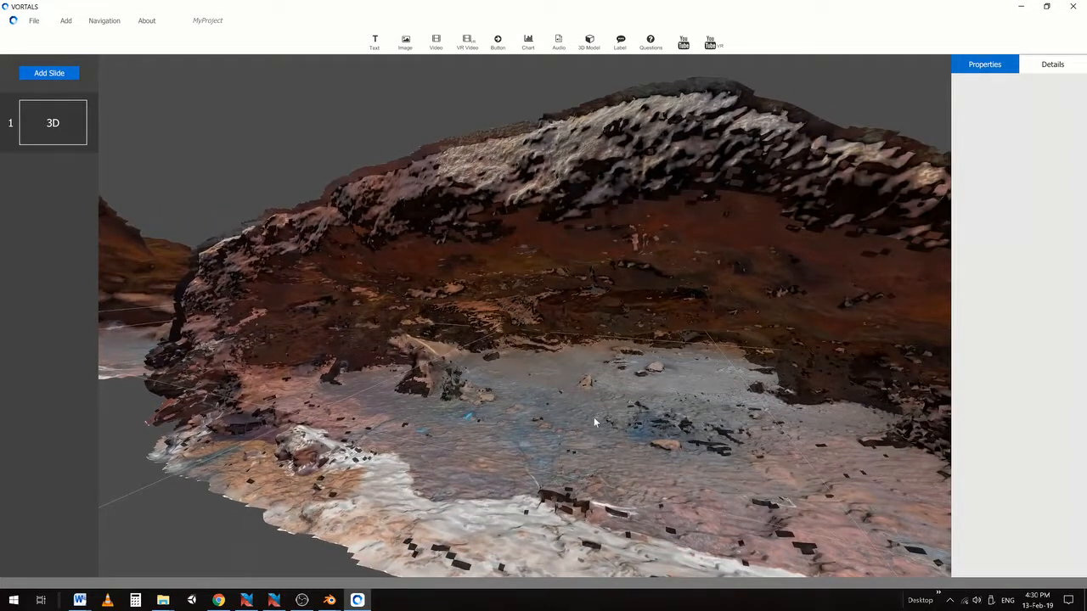
# Bring up the Blender baking window and zoom into the baked normal map's upper islands
pyautogui.click(331, 600)
pyautogui.click(406, 546)
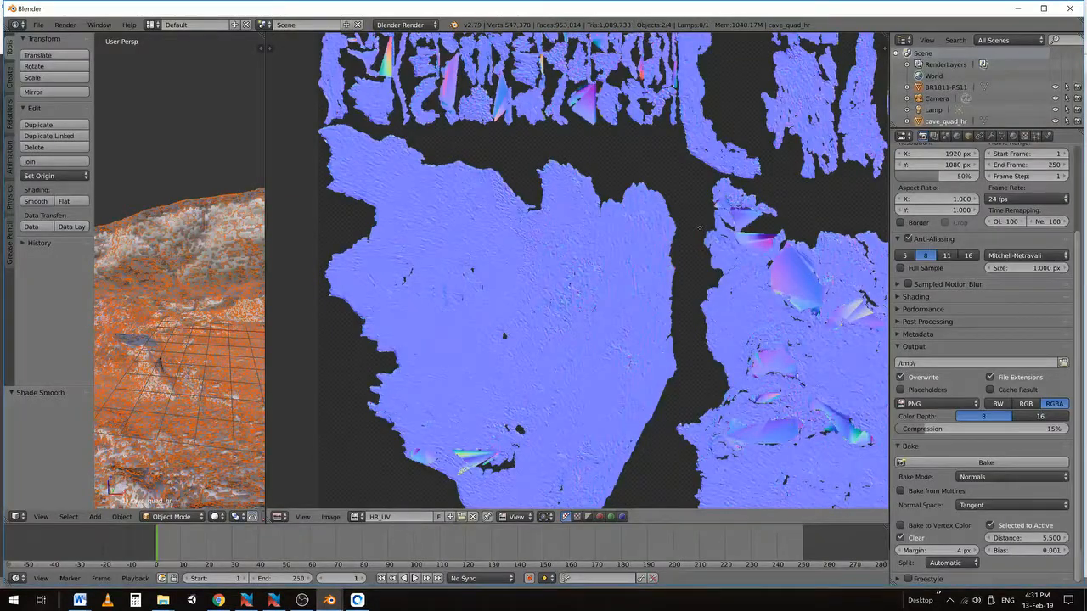
pyautogui.scroll(5, 694, 222)
pyautogui.moveTo(693, 222); pyautogui.dragTo(559, 280, button='middle')
pyautogui.scroll(2, 623, 185)
pyautogui.moveTo(526, 162); pyautogui.dragTo(535, 310, button='middle')
pyautogui.moveTo(484, 207); pyautogui.dragTo(486, 100, button='middle')
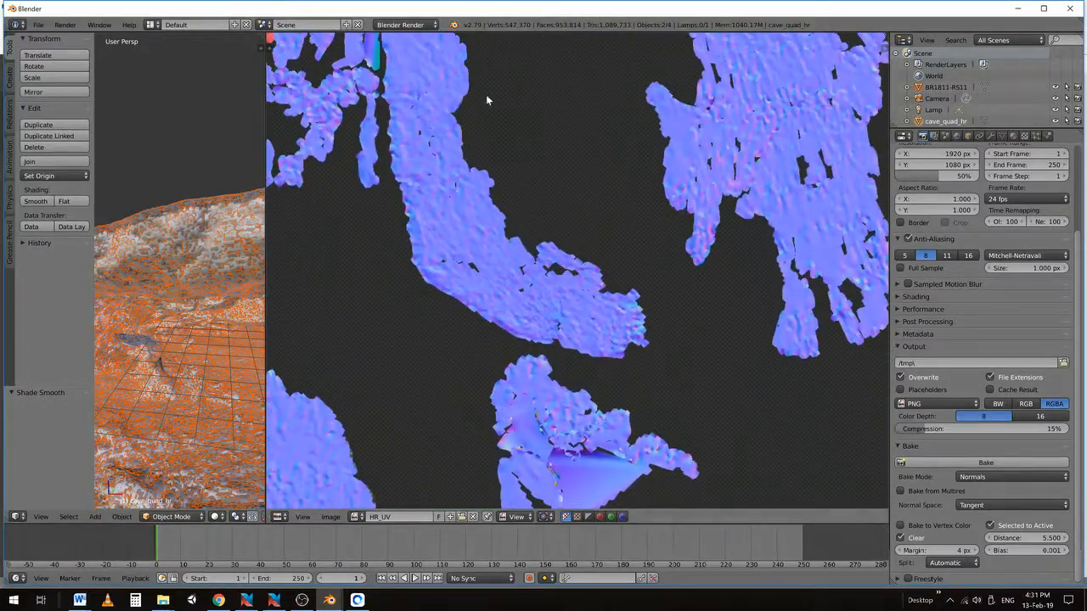
pyautogui.scroll(3, 421, 139)
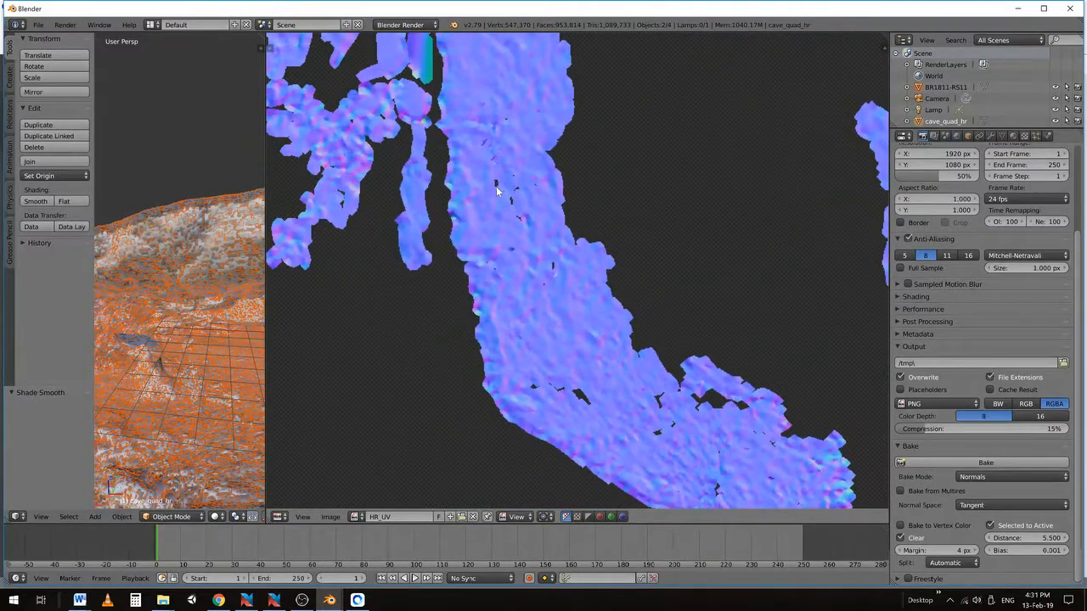
pyautogui.scroll(-4, 628, 232)
pyautogui.moveTo(737, 169); pyautogui.dragTo(396, 487, button='middle')
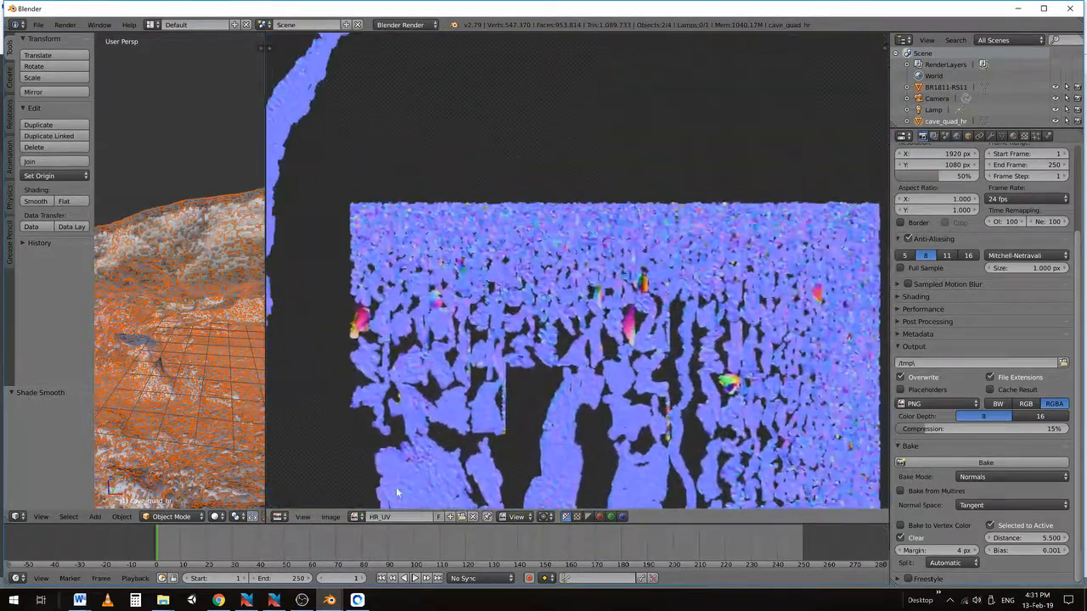
# Zoom and pan across the normal map to inspect its lower islands
pyautogui.scroll(2, 649, 211)
pyautogui.scroll(3, 649, 211)
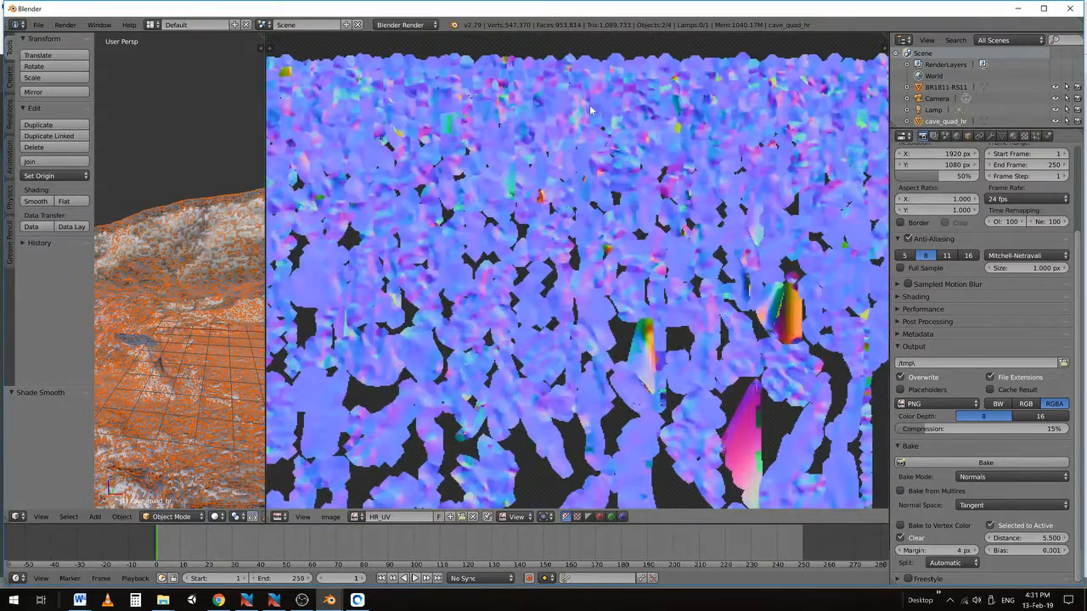
pyautogui.scroll(-2, 631, 363)
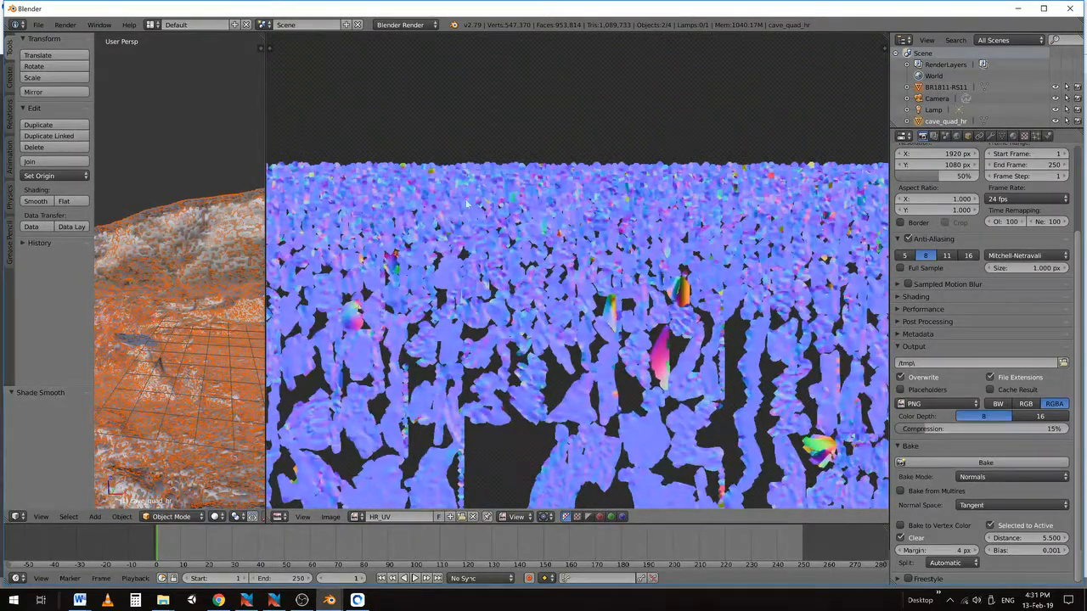
pyautogui.scroll(-3, 460, 186)
pyautogui.moveTo(499, 282); pyautogui.dragTo(578, 225, button='middle')
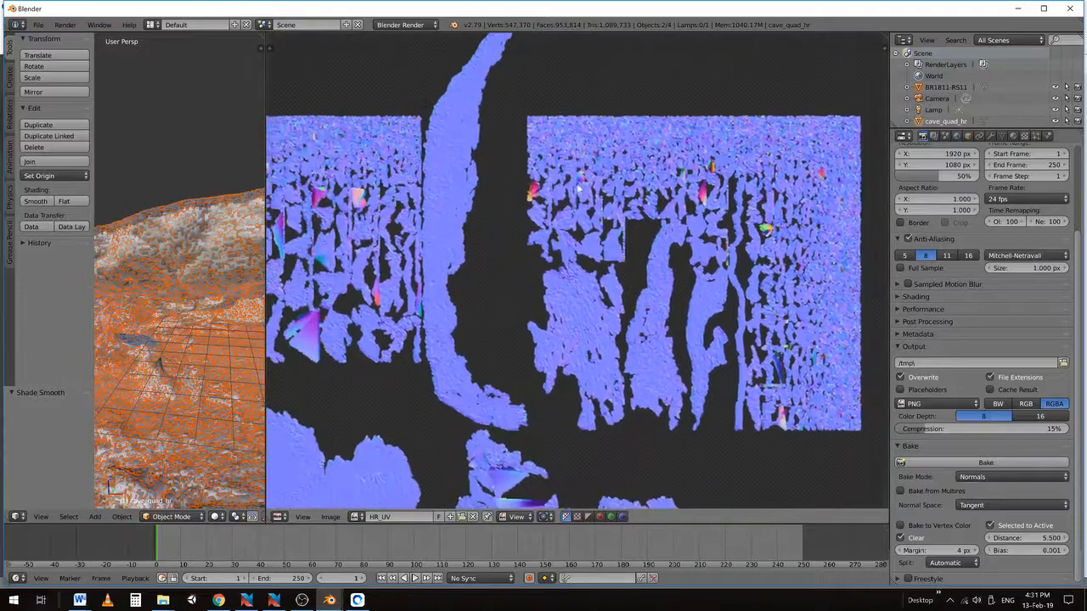
pyautogui.scroll(-2, 569, 225)
pyautogui.moveTo(511, 287); pyautogui.dragTo(625, 185, button='middle')
pyautogui.moveTo(437, 354); pyautogui.dragTo(492, 257, button='middle')
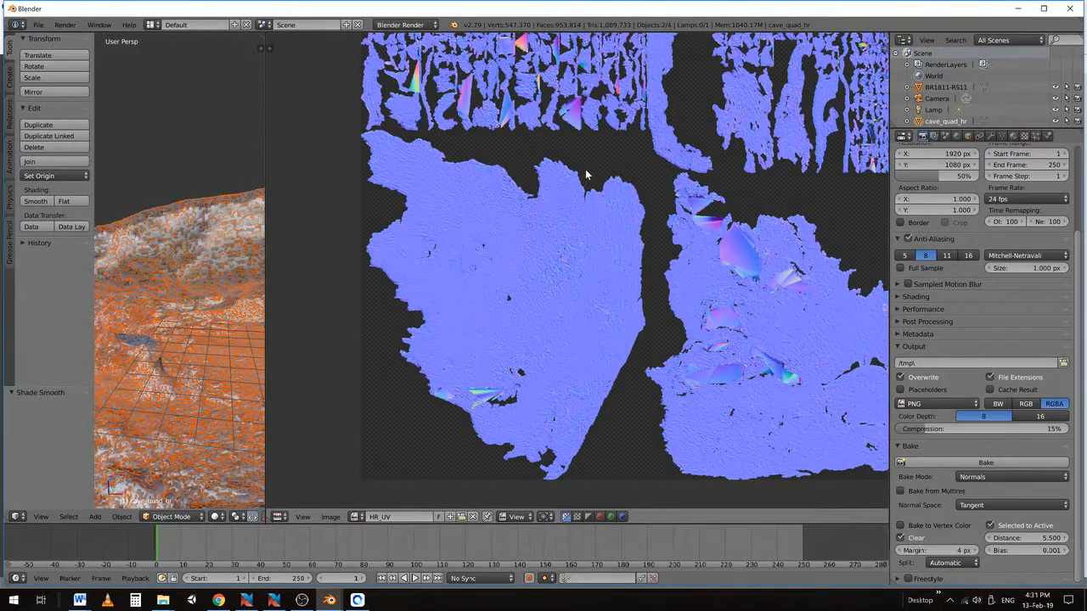
pyautogui.scroll(2, 585, 169)
pyautogui.moveTo(648, 192); pyautogui.dragTo(616, 240, button='middle')
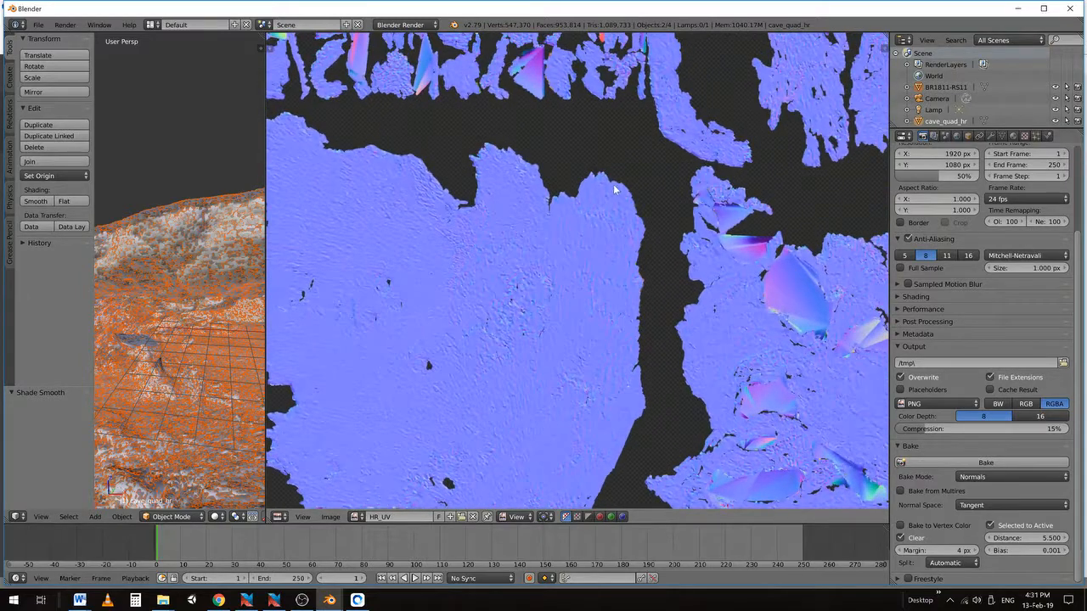
pyautogui.scroll(1, 618, 188)
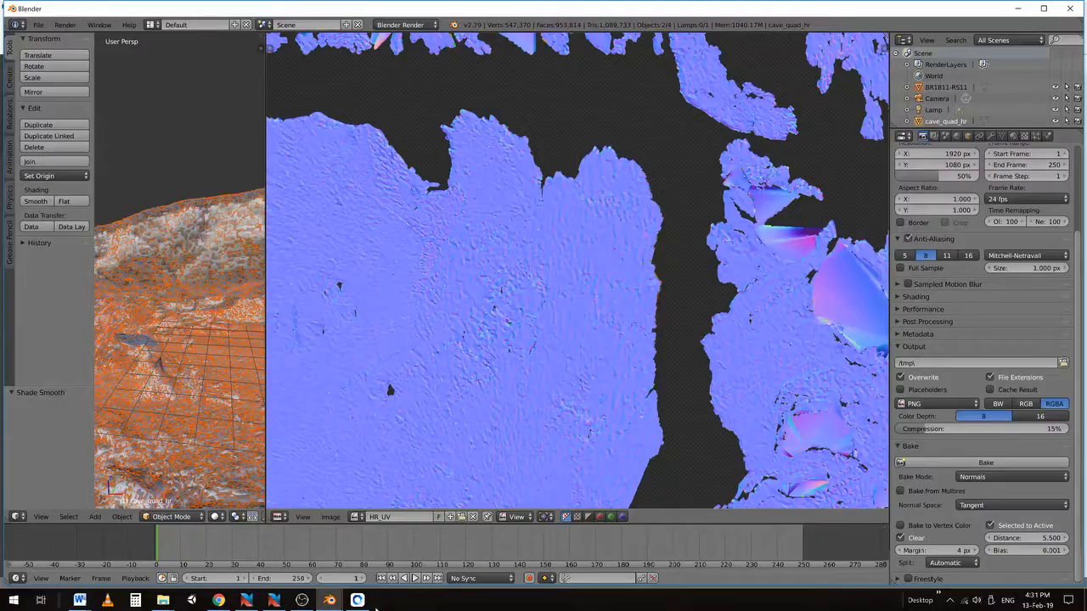
# Return to VORTALS and orbit the cave between lower and higher angles to compare
pyautogui.click(356, 600)
pyautogui.moveTo(542, 427); pyautogui.dragTo(556, 393)
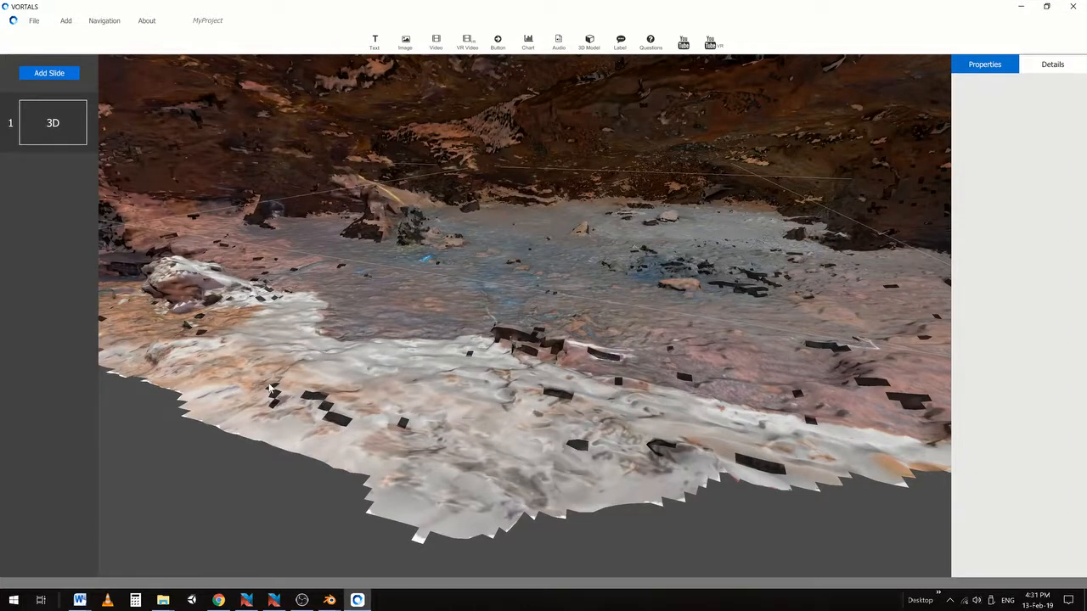
pyautogui.moveTo(558, 350); pyautogui.dragTo(507, 443)
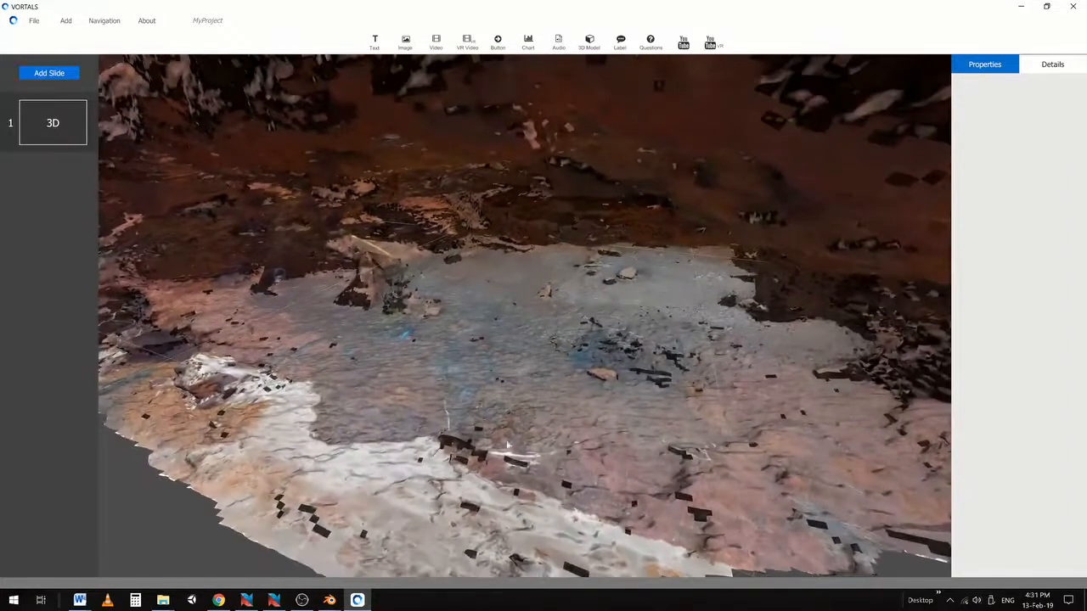
pyautogui.click(334, 603)
# Zoom out the whole normal map, widen Blender's 3D model view, then orbit the cave in VORTALS
pyautogui.click(414, 543)
pyautogui.scroll(-5, 575, 266)
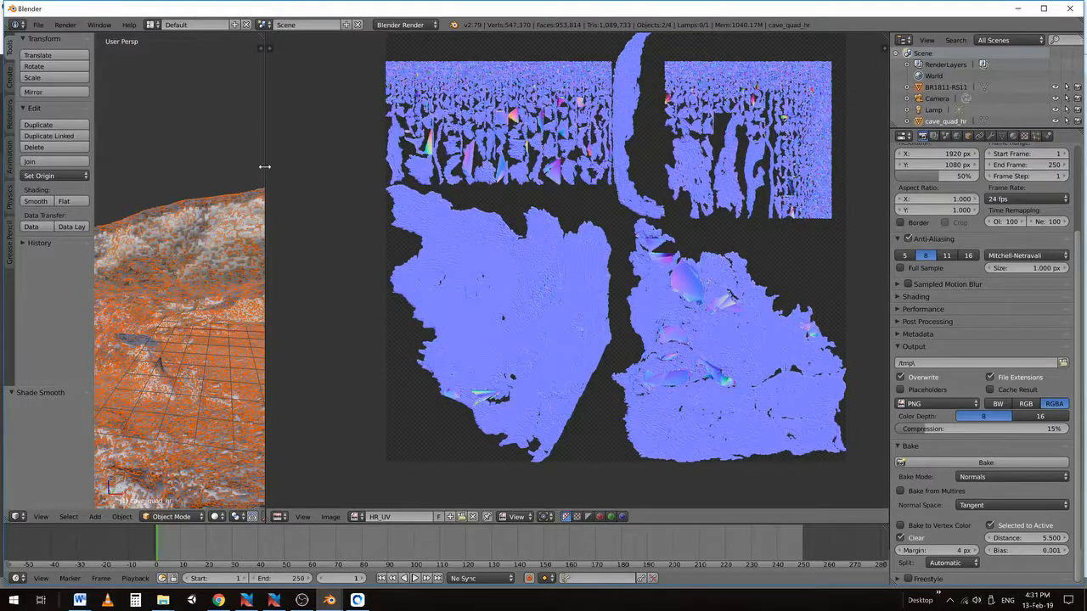
pyautogui.moveTo(266, 170); pyautogui.dragTo(516, 194)
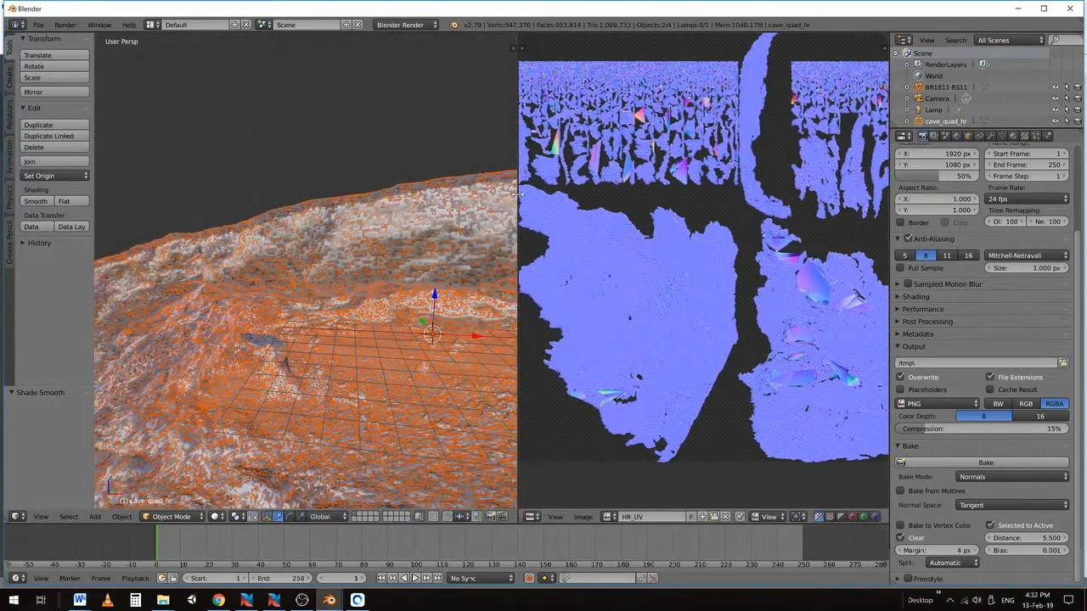
pyautogui.scroll(-2, 751, 228)
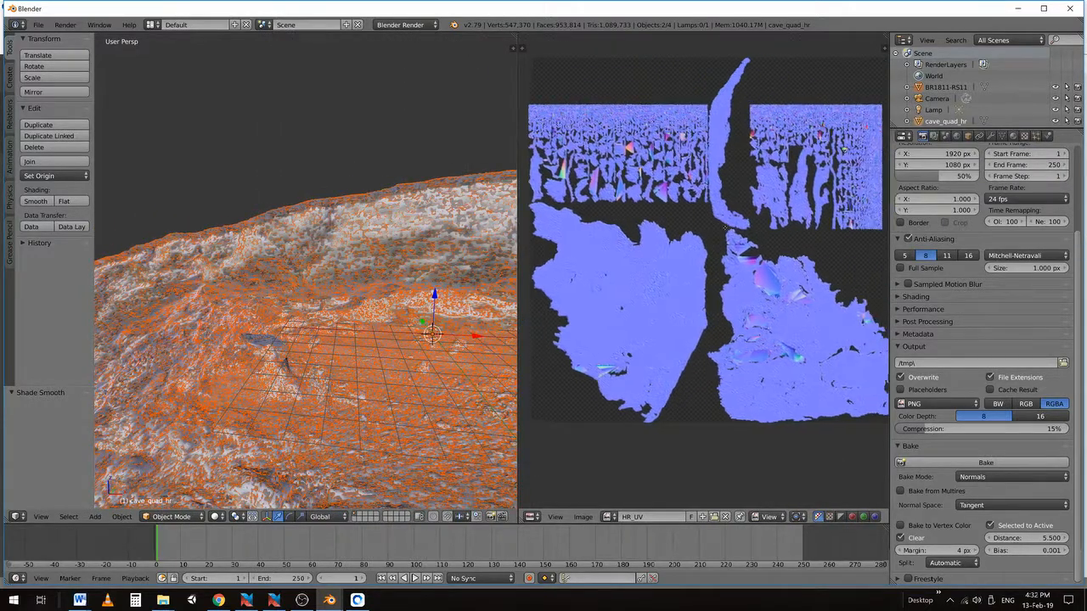
pyautogui.click(357, 600)
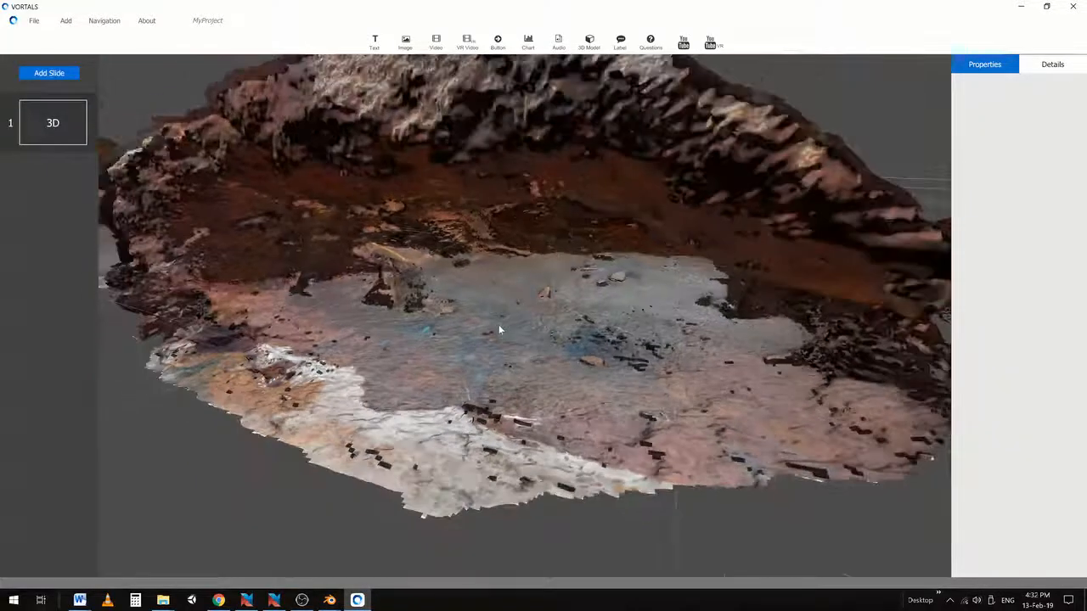
pyautogui.moveTo(553, 300); pyautogui.dragTo(612, 272)
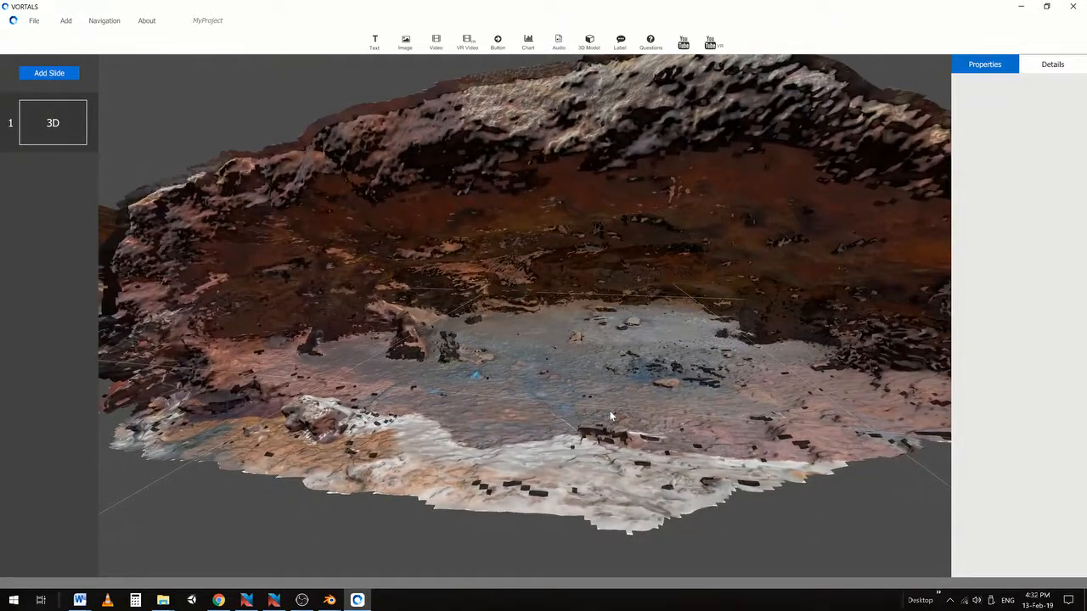
# Orbit the cave until the right-hand rock wall fills the foreground
pyautogui.moveTo(301, 600)
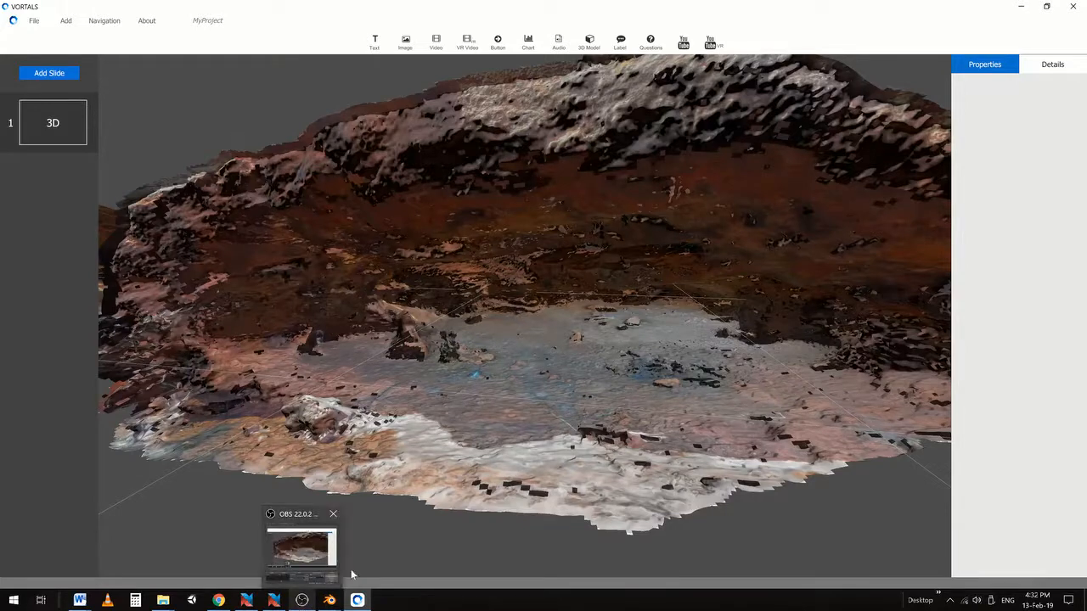
pyautogui.moveTo(482, 322); pyautogui.dragTo(611, 312)
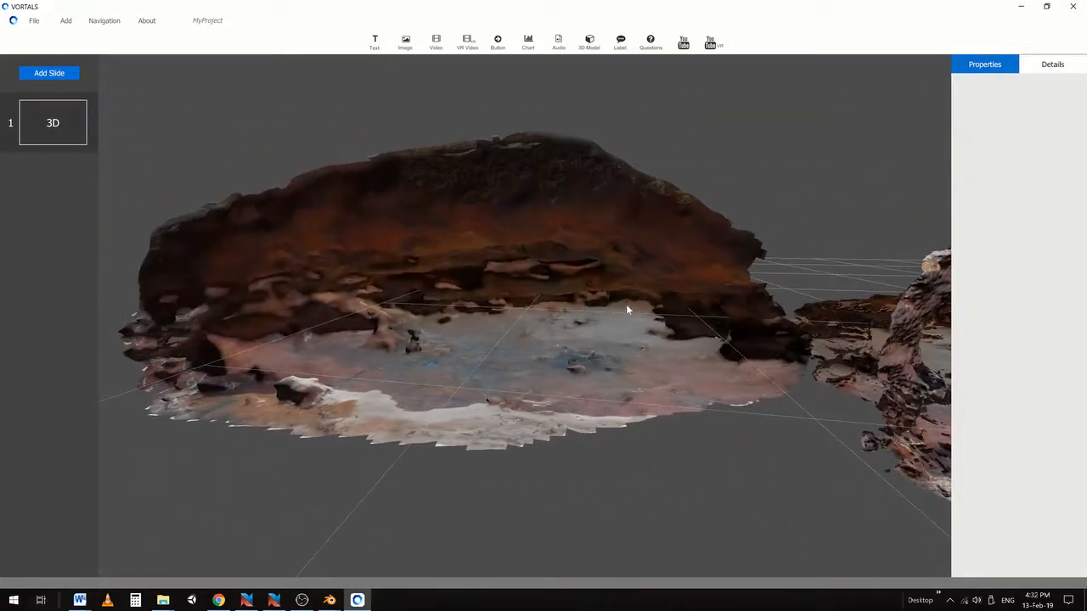
pyautogui.moveTo(766, 277); pyautogui.dragTo(579, 272)
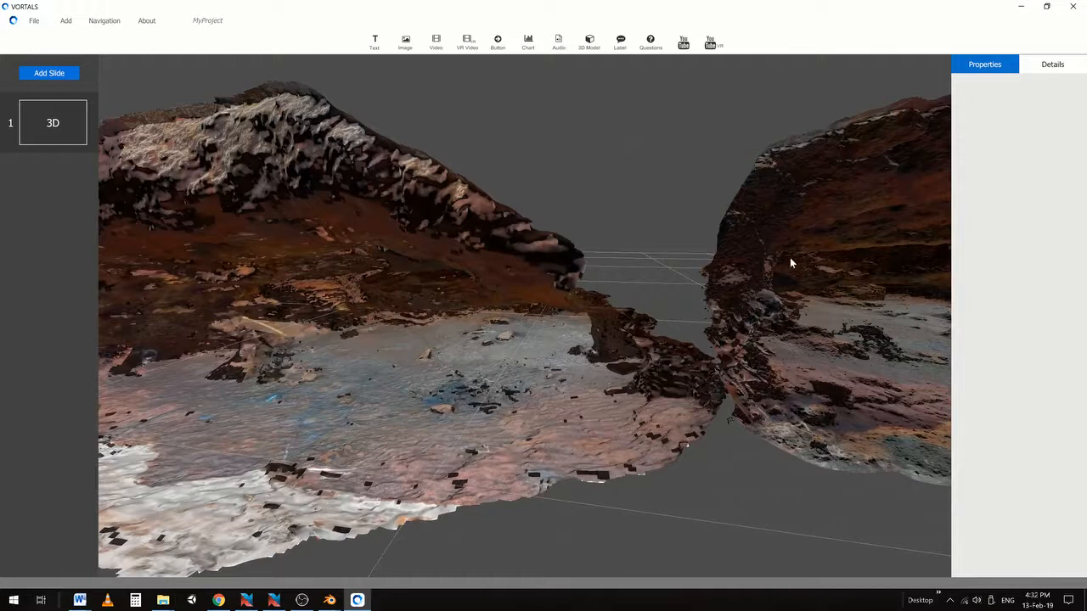
pyautogui.moveTo(791, 262); pyautogui.dragTo(560, 287)
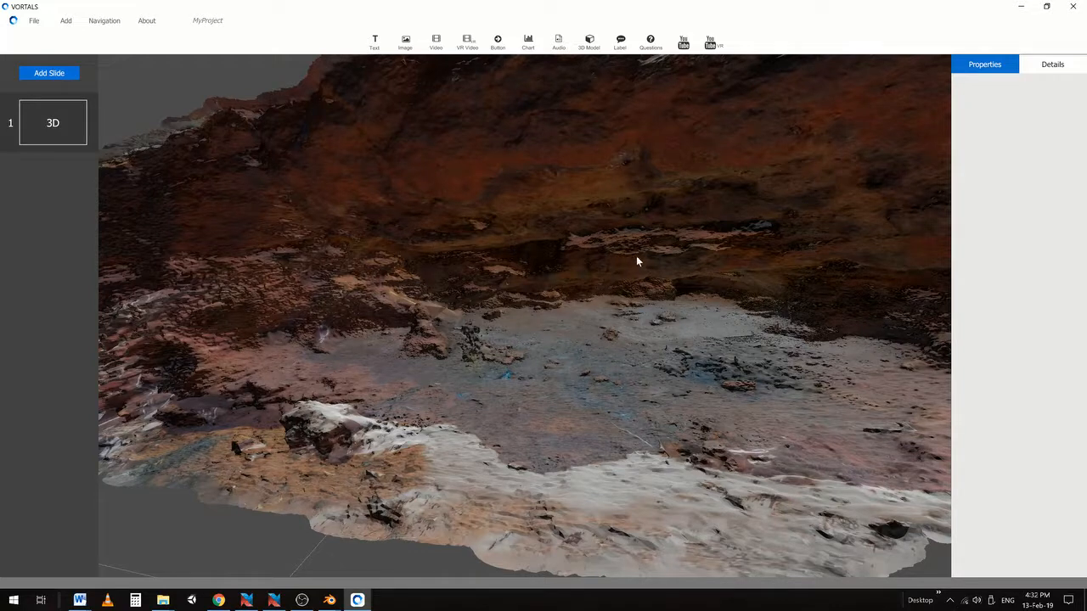
pyautogui.moveTo(636, 256); pyautogui.dragTo(611, 325)
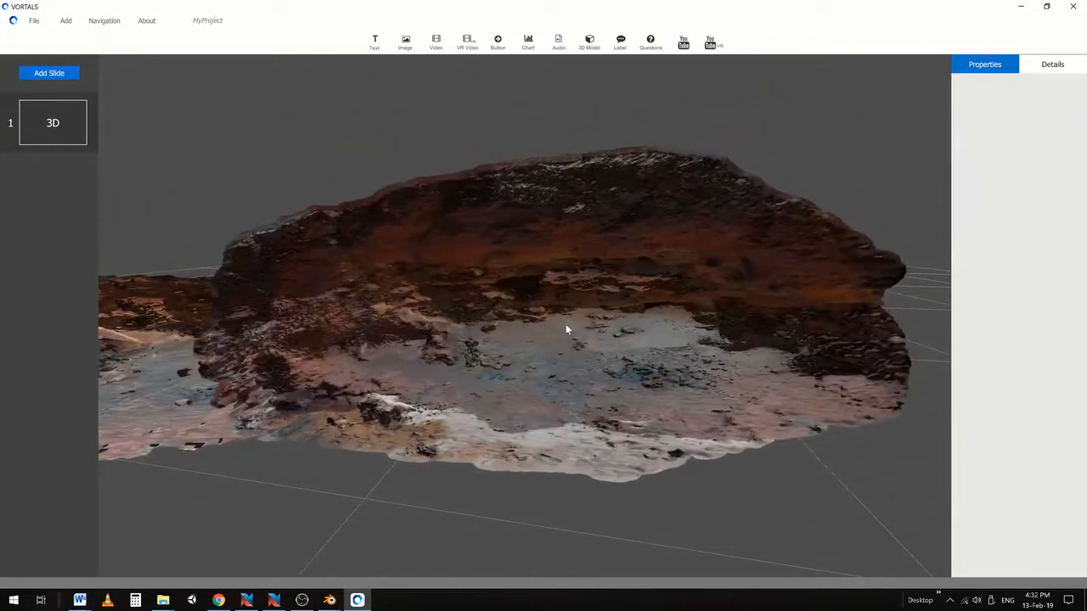
# Zoom and orbit to lower side and frontal views, ending on a wide frontal view
pyautogui.scroll(5, 569, 327)
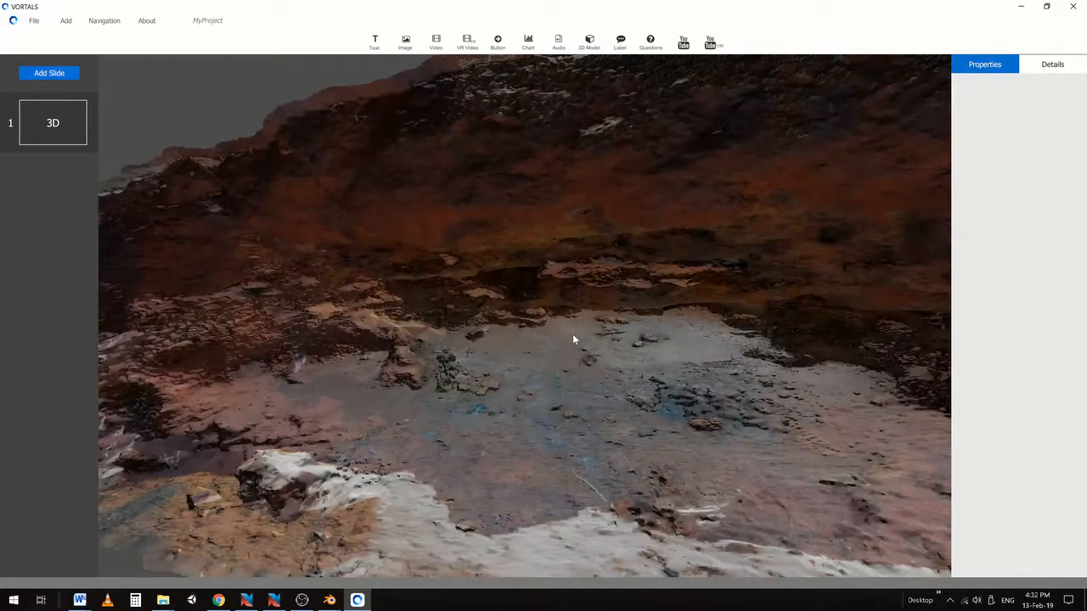
pyautogui.scroll(-5, 510, 331)
pyautogui.moveTo(509, 331)
pyautogui.mouseDown()
pyautogui.moveTo(517, 305)
pyautogui.moveTo(610, 290)
pyautogui.moveTo(511, 318)
pyautogui.mouseUp()
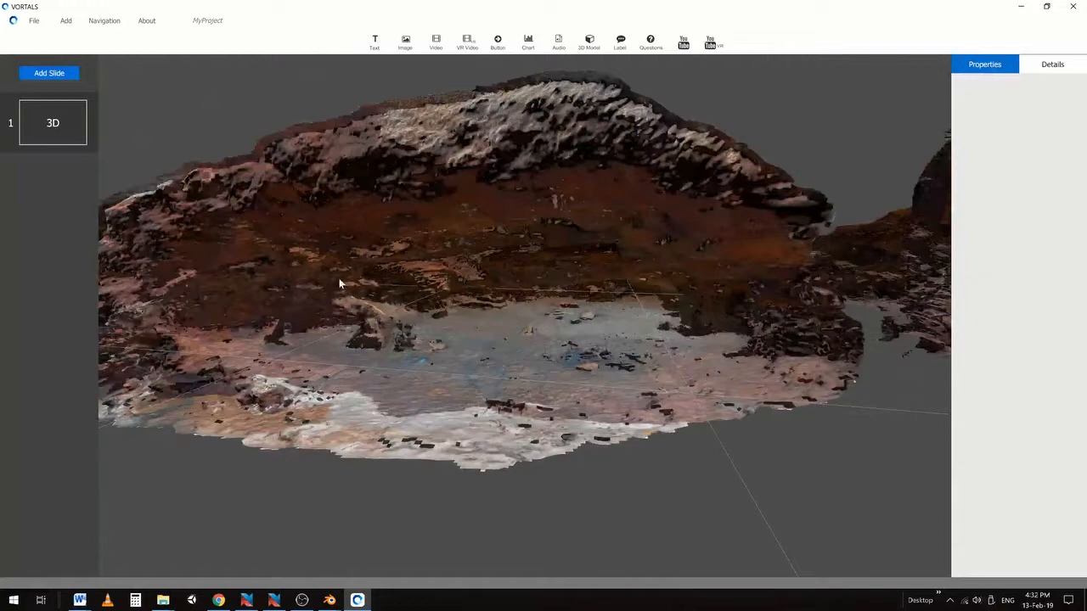
pyautogui.moveTo(340, 285); pyautogui.dragTo(525, 317)
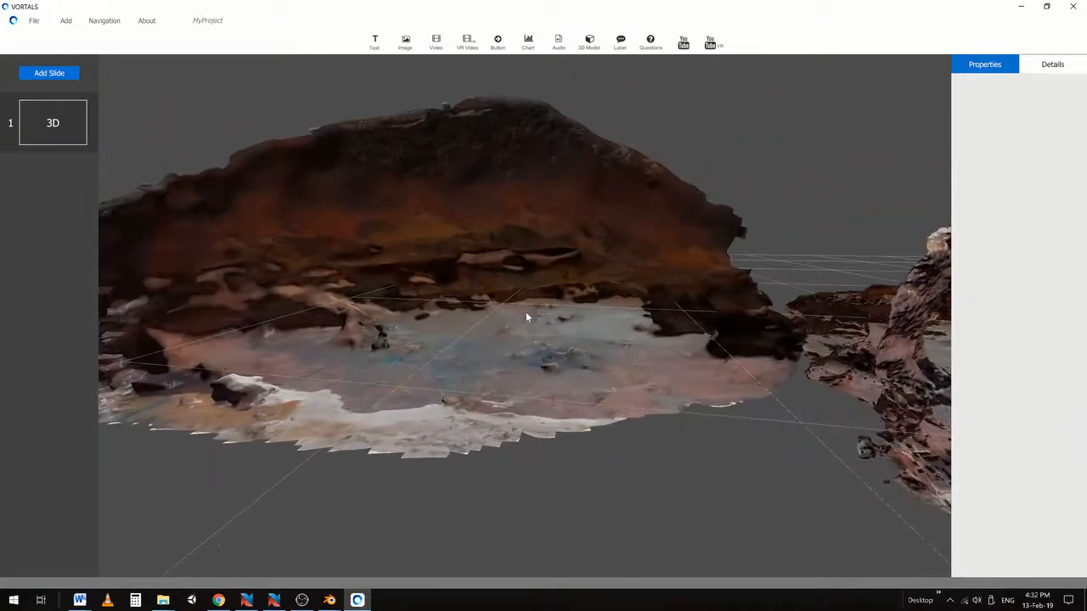
pyautogui.scroll(5, 509, 321)
pyautogui.scroll(-5, 723, 326)
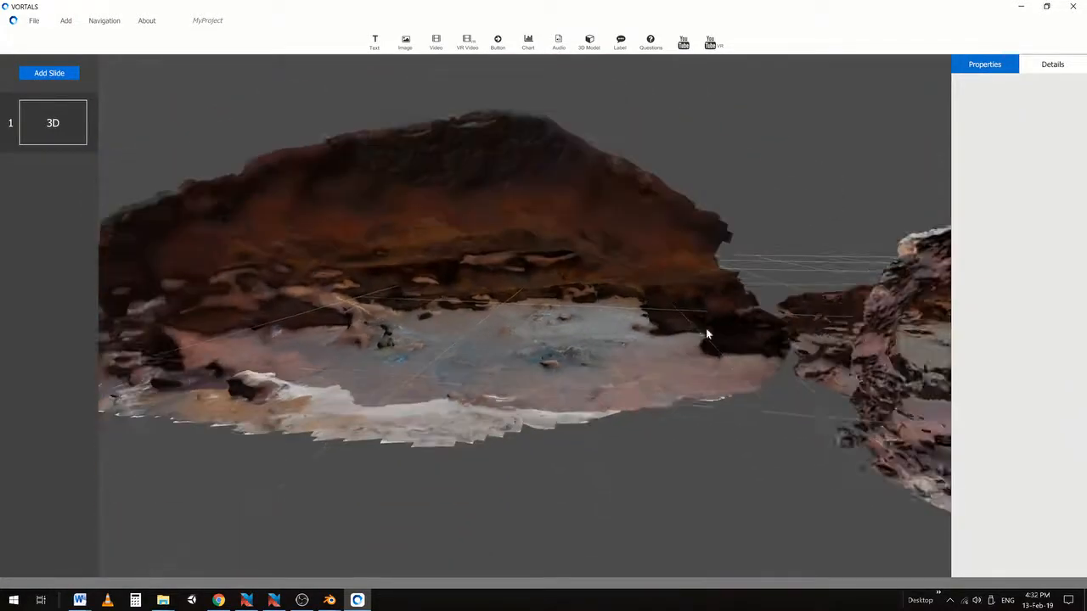
pyautogui.moveTo(706, 328); pyautogui.dragTo(593, 309)
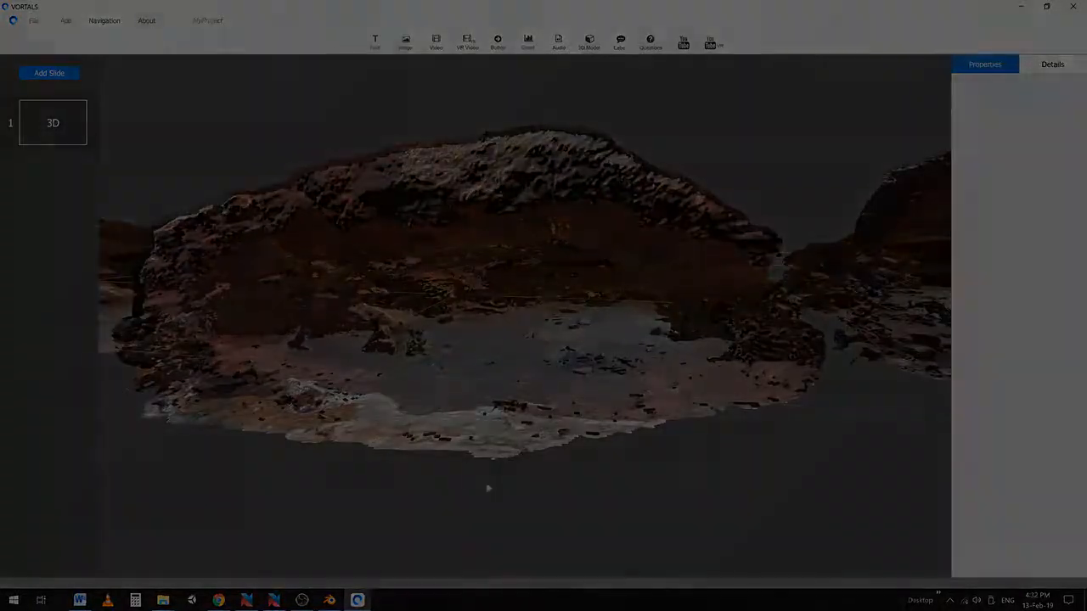